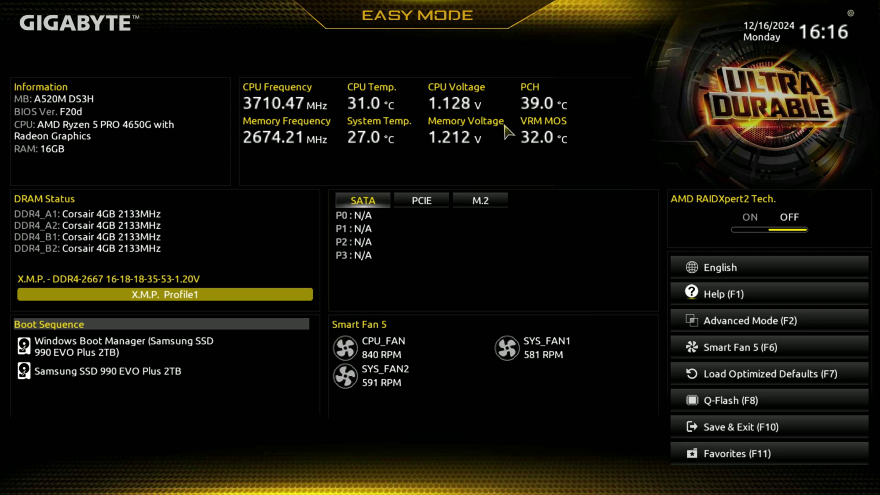
Step: Show the PCIe devices, then the M.2 list with the Samsung SSD 990 EVO Plus 2TB in M2A
click(415, 202)
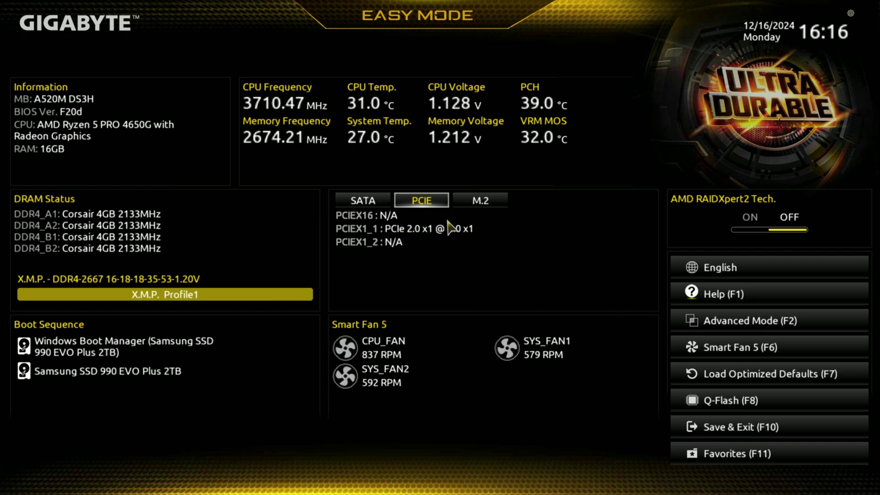
click(466, 209)
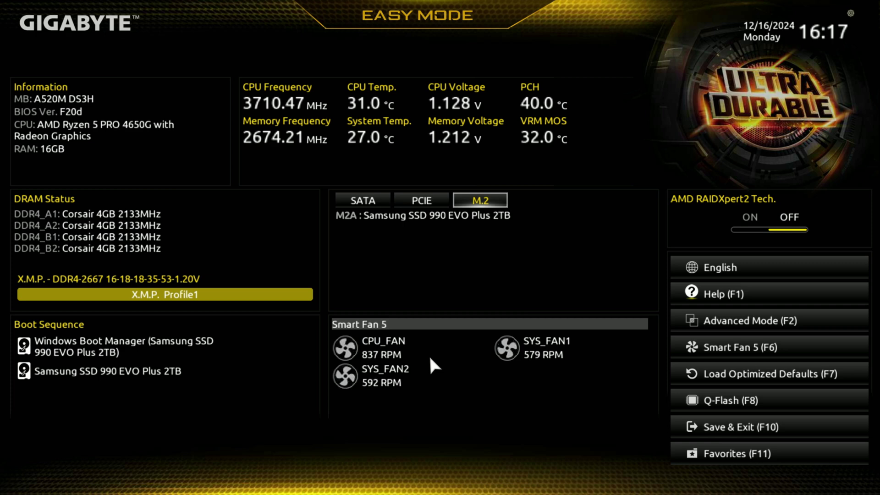
Step: Open the Q-Flash BIOS update screen, then exit back to the Easy Mode dashboard
click(723, 403)
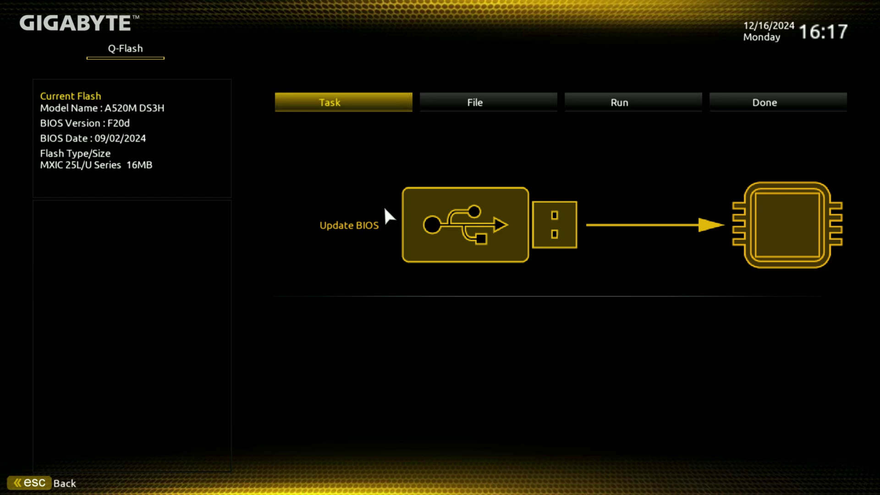
key(Escape)
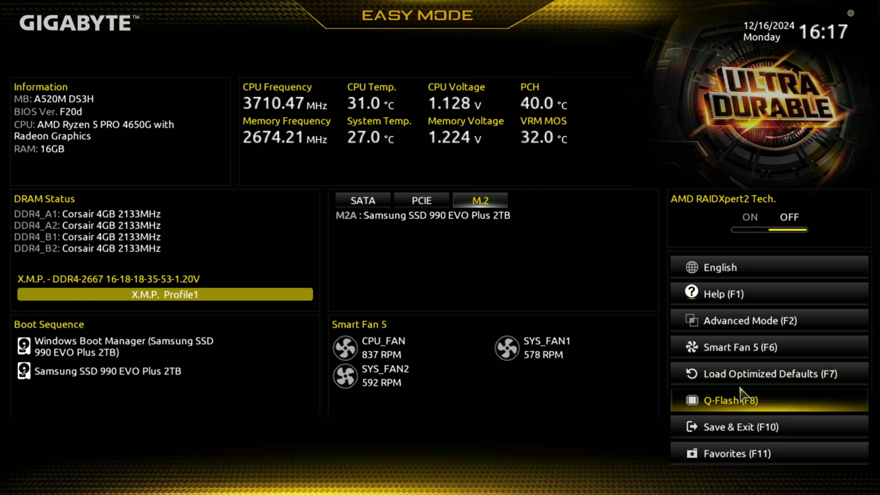
Step: Open Smart Fan 5, keep CPU_FAN as the monitored fan, and return to Easy Mode
click(739, 357)
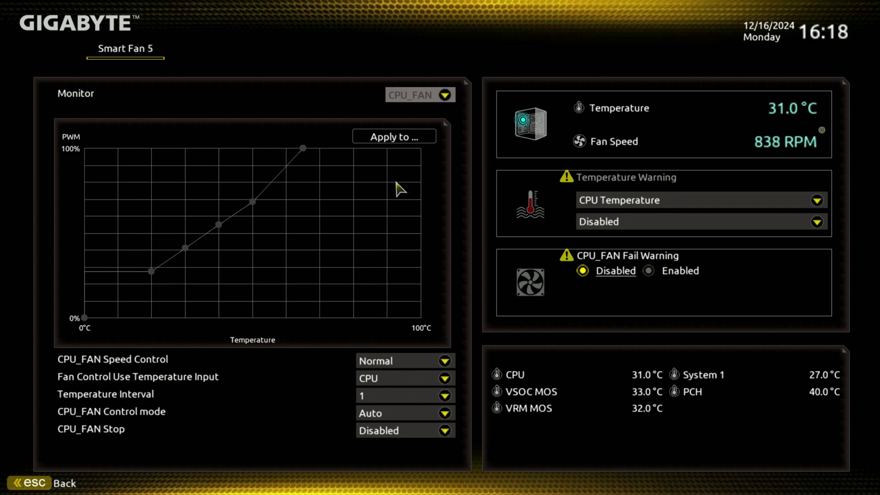
click(441, 94)
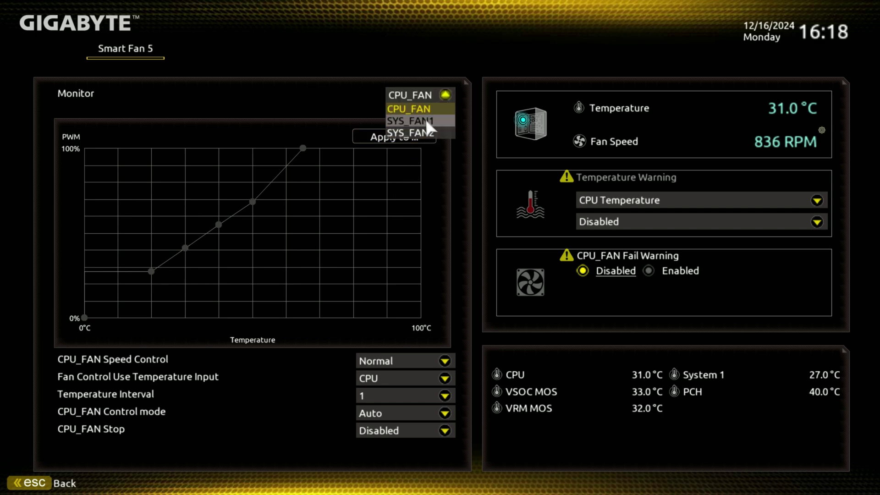
click(351, 107)
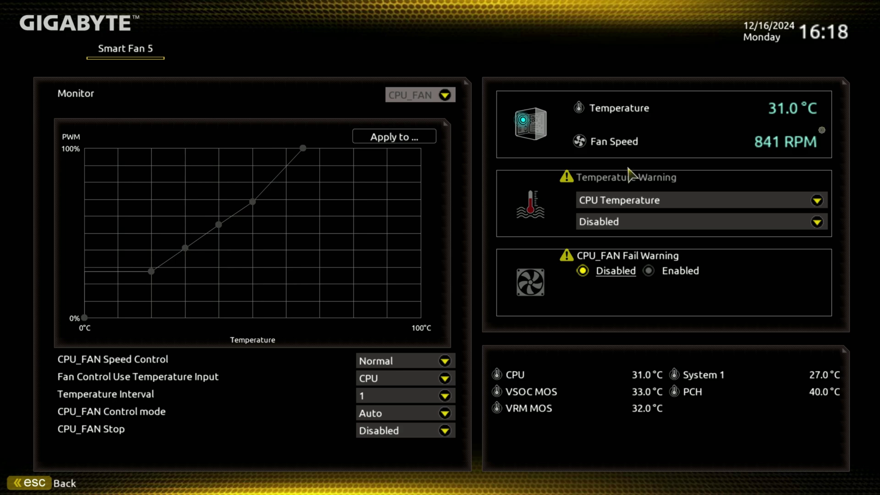
key(Escape)
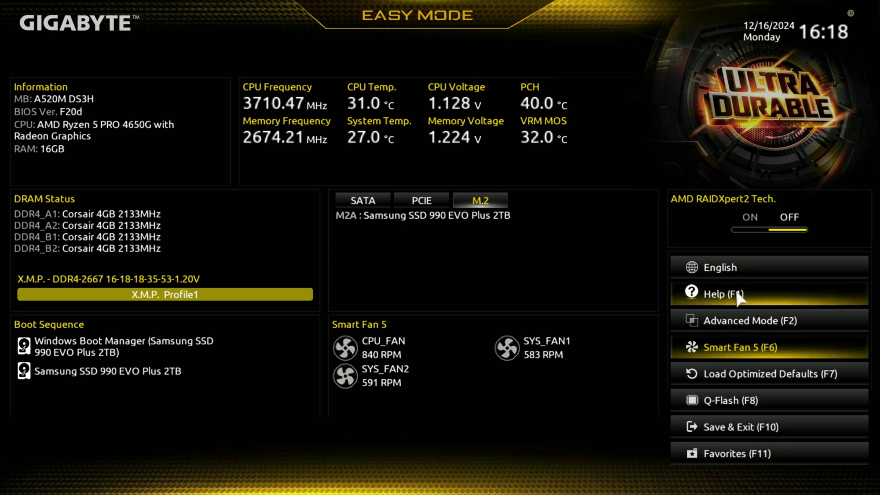
Step: Enter Advanced Mode's Tweaker tab and check Spread Spectrum Control's choices, leaving it at Auto
click(746, 319)
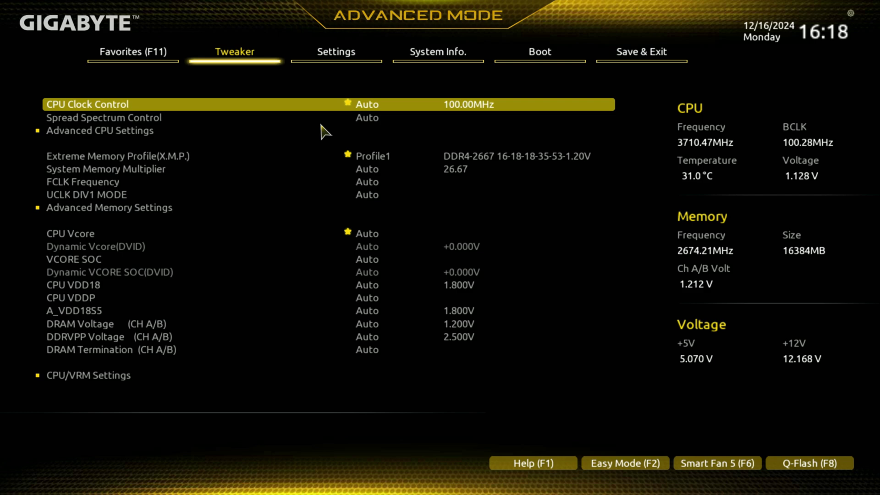
key(Down)
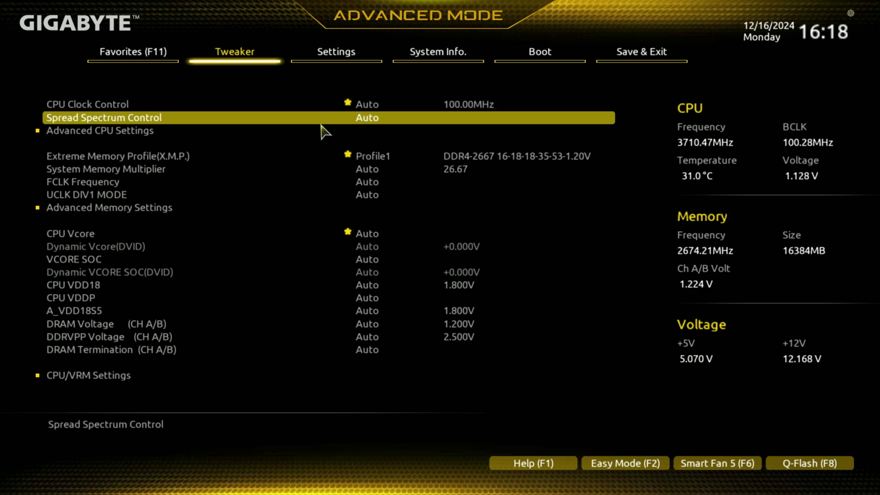
key(Return)
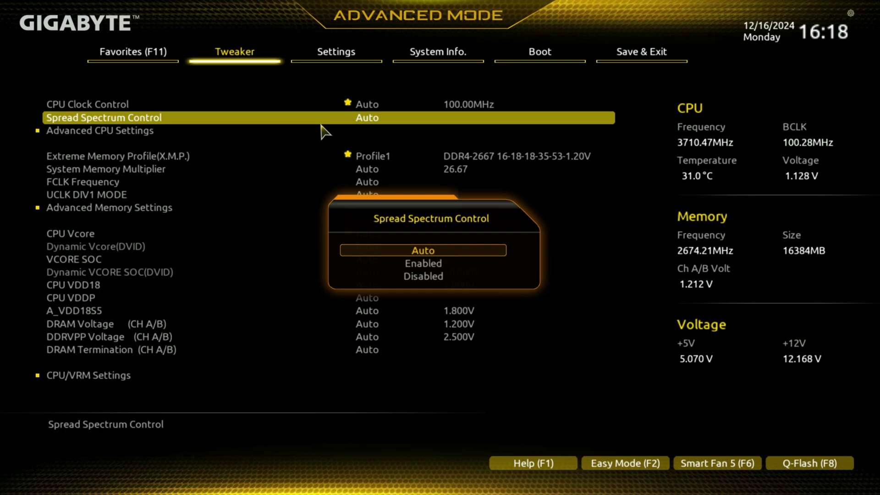
key(Escape)
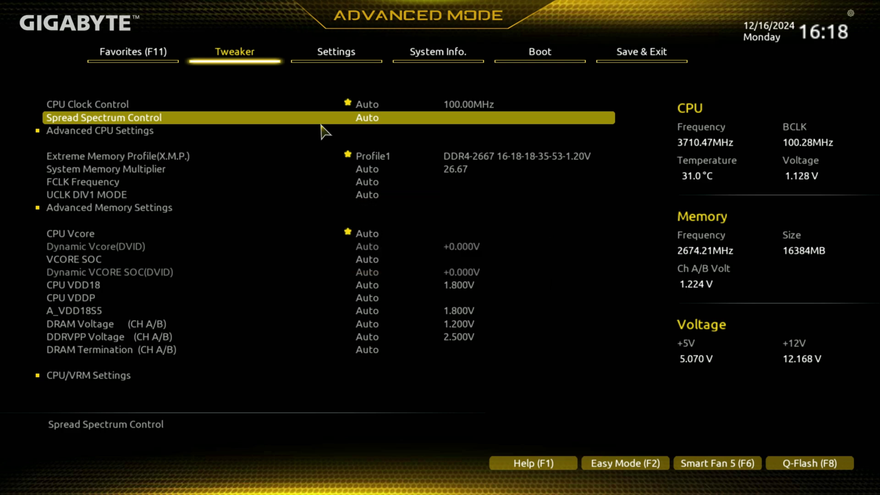
key(Down)
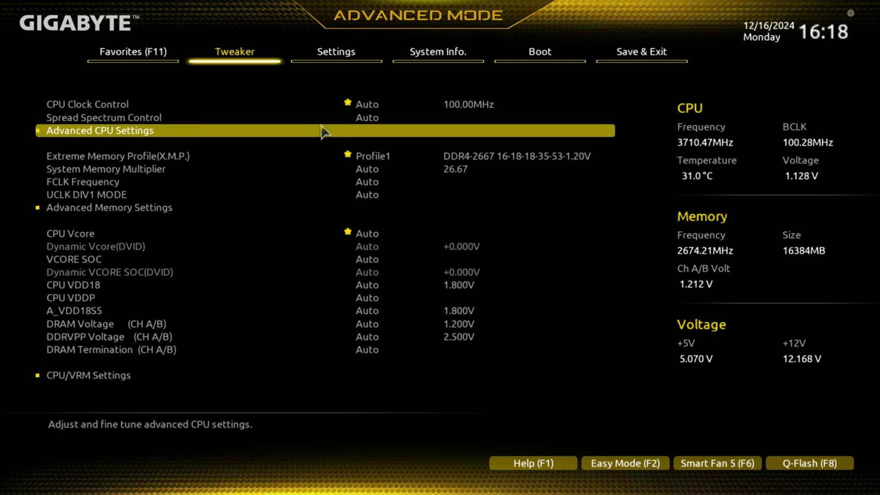
key(Return)
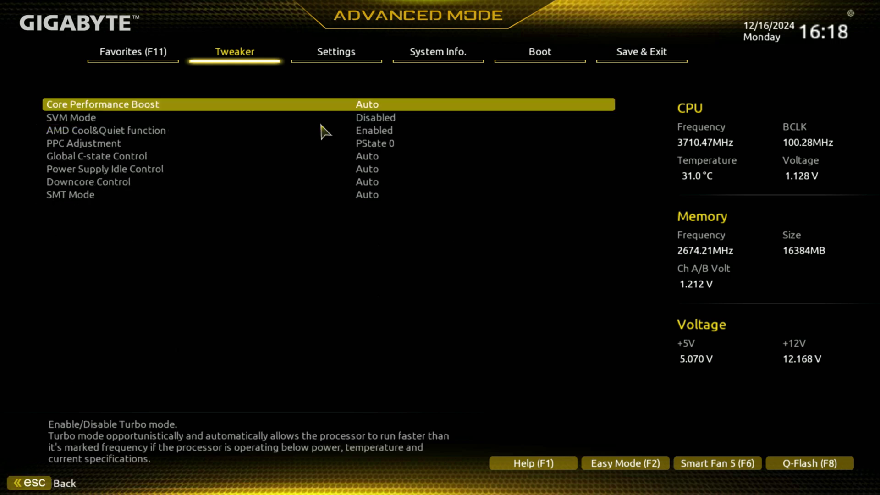
key(Down)
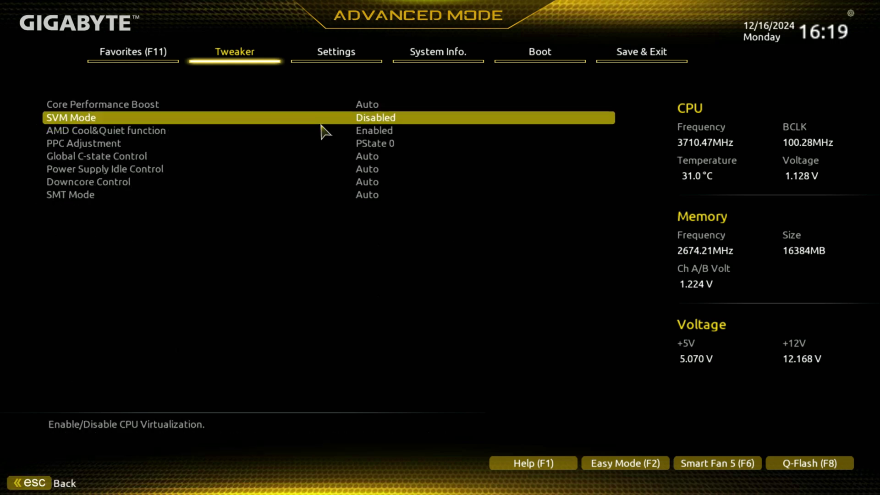
key(Down)
key(Down)
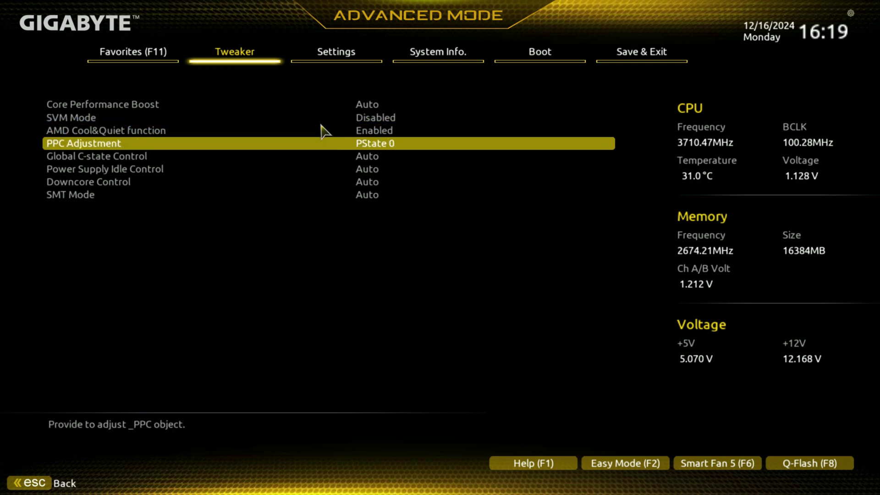
key(Down)
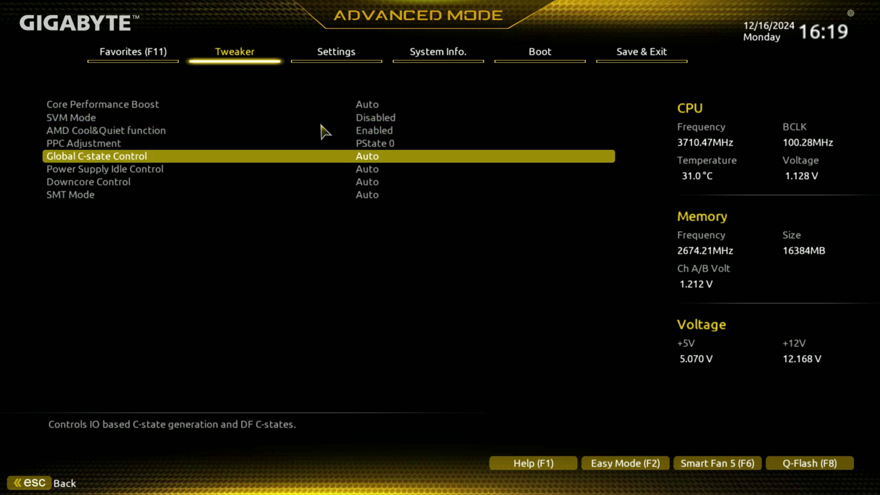
key(Down)
key(Down)
key(Down)
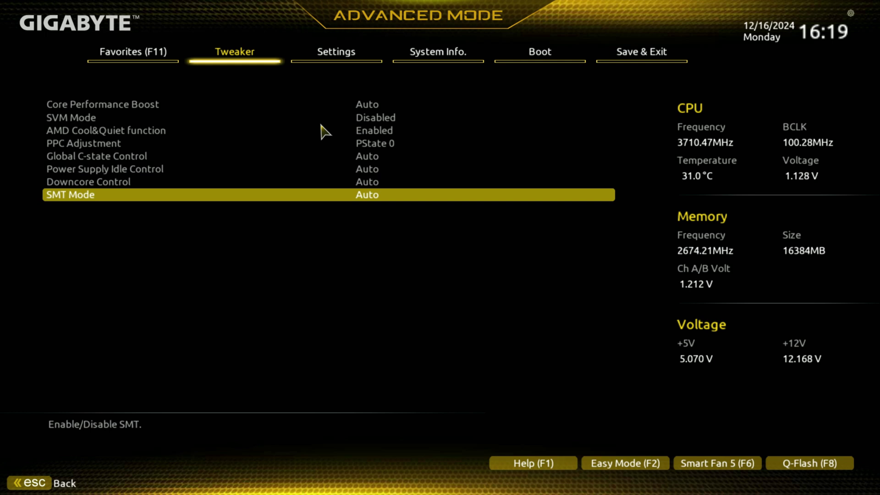
key(Escape)
key(Down)
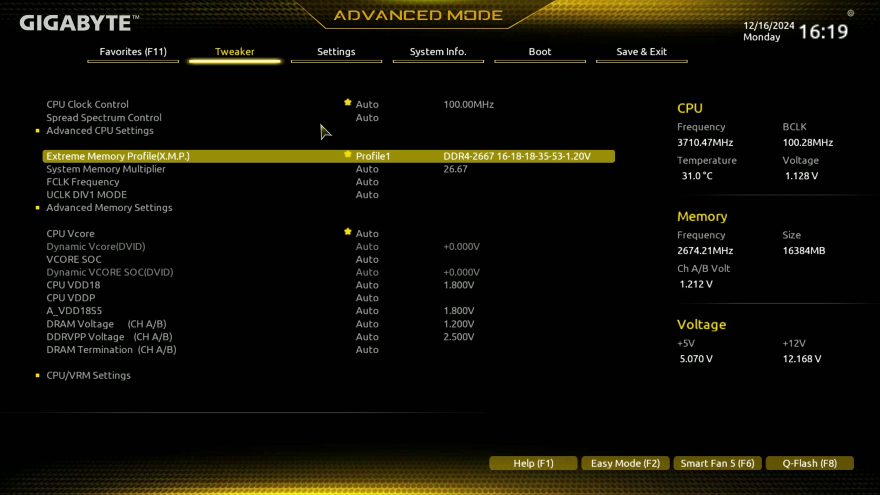
Step: Move past System Memory Multiplier, FCLK Frequency and UCLK DIV1 MODE into Advanced Memory Settings
key(Down)
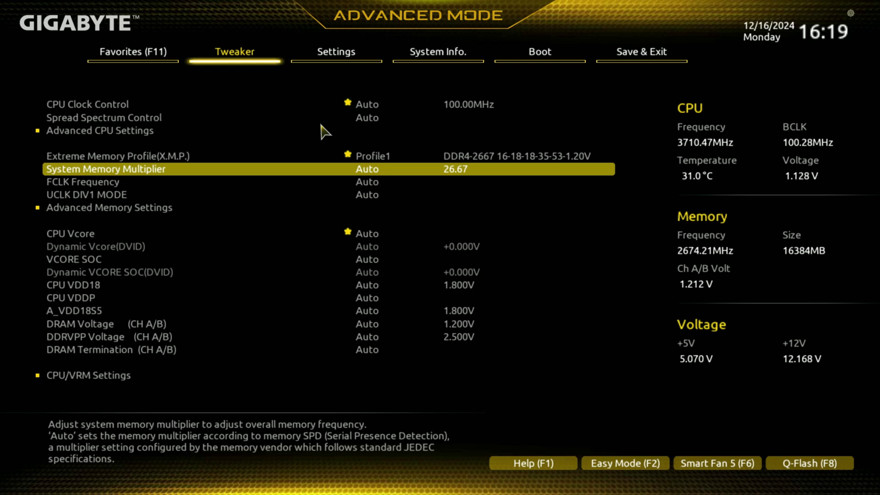
key(Down)
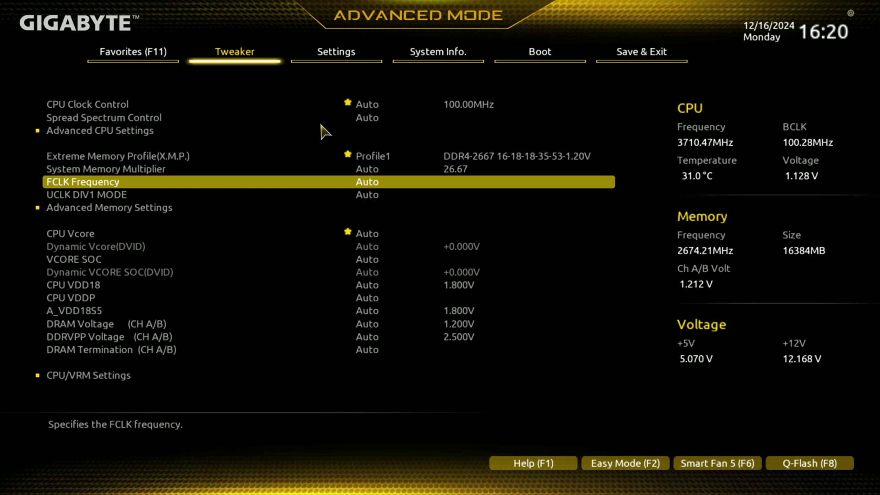
key(Down)
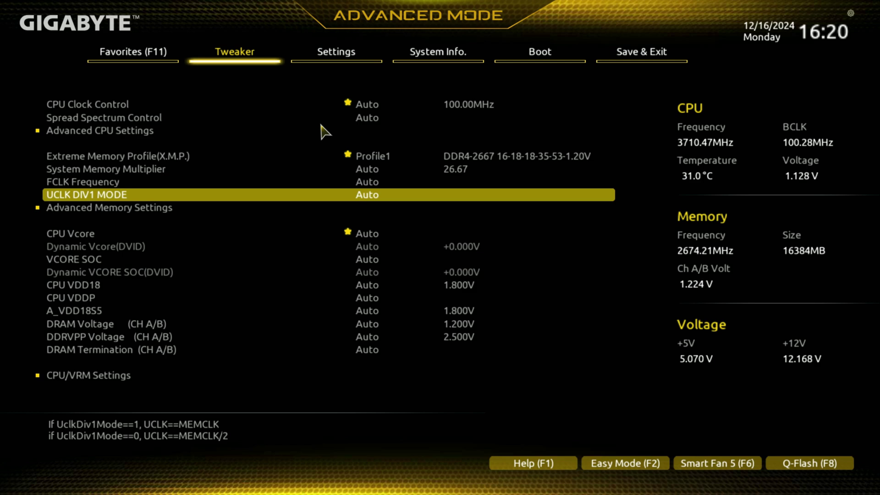
key(Down)
key(Return)
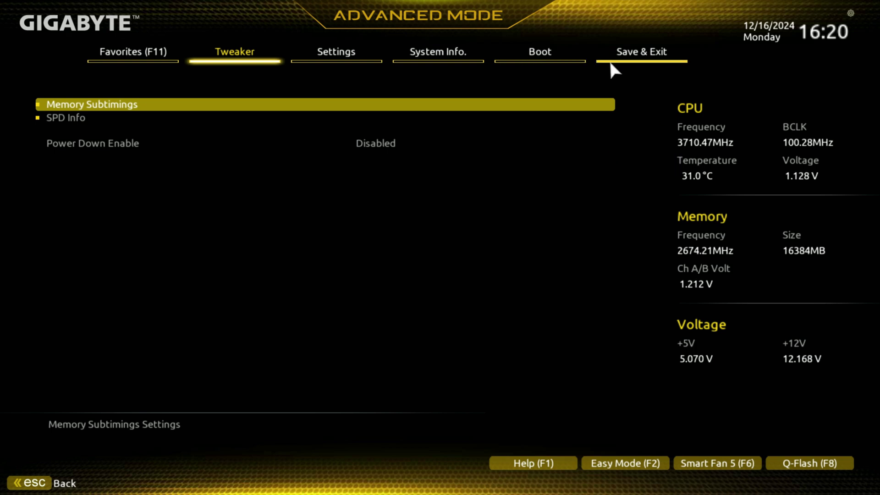
Step: Review the Memory Subtimings table and the SPD data for the DDR4_A2, DDR4_B1 and DDR4_B2 modules
key(Return)
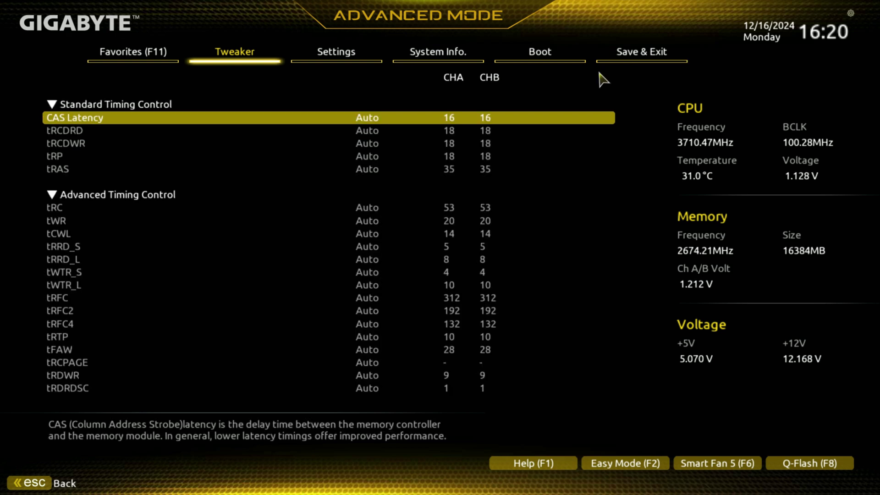
key(Escape)
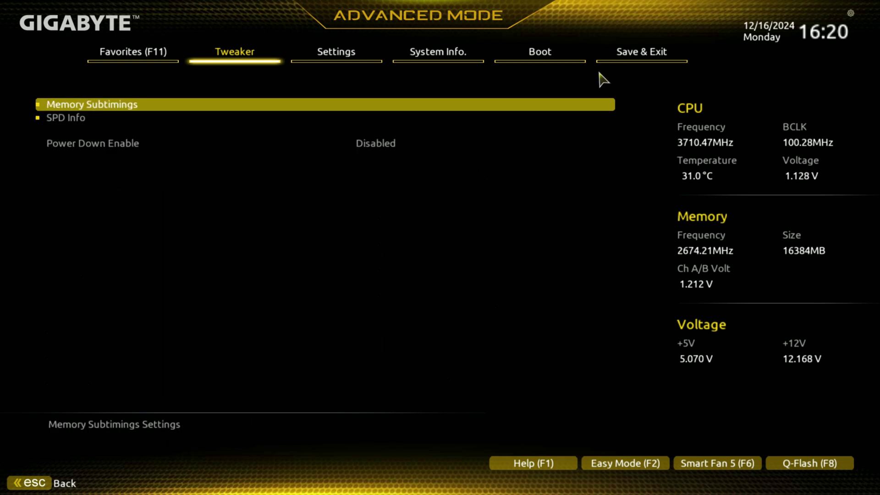
key(Down)
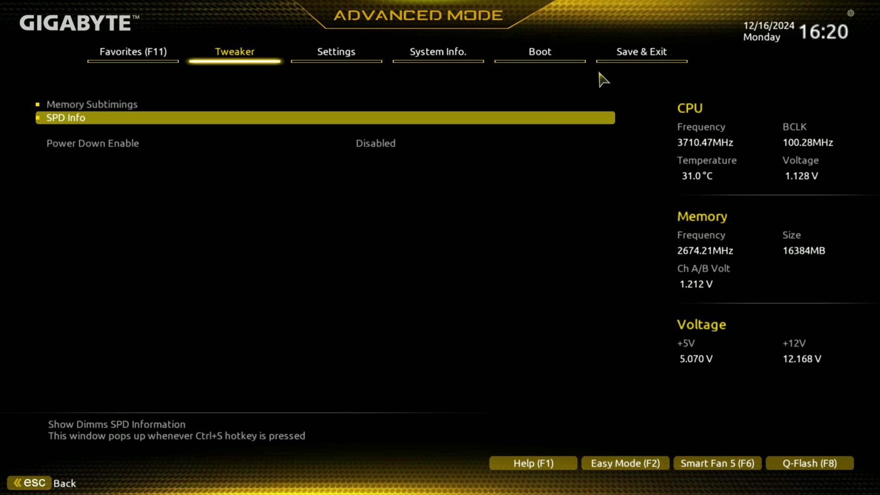
key(Return)
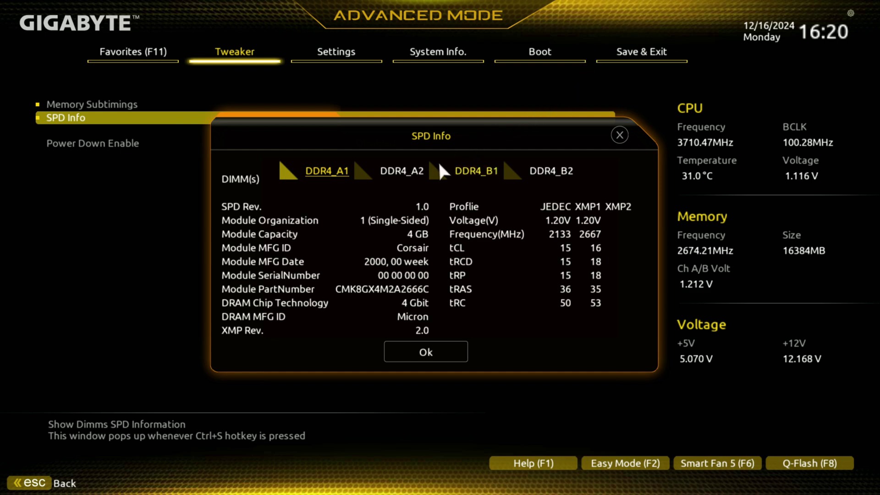
click(414, 168)
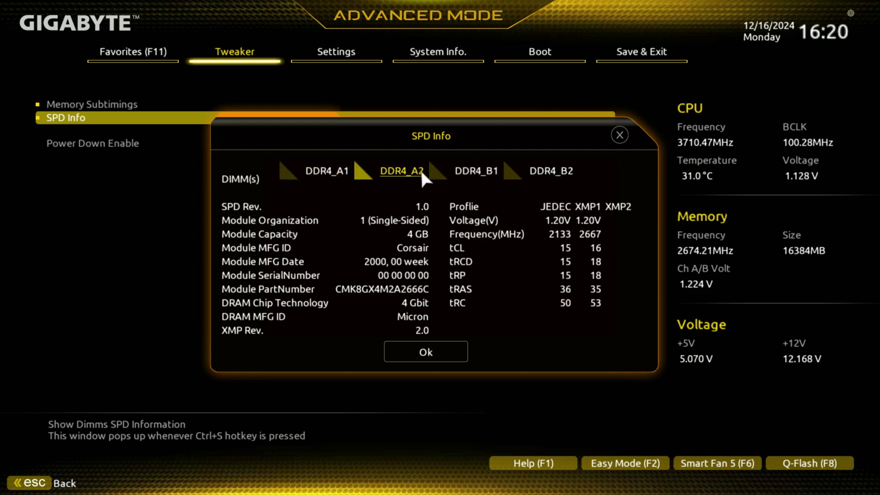
click(461, 174)
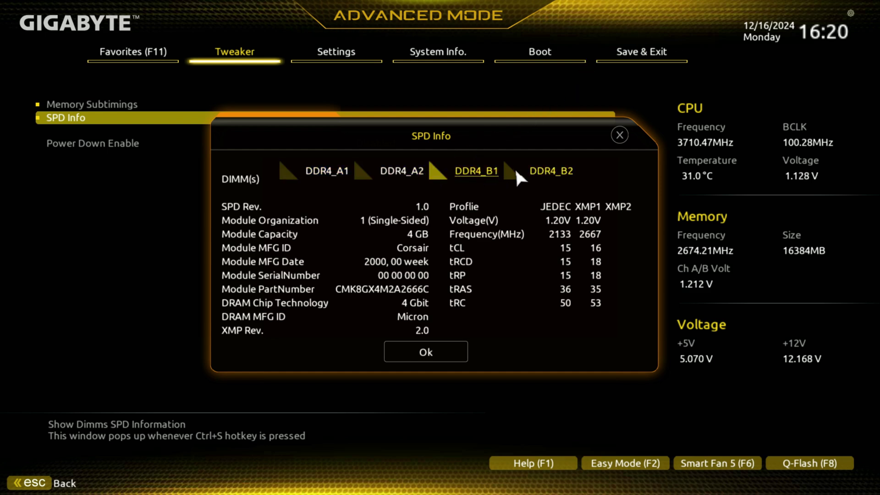
click(527, 168)
key(Escape)
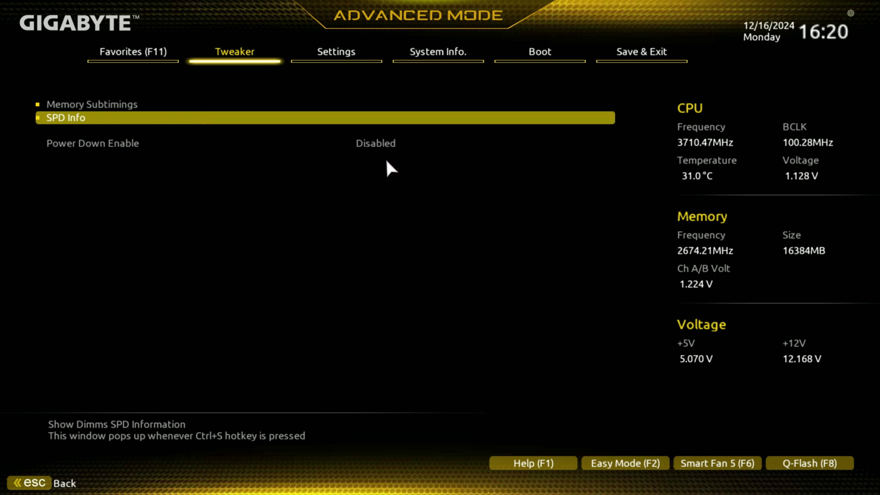
Step: Check Power Down Enable's choices, keeping it Disabled, and return to the Tweaker list
key(Down)
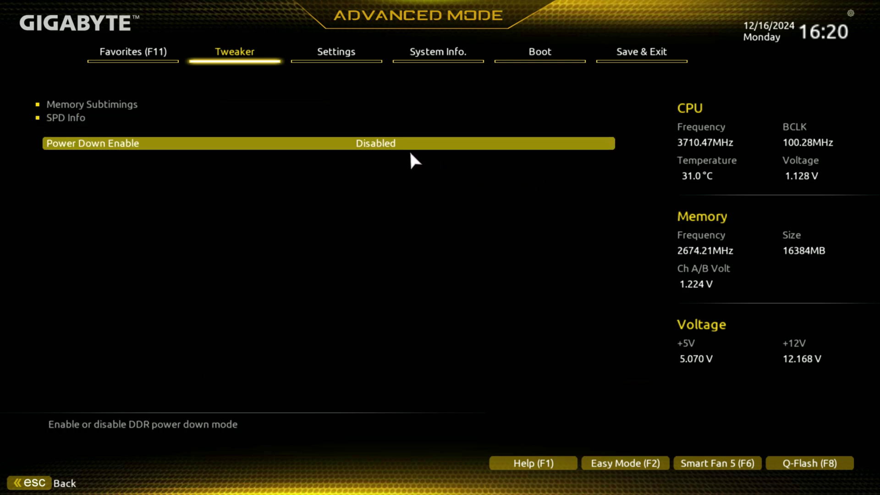
key(Return)
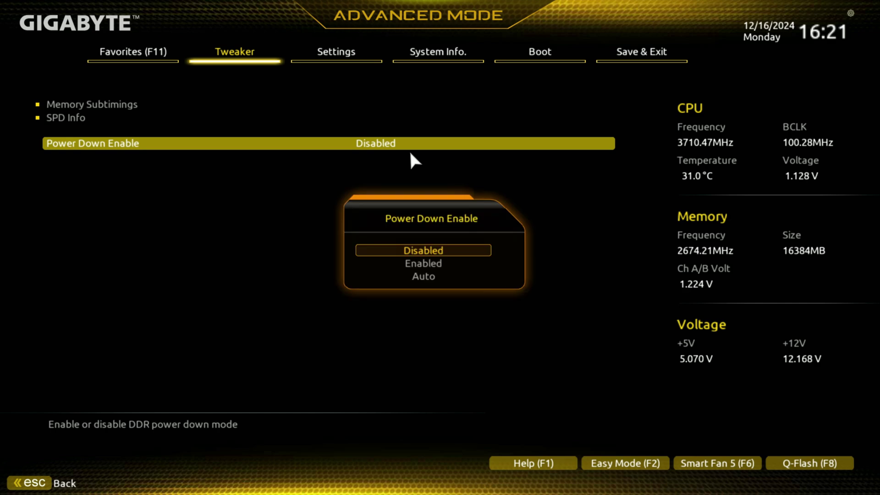
key(Escape)
key(Escape)
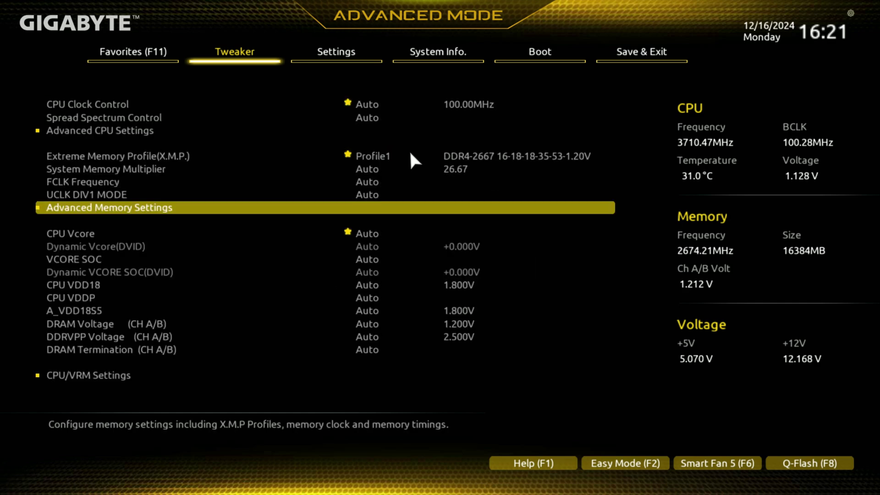
key(Down)
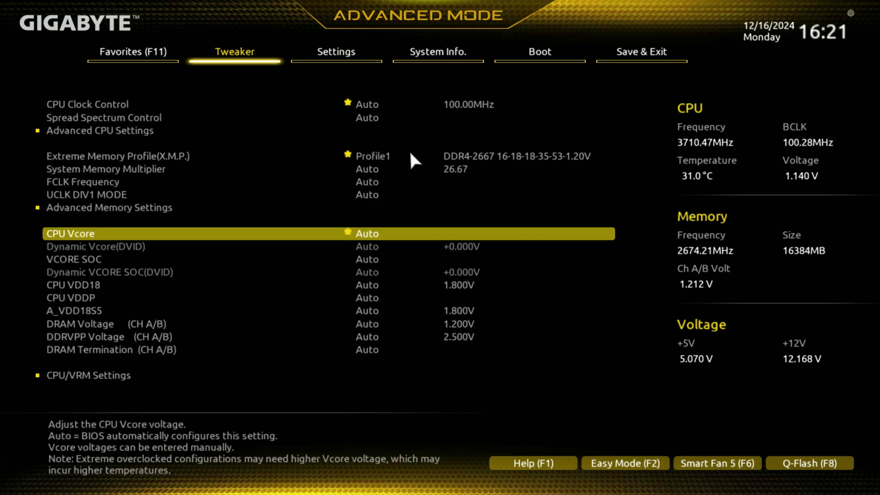
key(Return)
key(Escape)
key(Down)
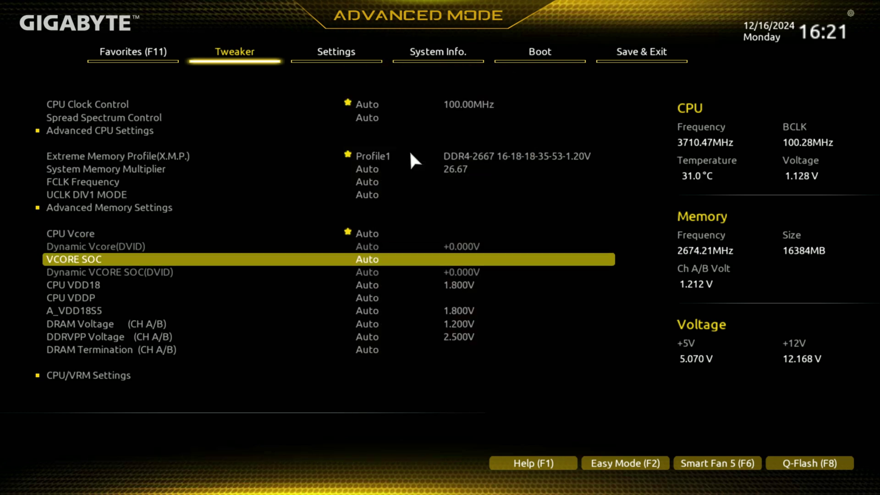
key(Down)
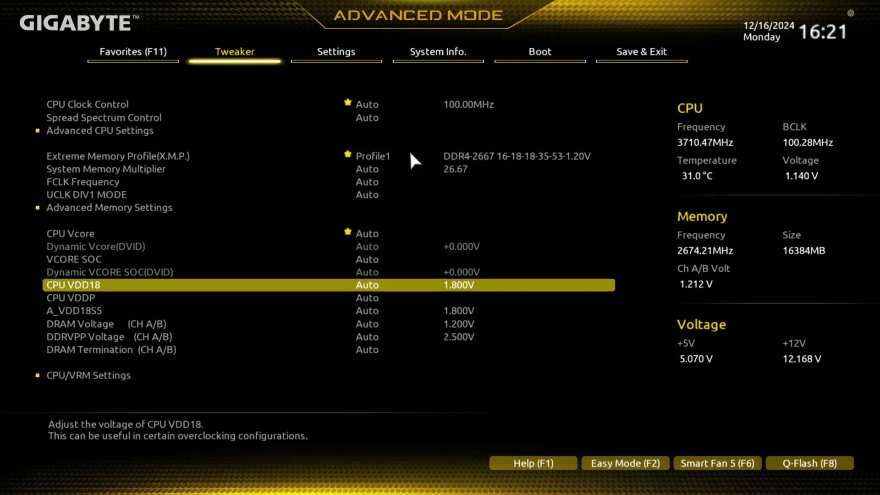
key(Down)
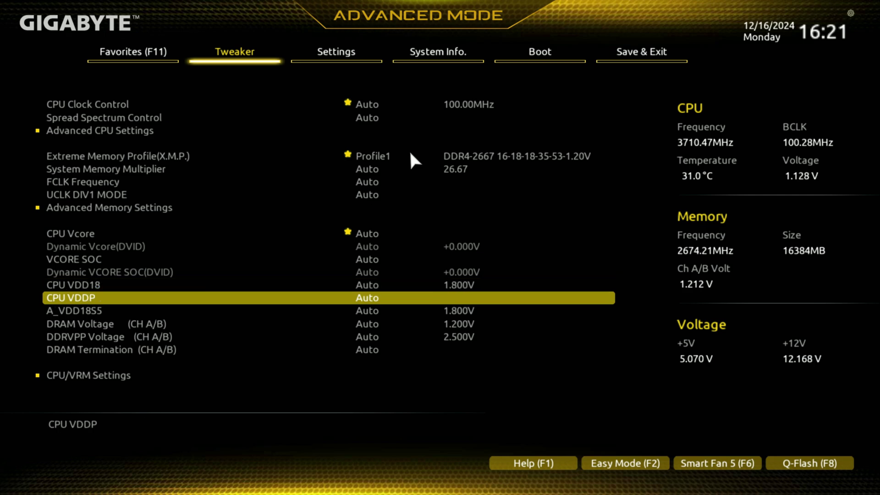
key(Down)
key(Down)
key(Down)
key(Down)
key(Down)
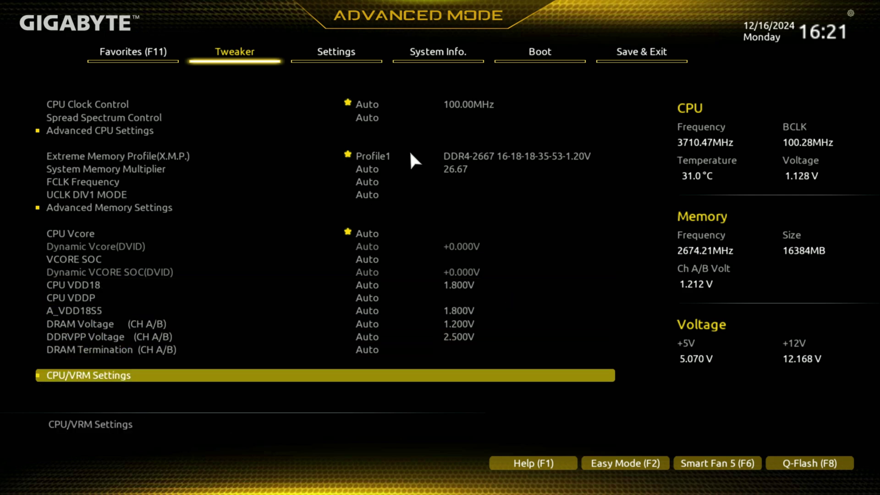
key(Down)
key(Up)
Step: In CPU/VRM Settings, check CPU Vcore and Vcore SOC Loadline Calibration, leaving both on Auto
key(Return)
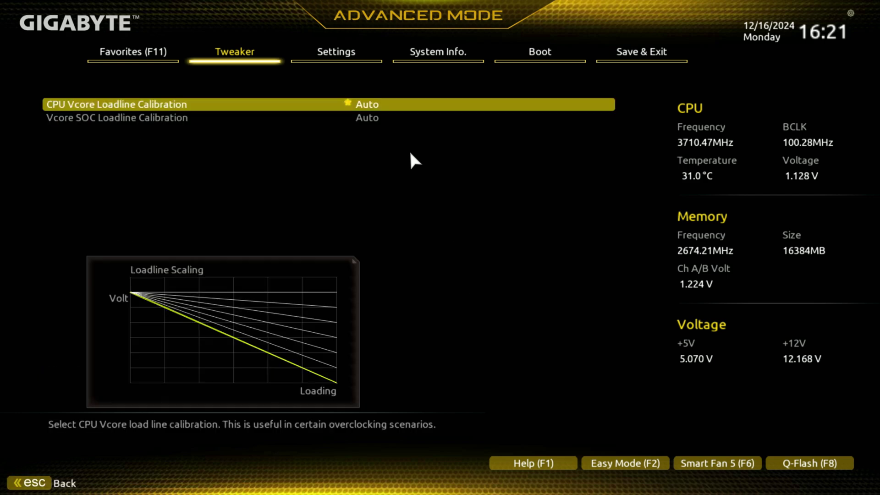
key(Return)
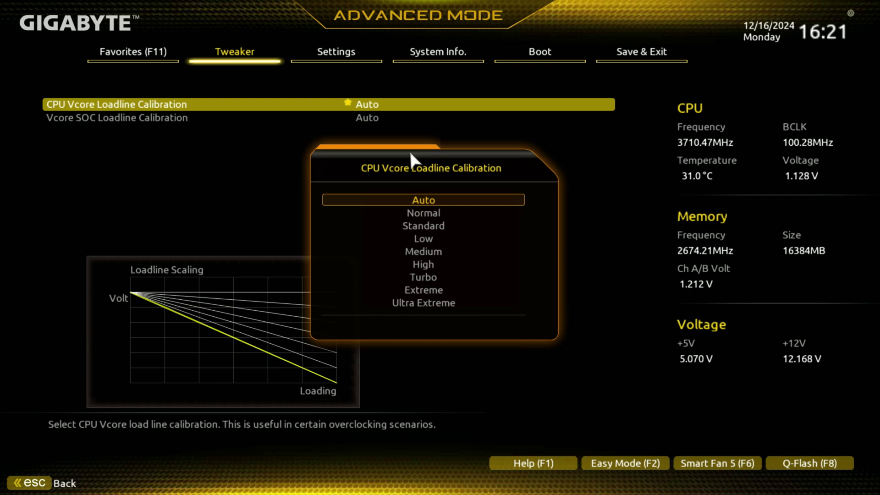
key(Escape)
key(Down)
key(Return)
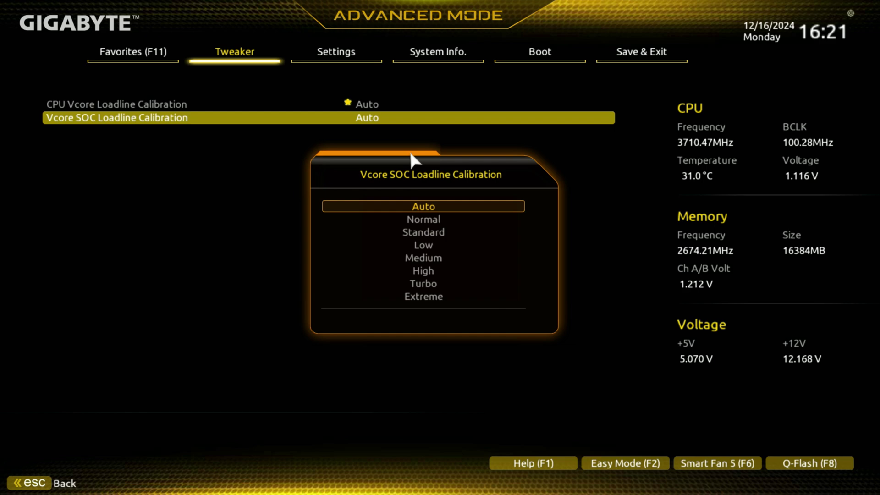
key(Escape)
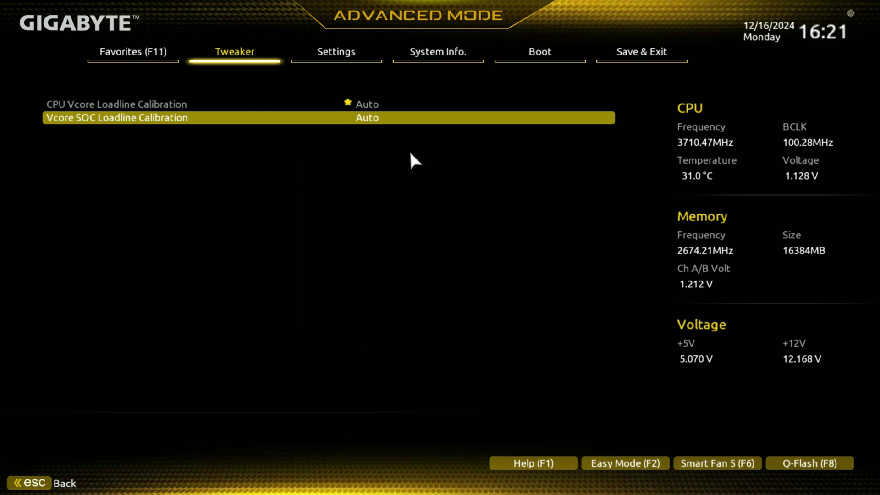
Step: Leave CPU/VRM Settings and move over to the Settings section
key(Up)
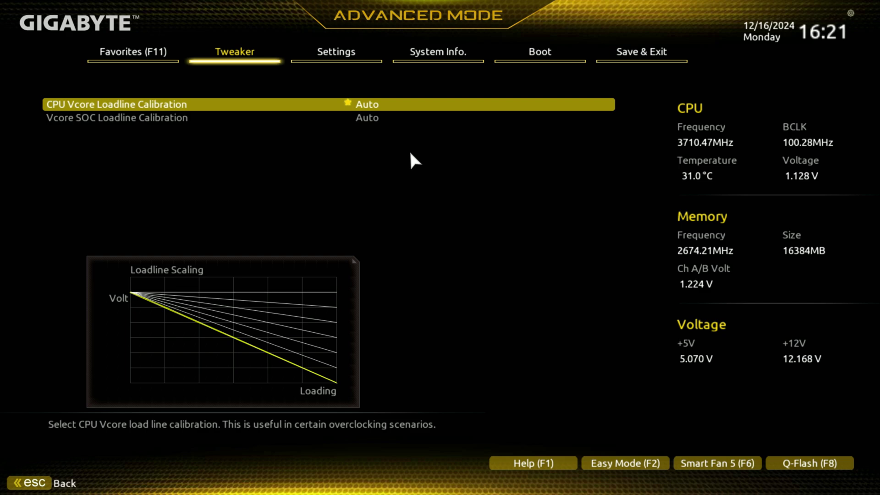
key(Escape)
key(Down)
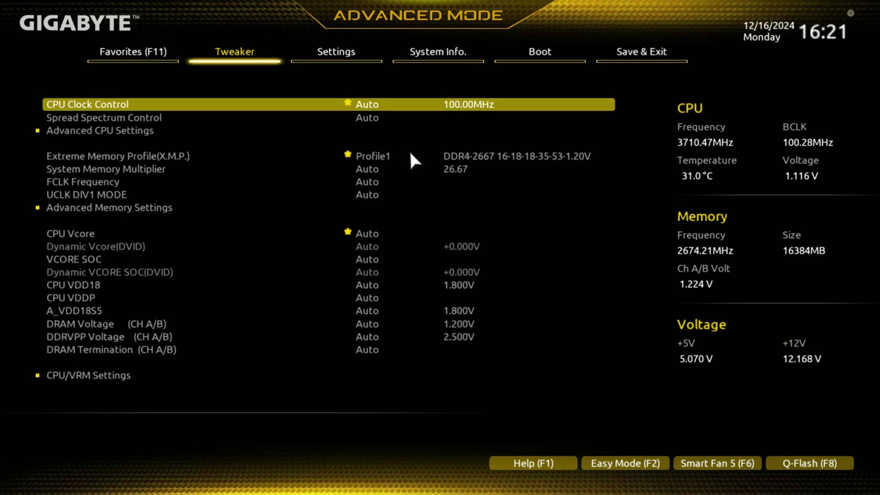
key(Right)
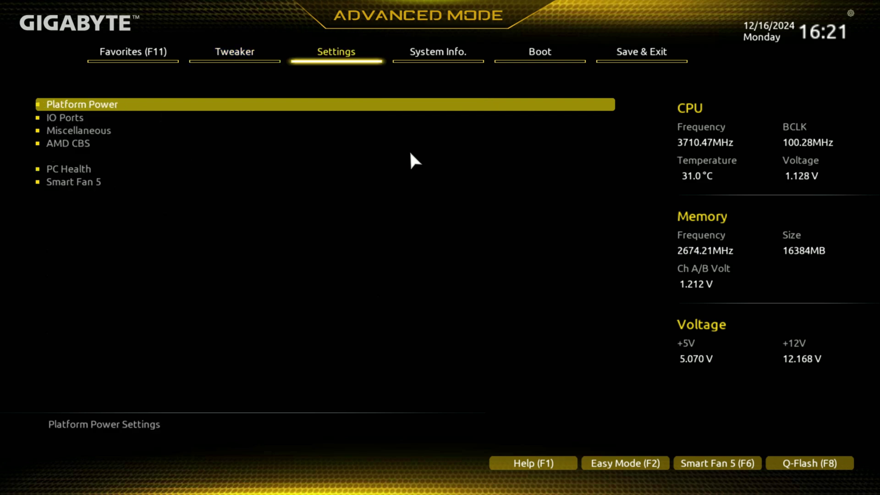
key(Left)
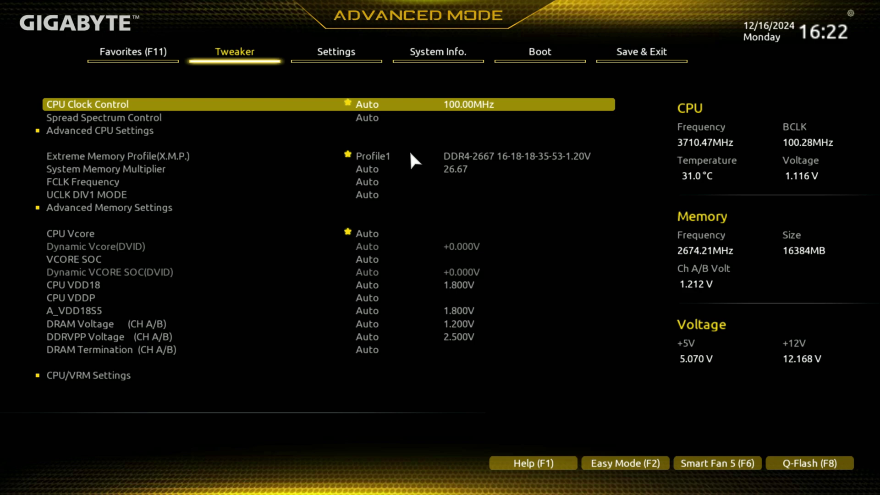
key(Right)
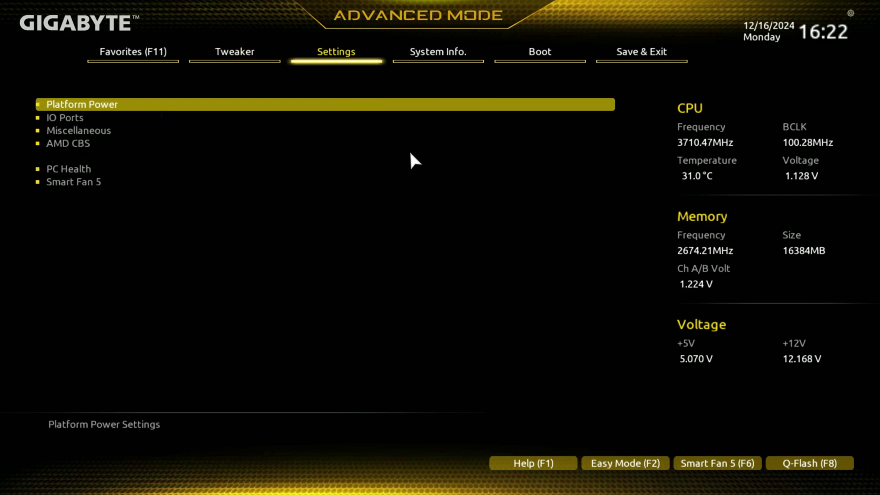
key(Return)
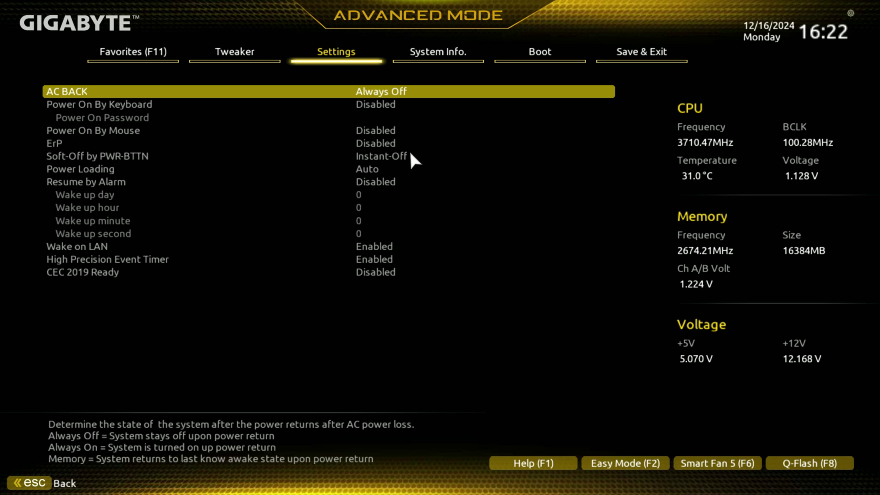
key(Down)
key(Down)
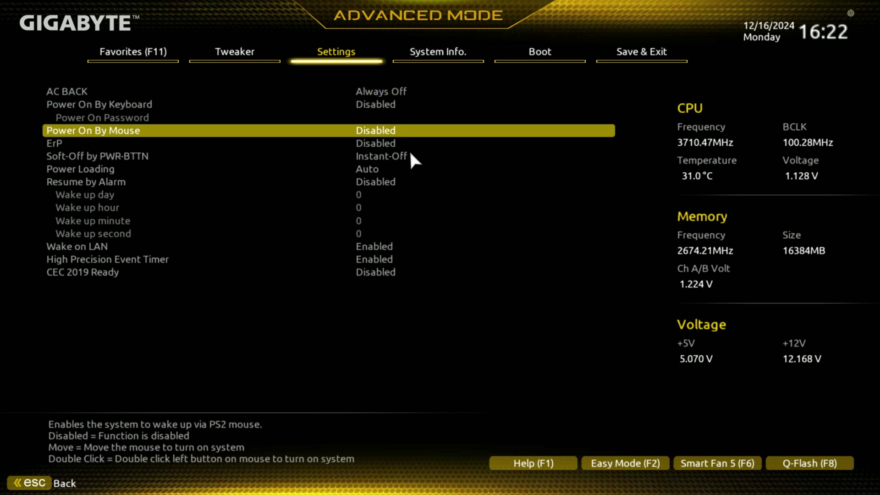
key(Down)
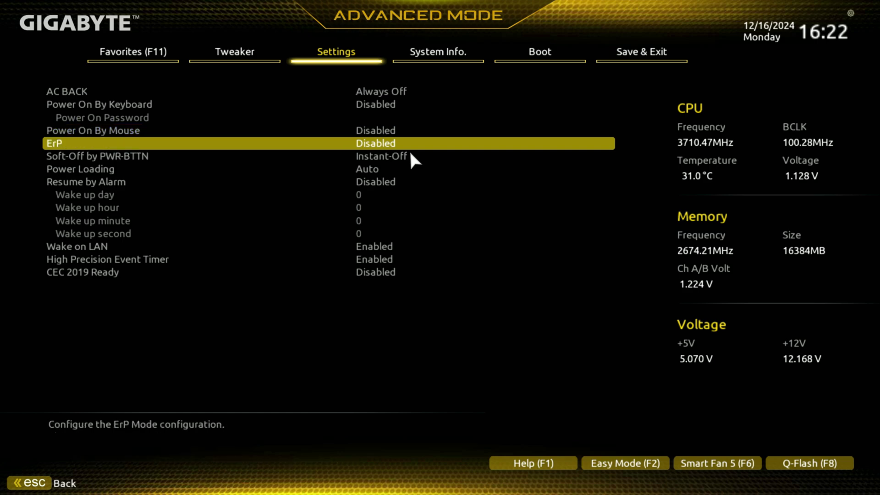
key(Down)
key(Down)
key(Down)
key(Down)
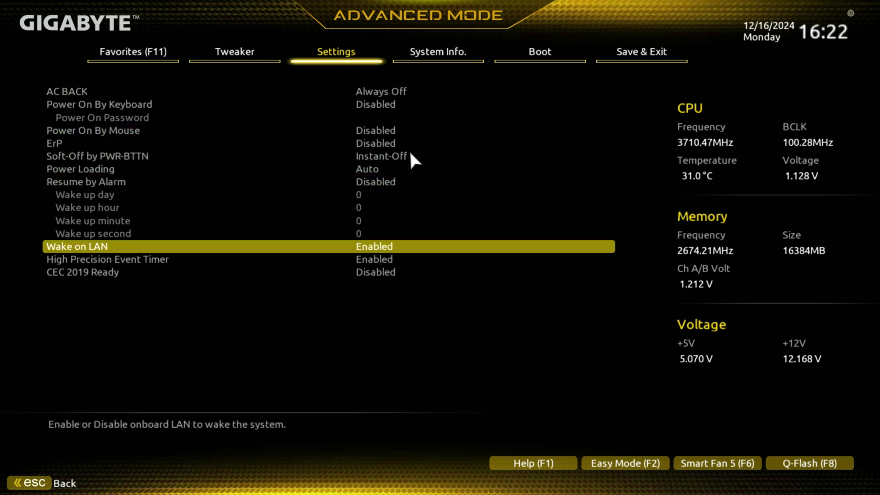
key(Down)
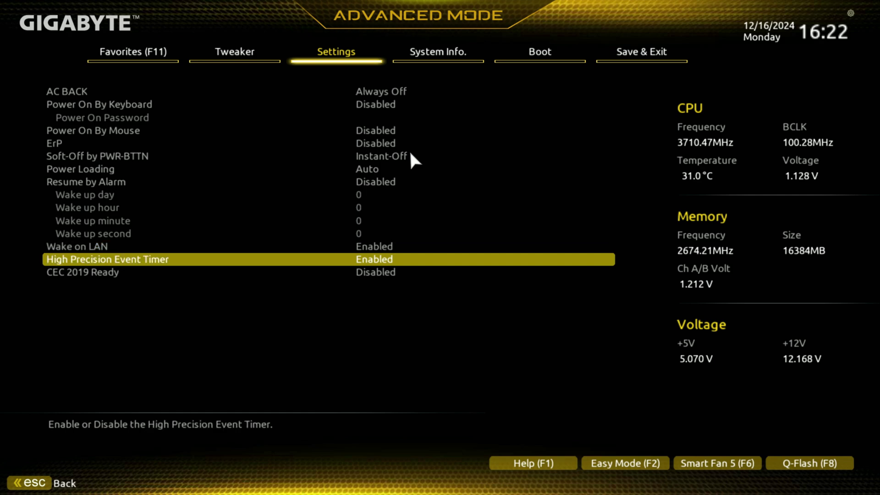
key(Down)
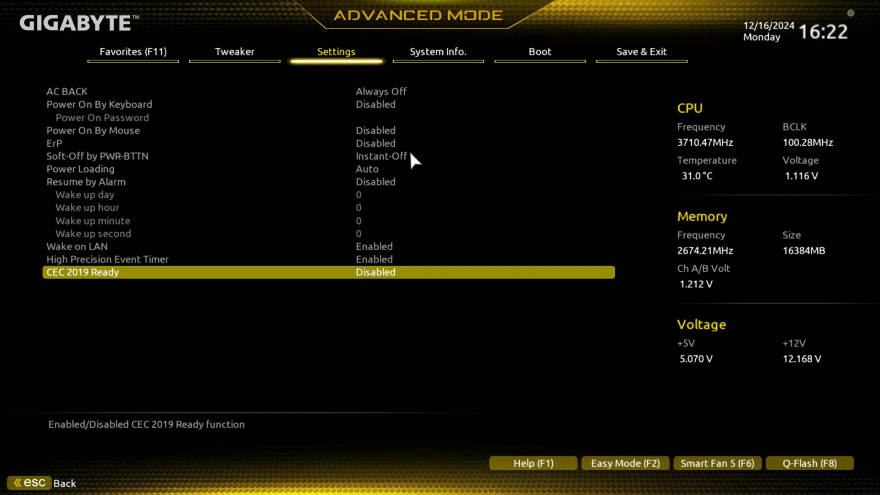
key(Escape)
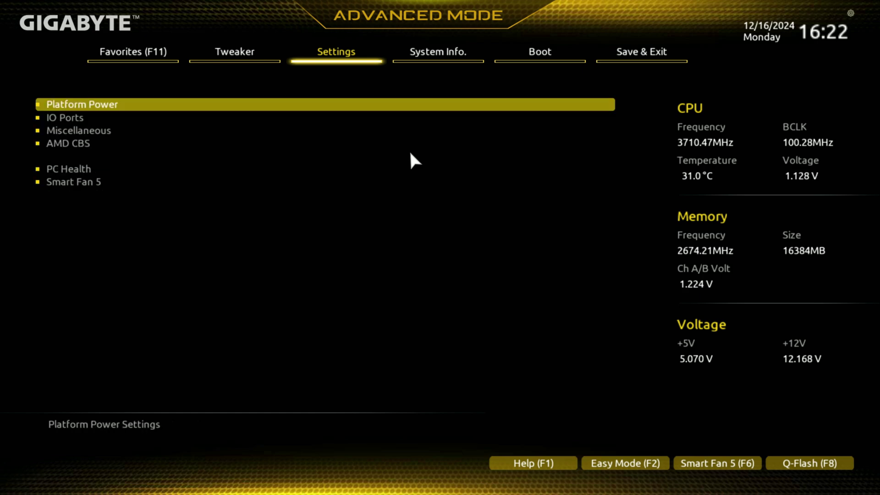
key(Down)
key(Return)
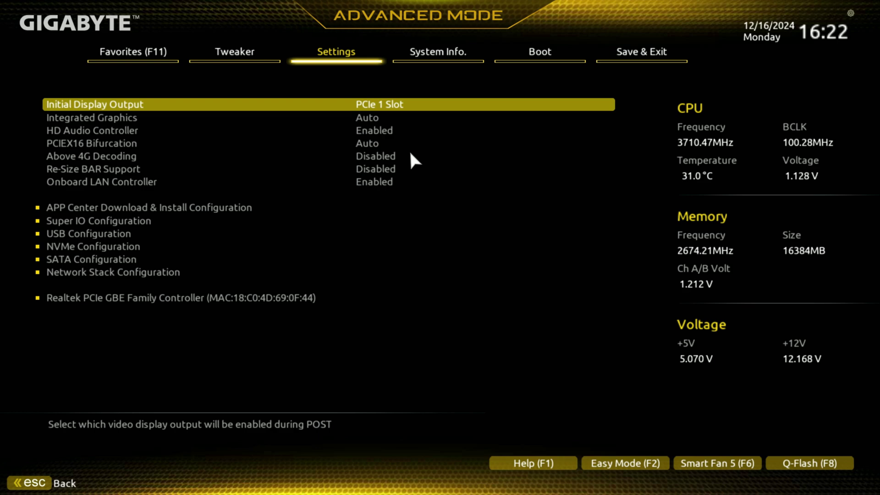
key(Return)
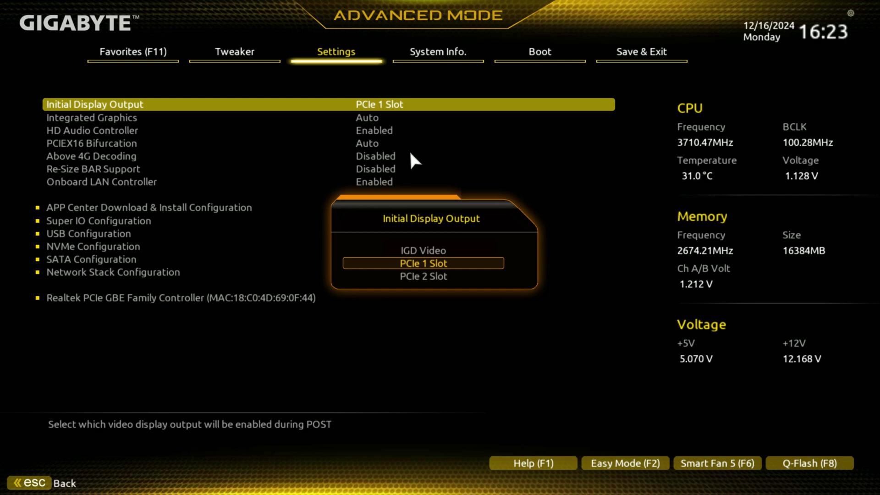
key(Escape)
key(Down)
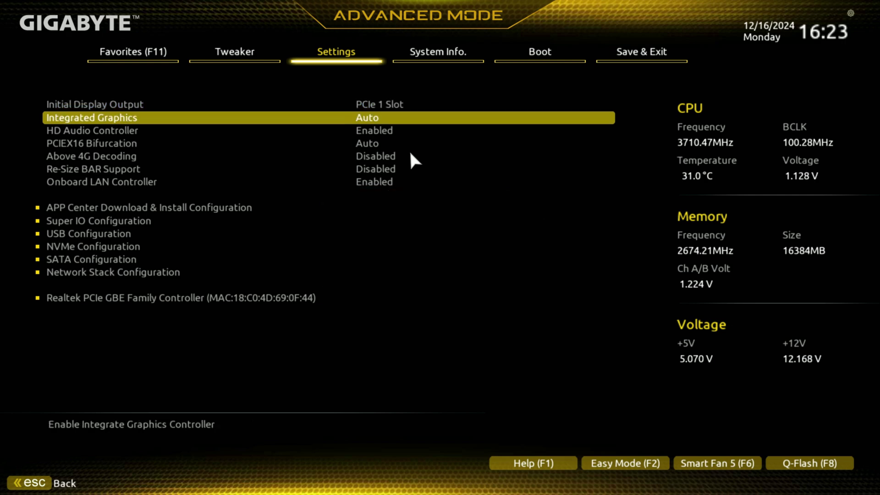
key(Return)
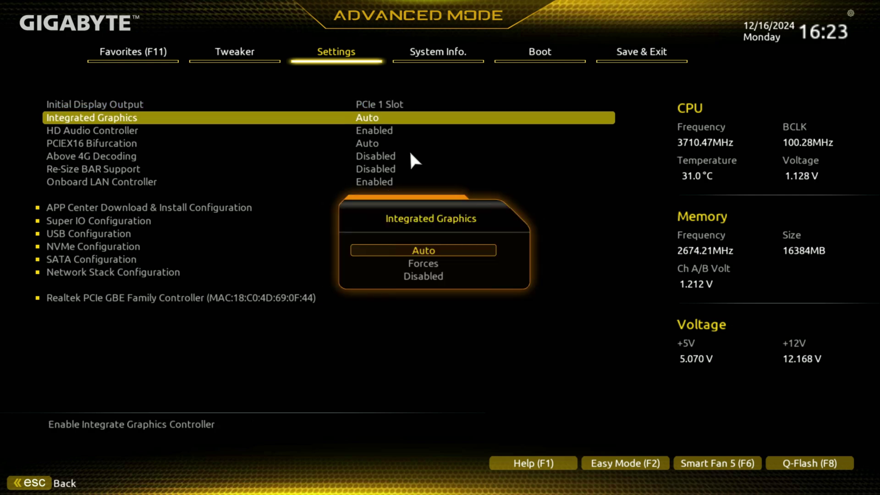
key(Escape)
key(Down)
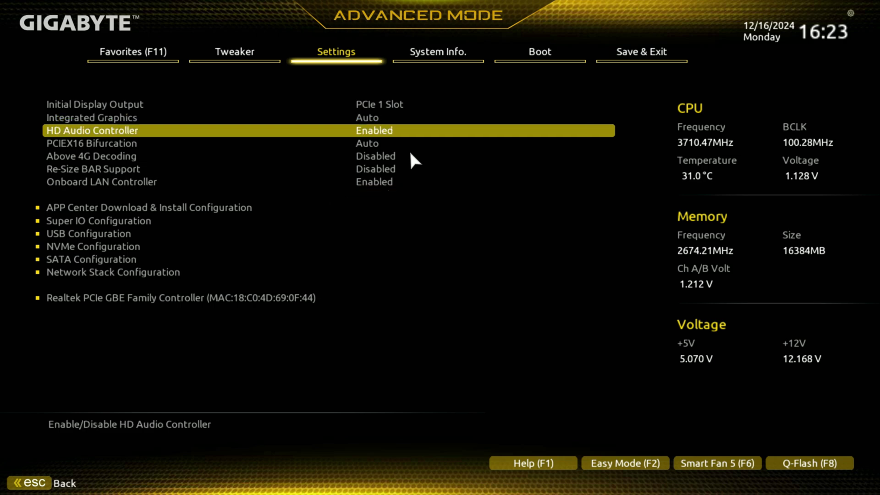
key(Return)
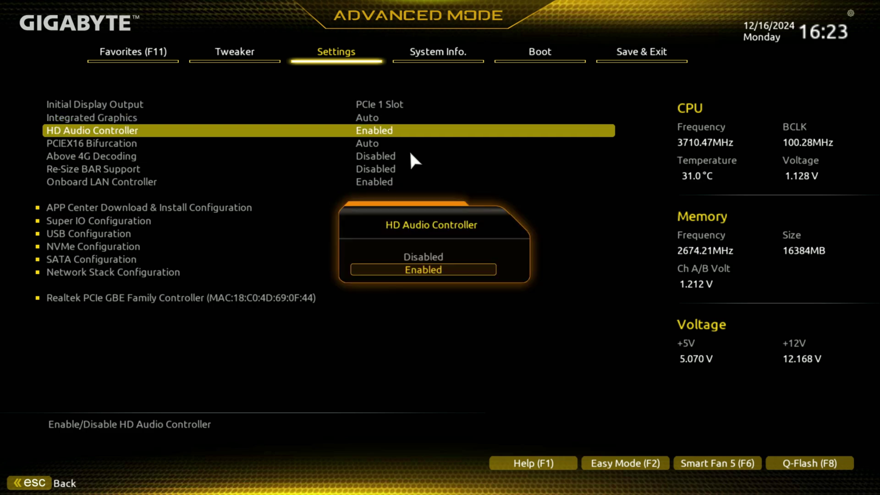
key(Escape)
key(Down)
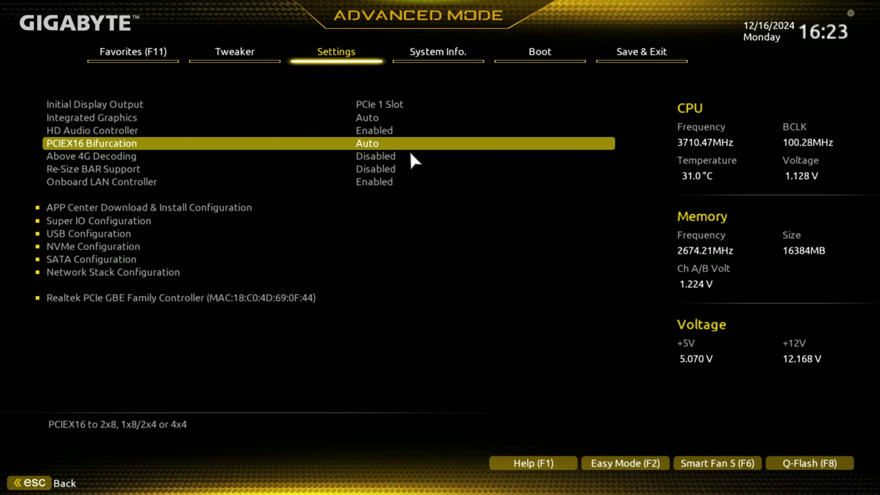
key(Return)
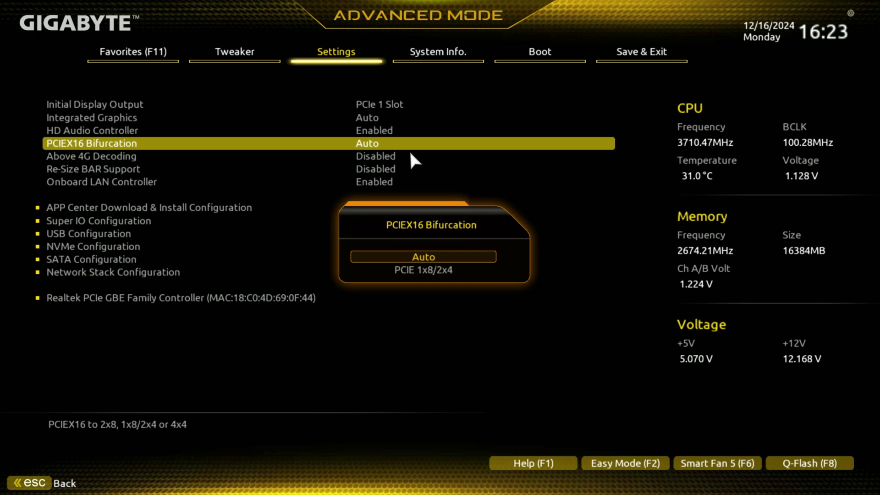
key(Escape)
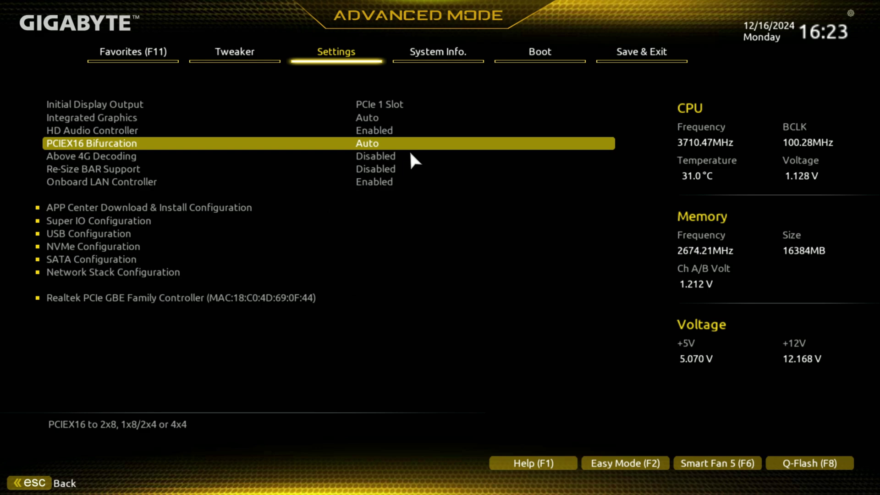
key(Down)
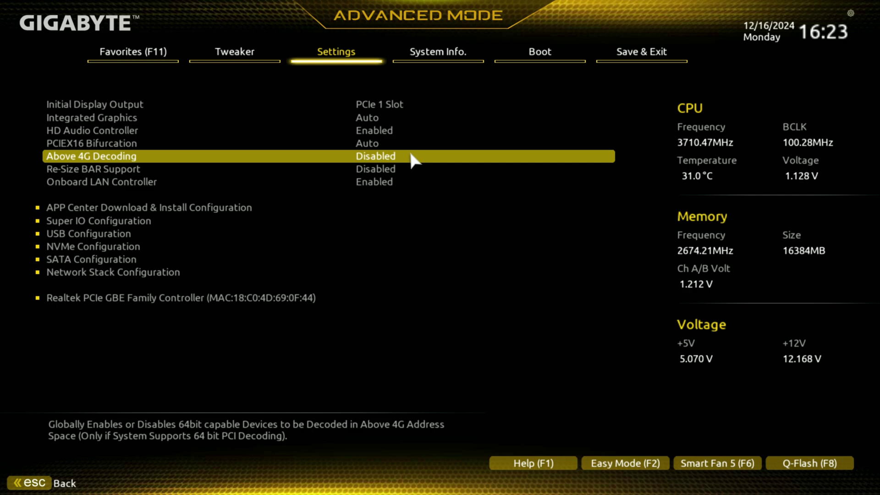
key(Down)
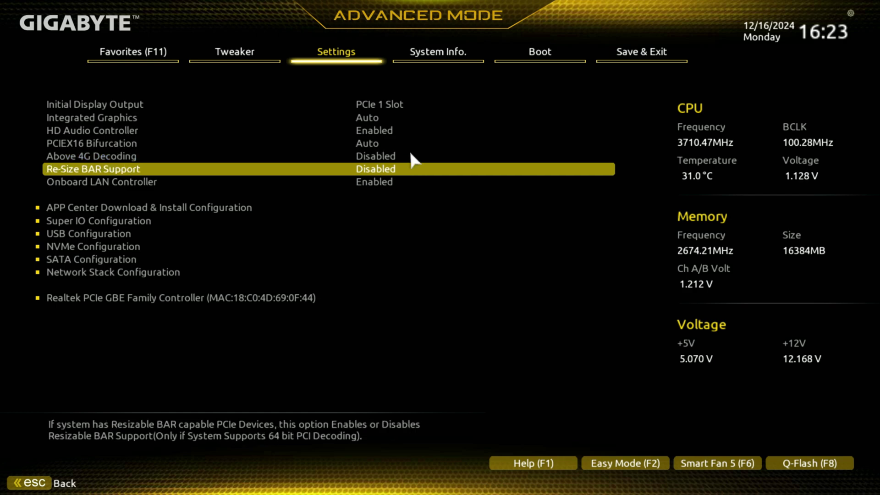
key(Down)
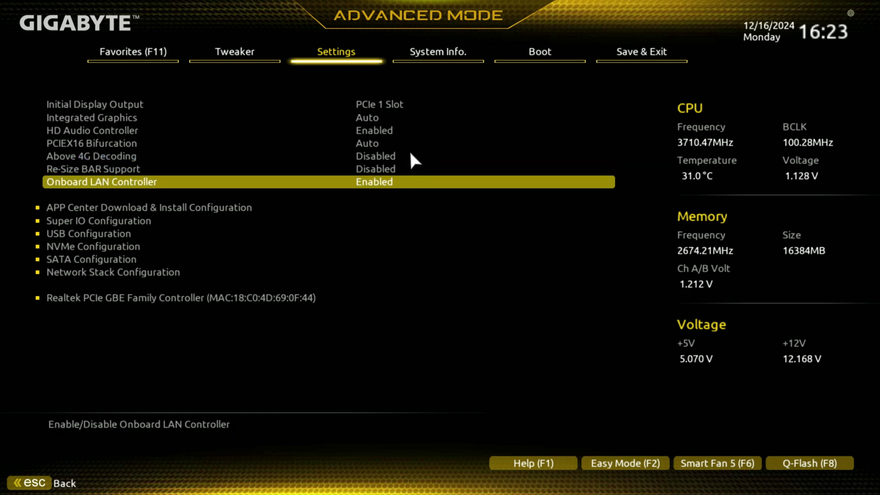
key(Down)
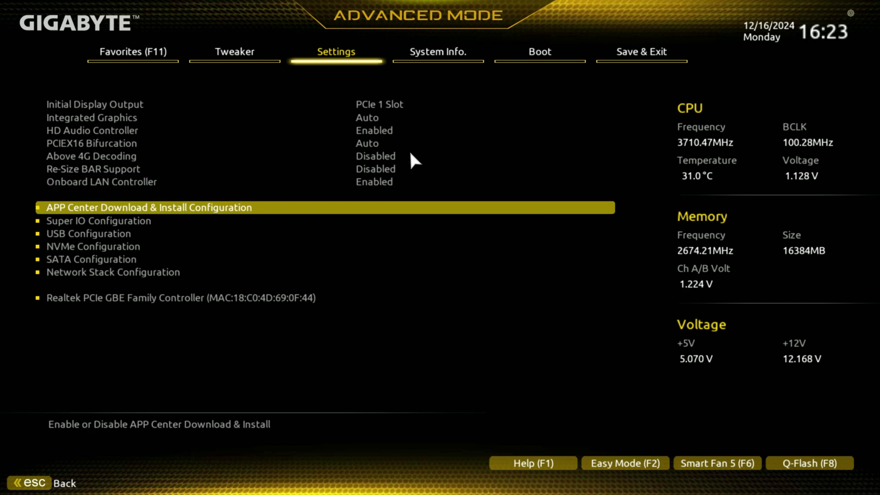
key(Up)
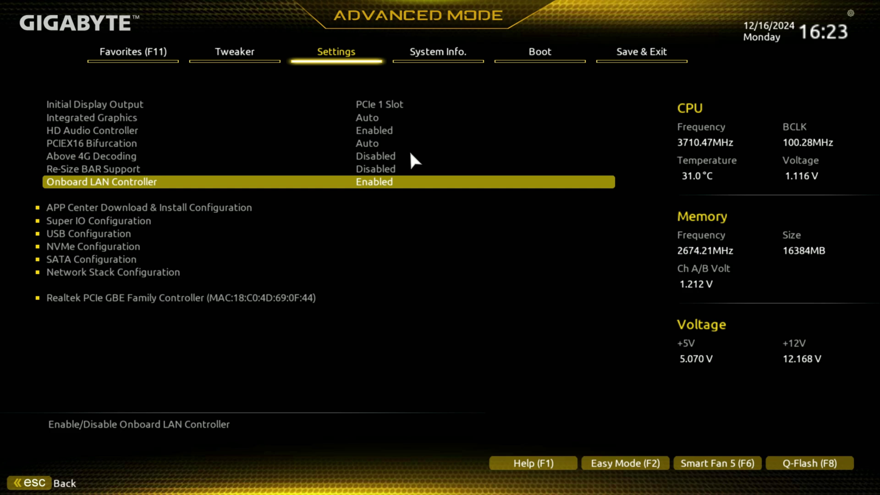
key(Down)
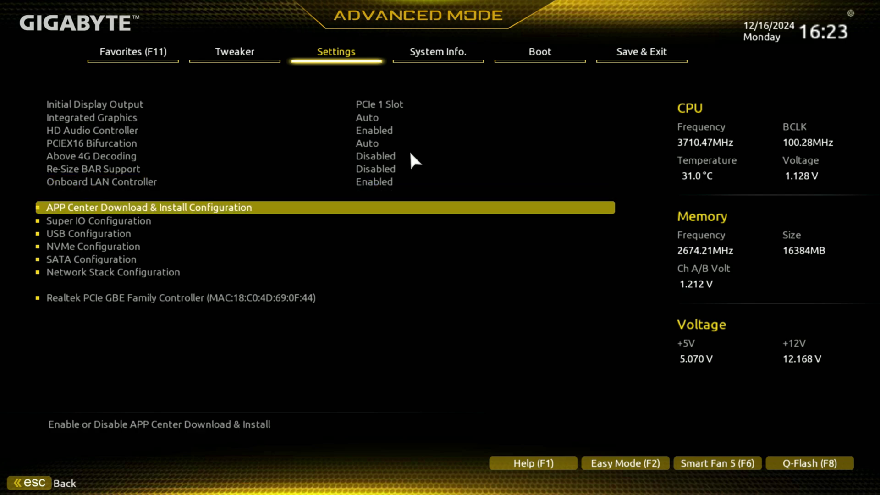
key(Return)
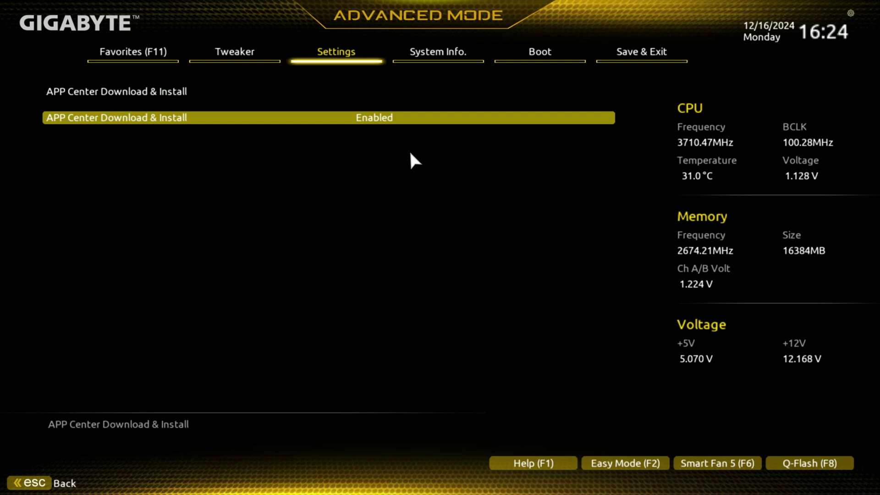
key(Escape)
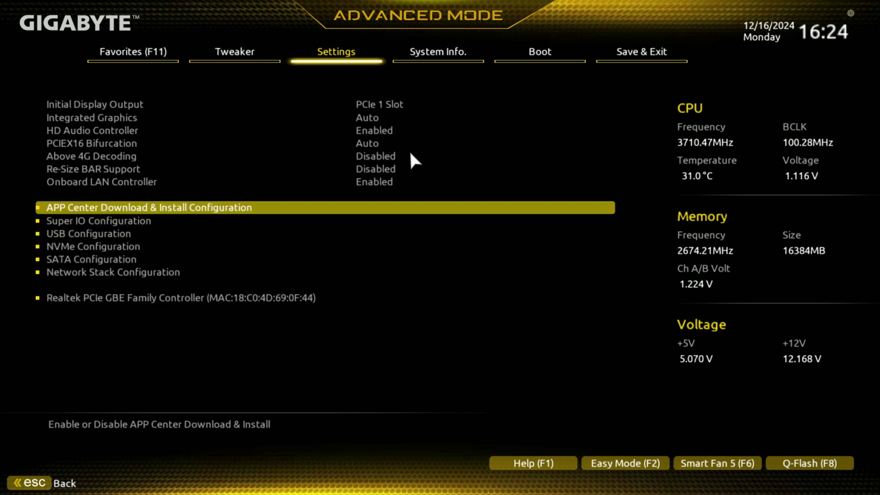
key(Down)
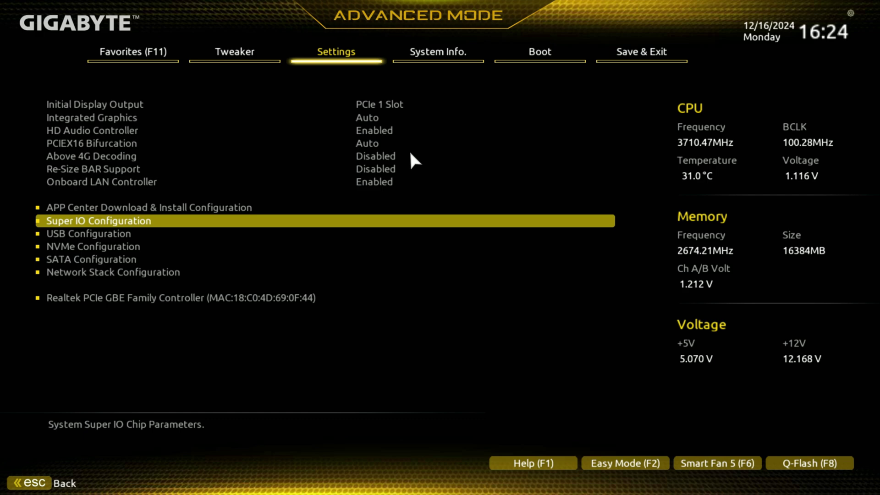
key(Return)
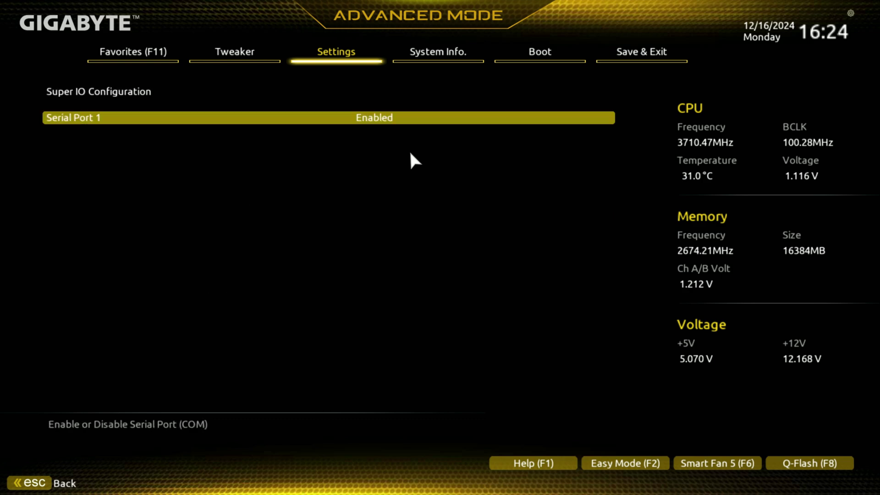
key(Escape)
Step: Browse the USB Configuration settings down to Port 60/64 Emulation, then leave them
key(Down)
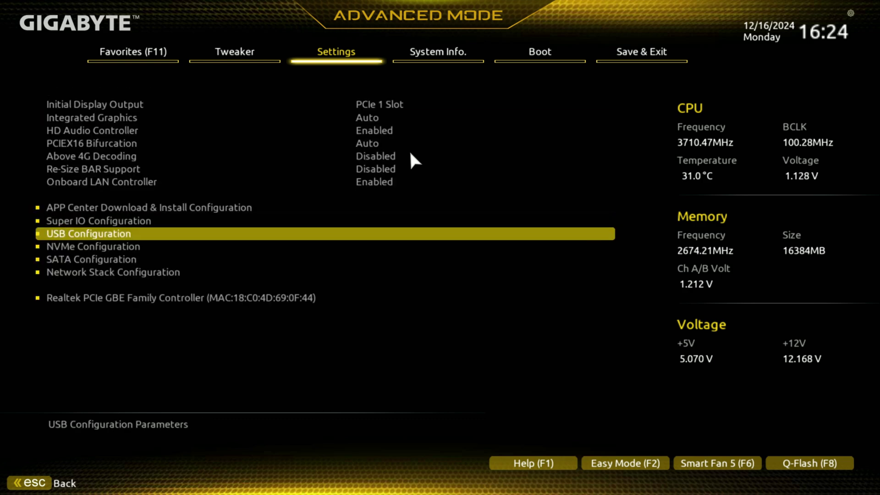
key(Return)
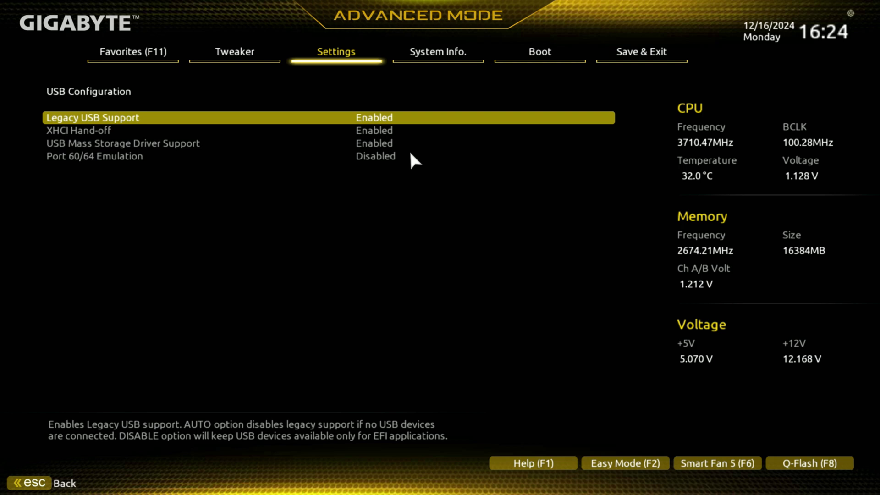
key(Down)
key(Down)
key(Down)
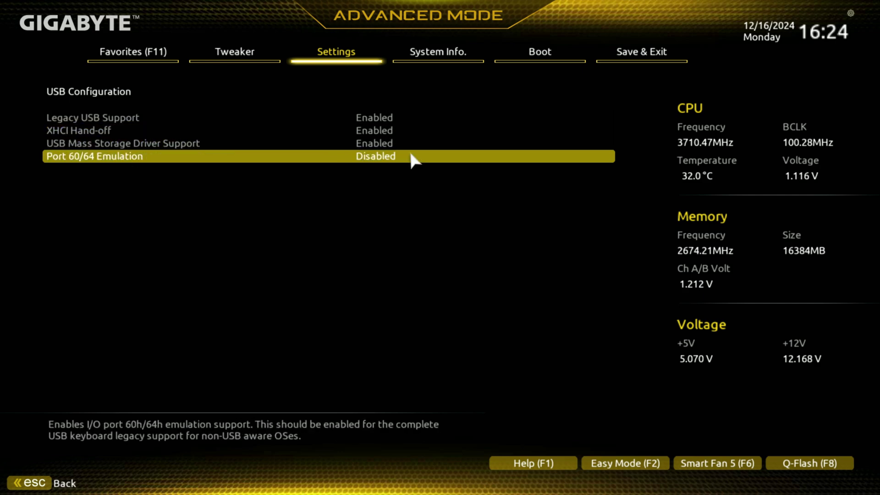
key(Escape)
Step: View the Samsung SSD 990 EVO Plus 2TB details and self-test options under NVMe Configuration
key(Down)
key(Return)
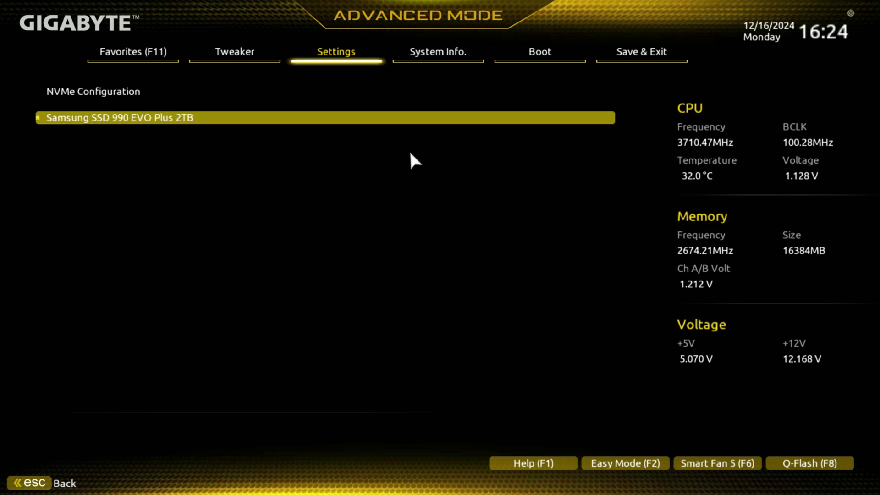
key(Return)
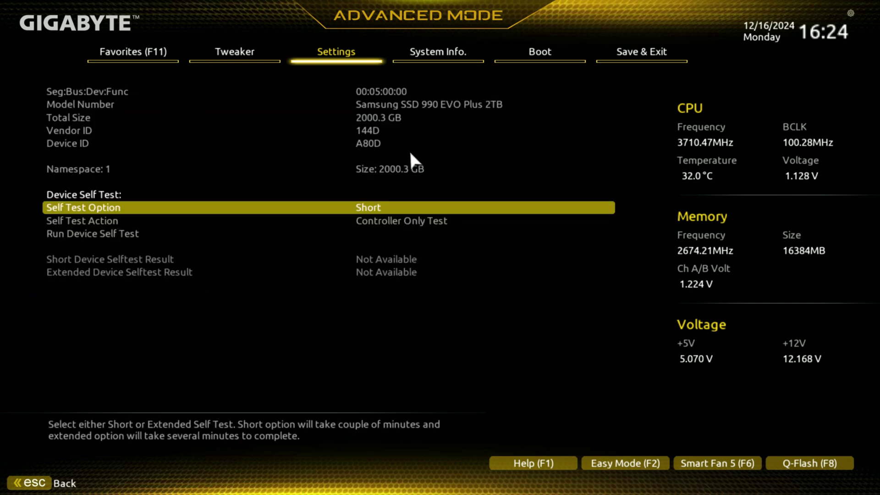
key(Down)
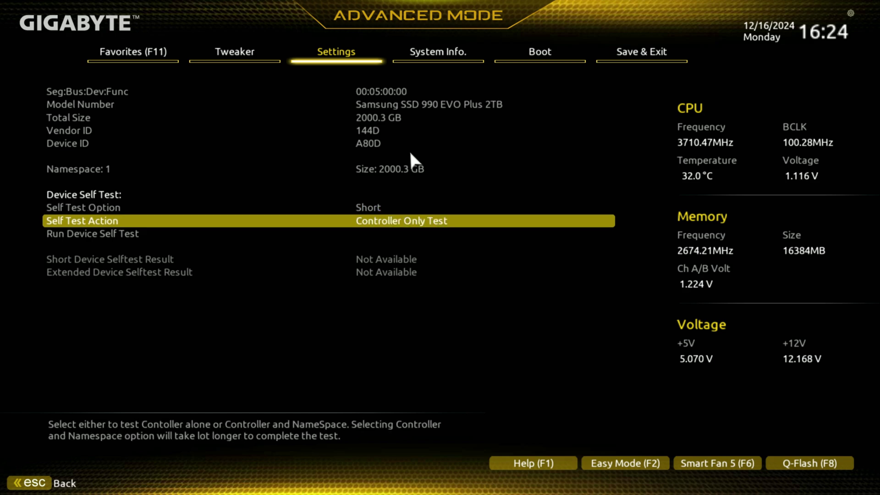
key(Down)
key(Down)
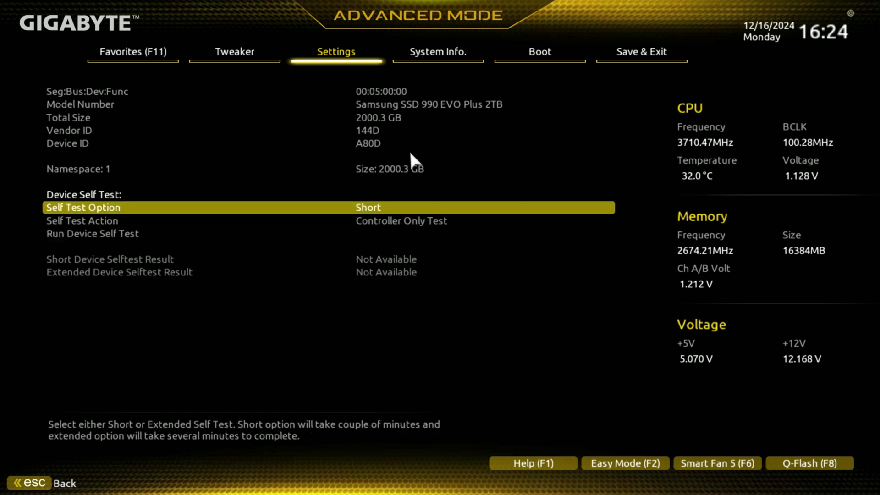
key(Escape)
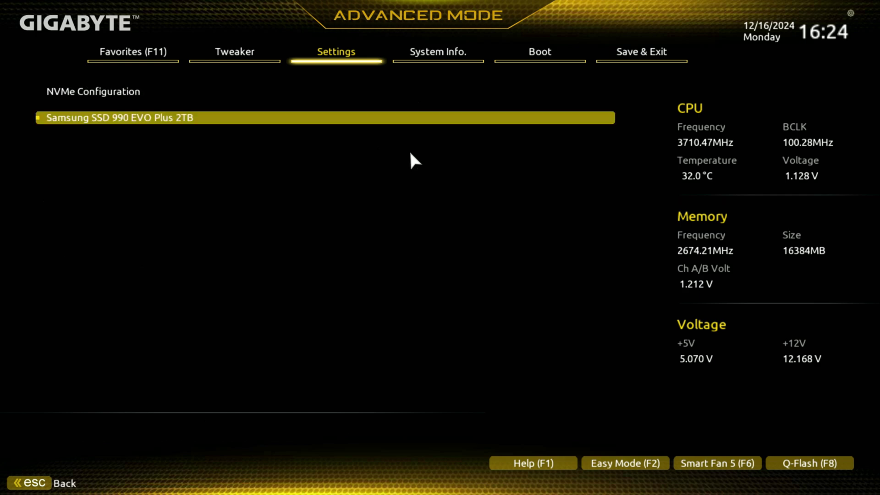
key(Escape)
Step: Review SATA Configuration and Network Stack Configuration, keeping Network Stack Disabled
key(Down)
key(Return)
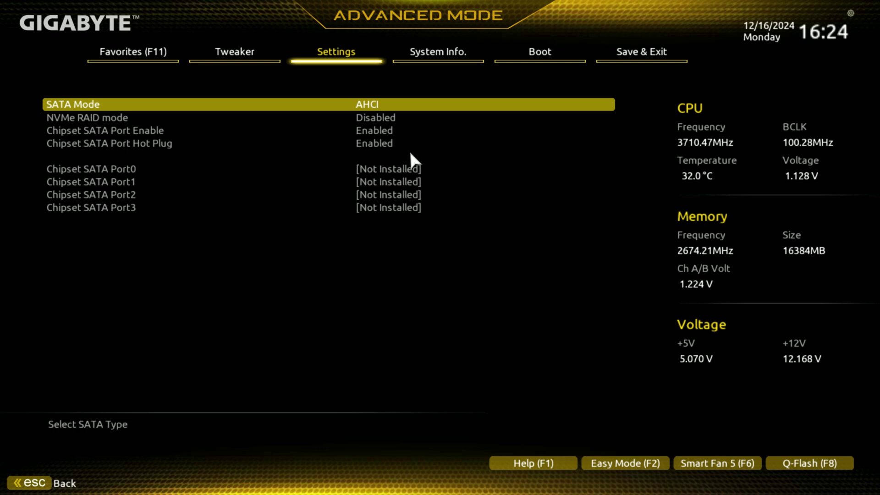
key(Escape)
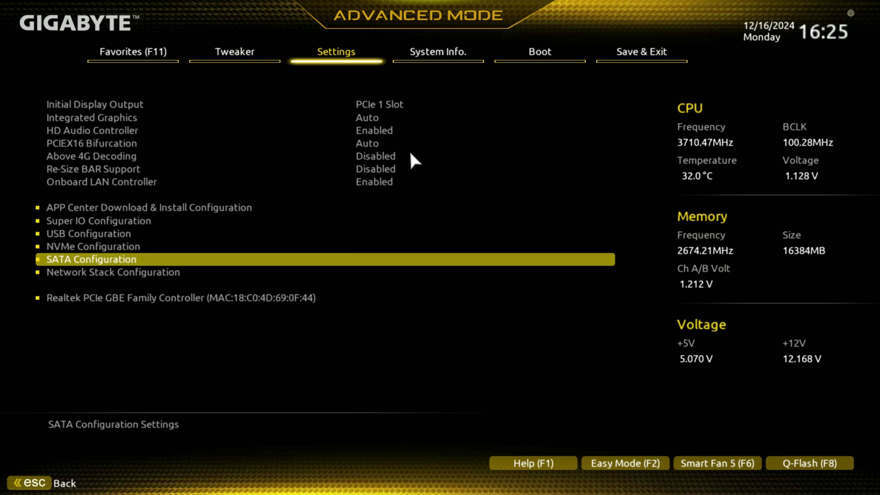
key(Down)
key(Return)
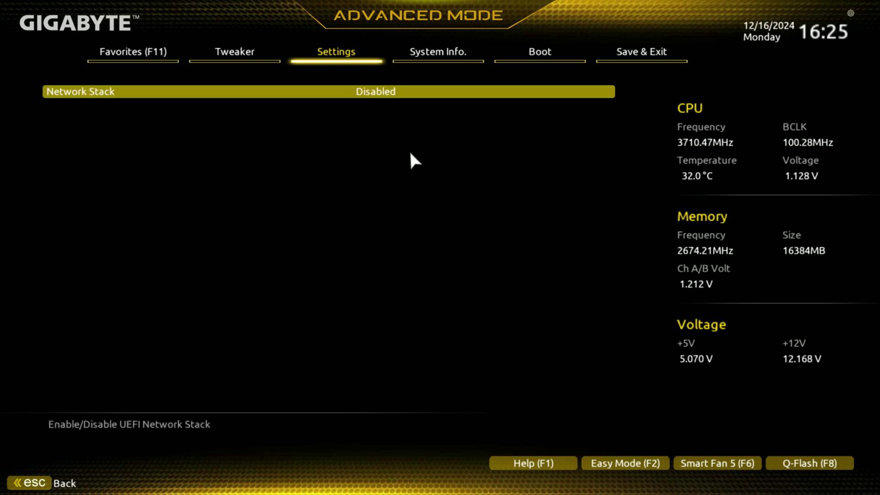
key(Return)
key(Escape)
key(Escape)
Step: View the Realtek PCIe GBE controller info, then return to the top-level Settings list at Miscellaneous
key(Down)
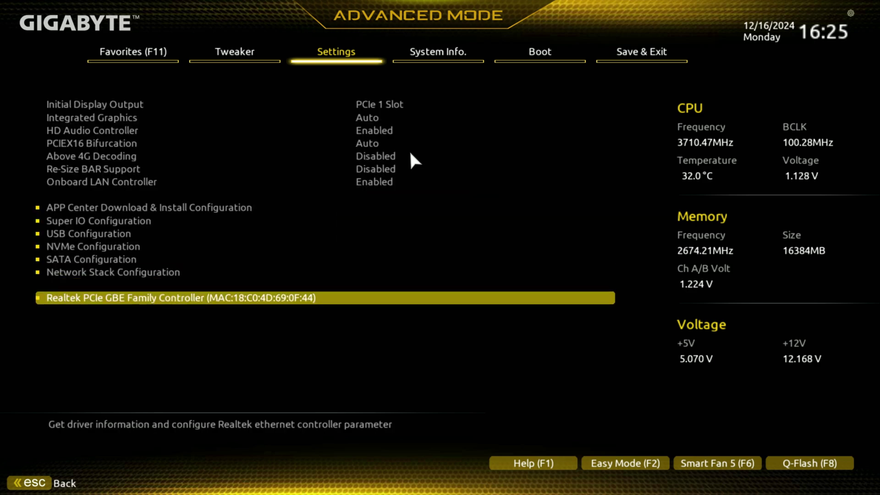
key(Return)
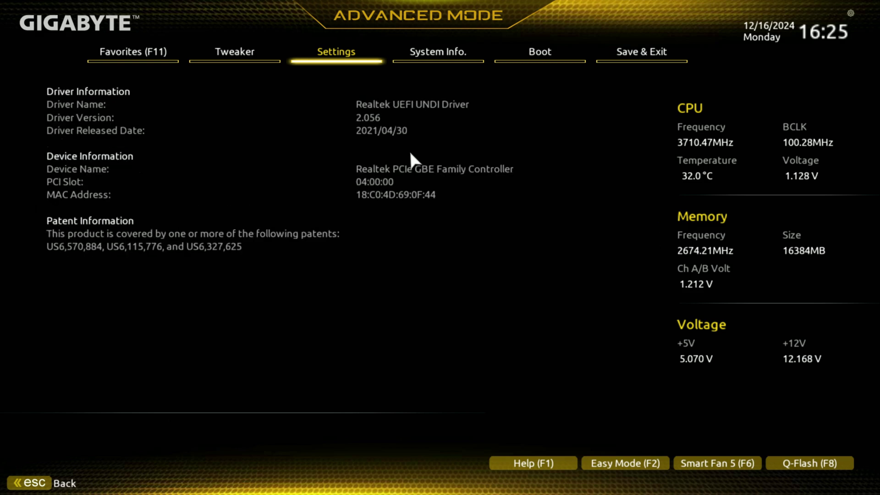
key(Escape)
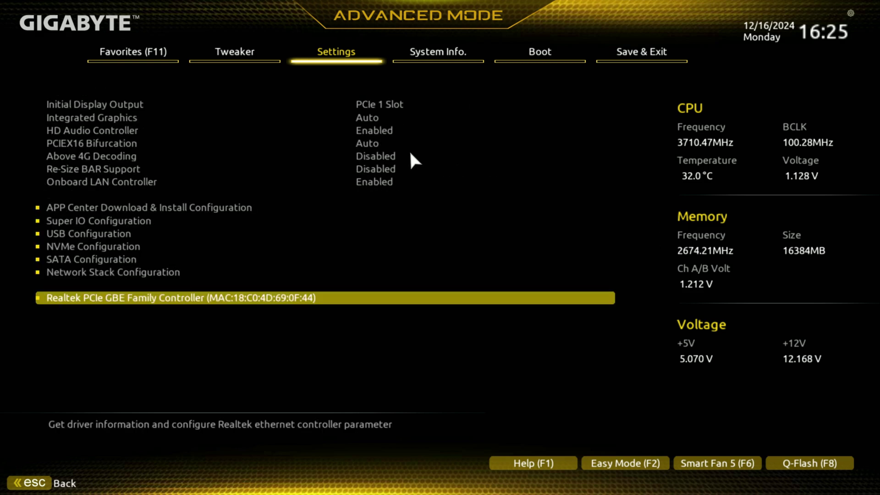
key(Right)
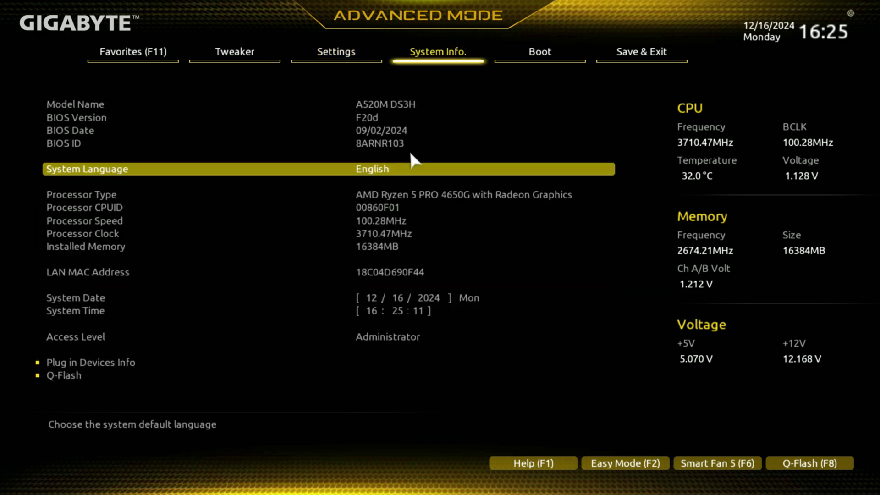
key(Left)
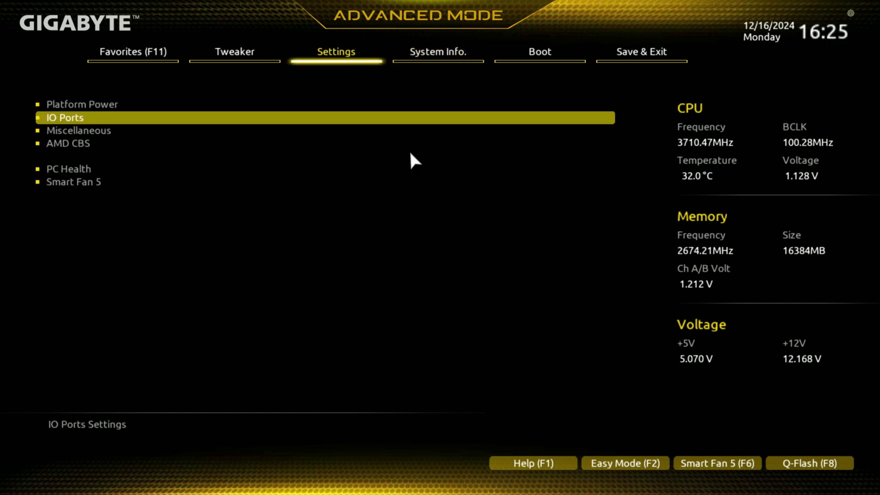
key(Return)
key(Escape)
key(Down)
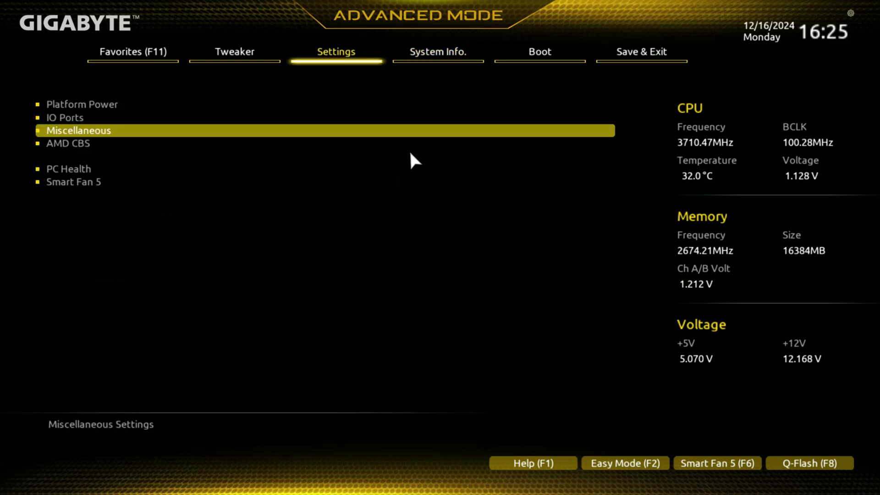
key(Return)
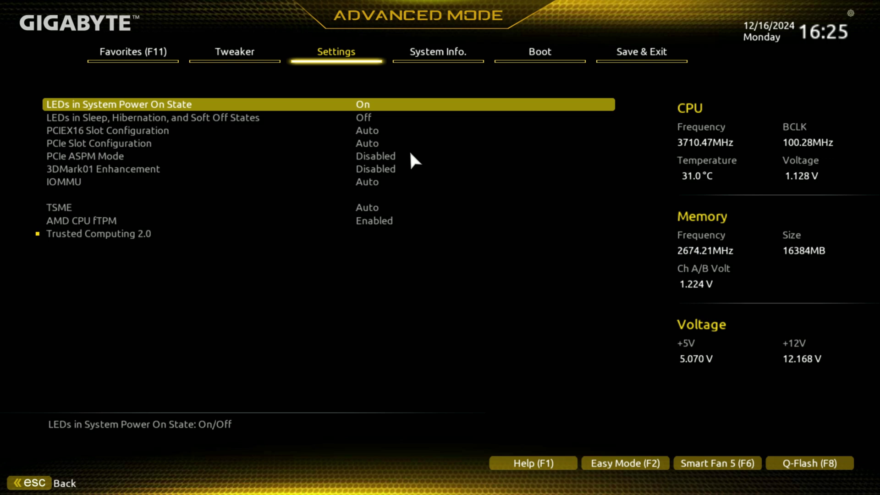
key(Down)
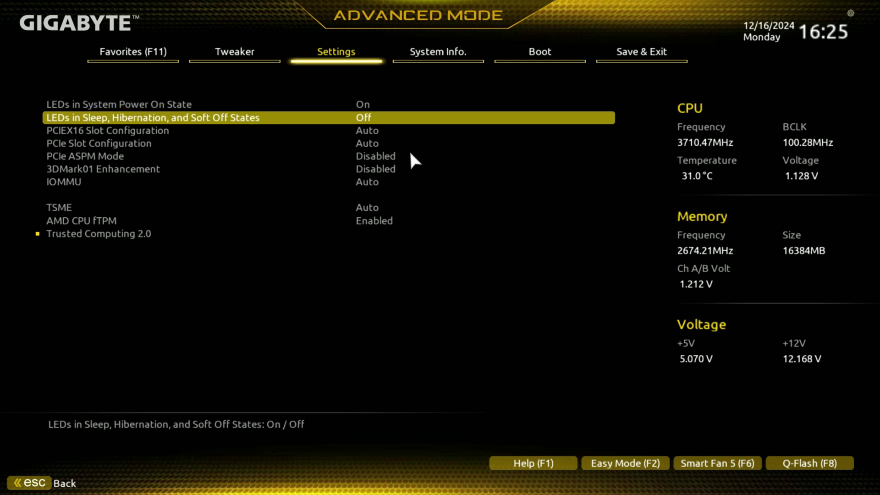
key(Down)
key(Down)
key(Down)
key(Down)
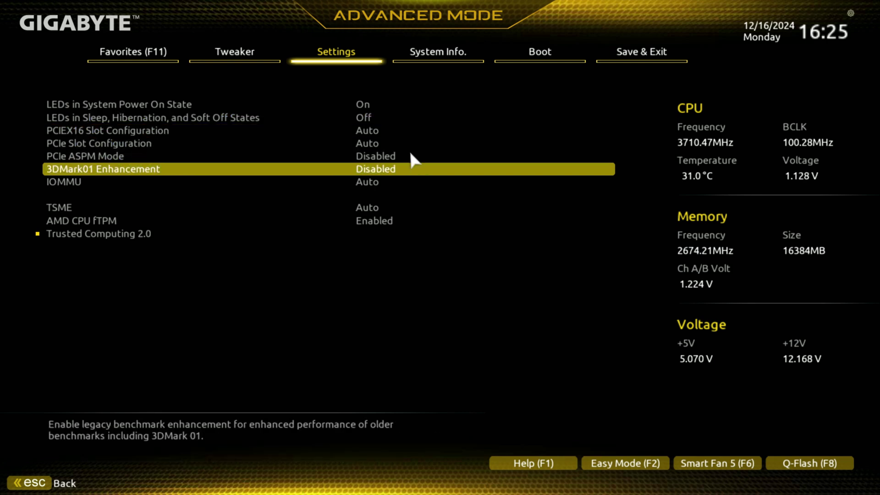
key(Down)
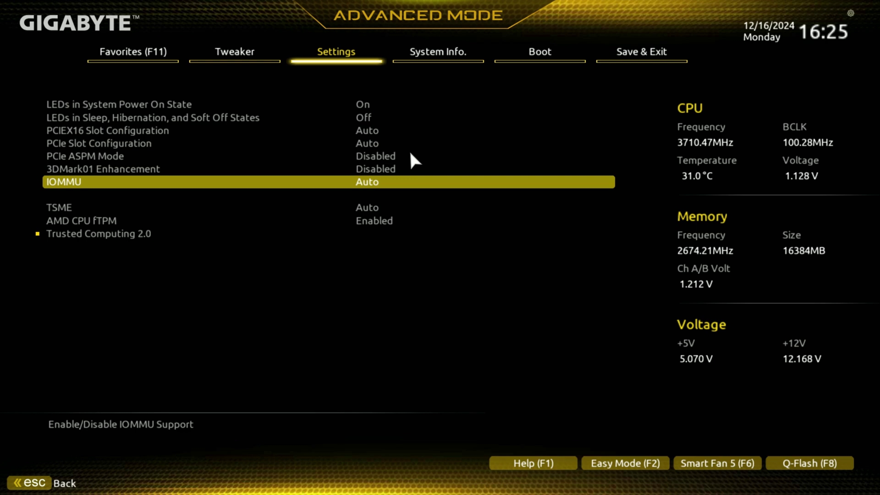
key(Up)
key(Up)
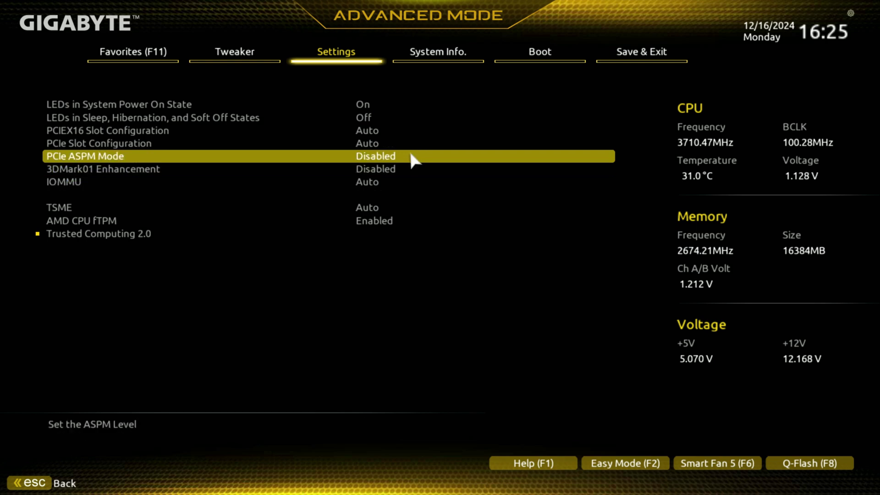
key(Down)
key(Down)
key(Down)
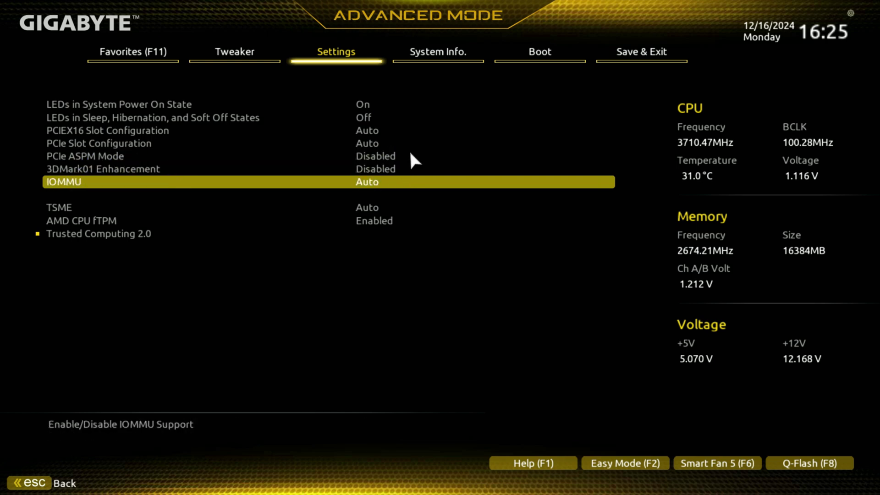
key(Down)
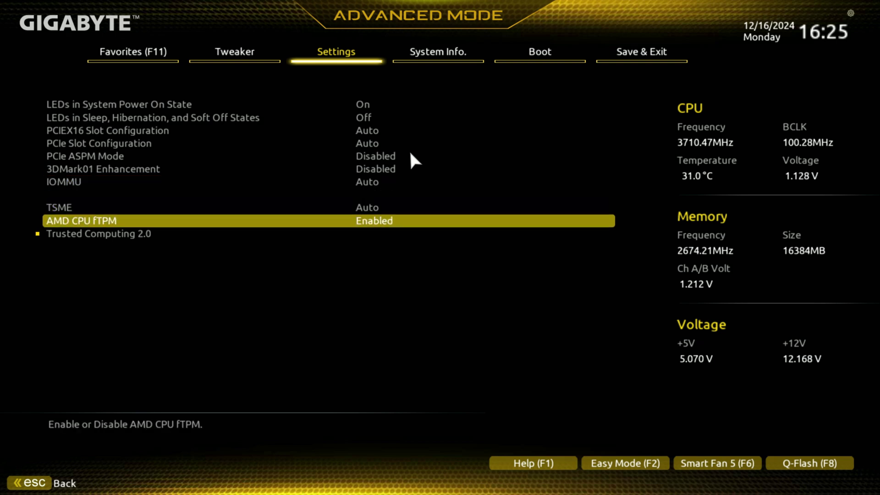
key(Up)
key(Down)
key(Down)
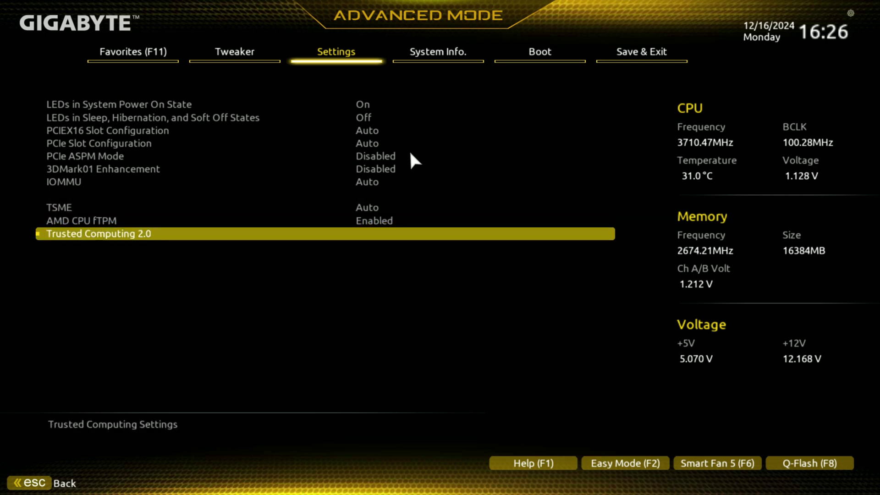
Step: Review the Trusted Computing 2.0 TPM options, then back out to Settings and select AMD CBS
key(Return)
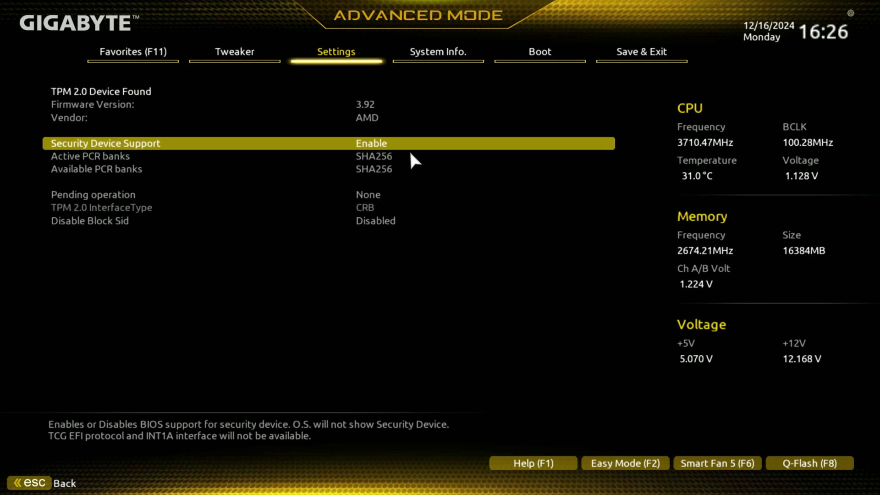
key(Down)
key(Down)
key(Down)
key(Escape)
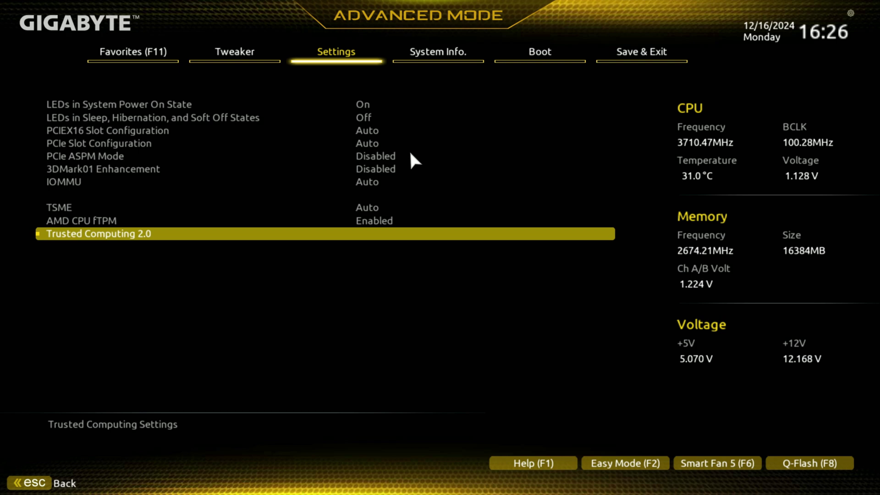
key(Escape)
key(Down)
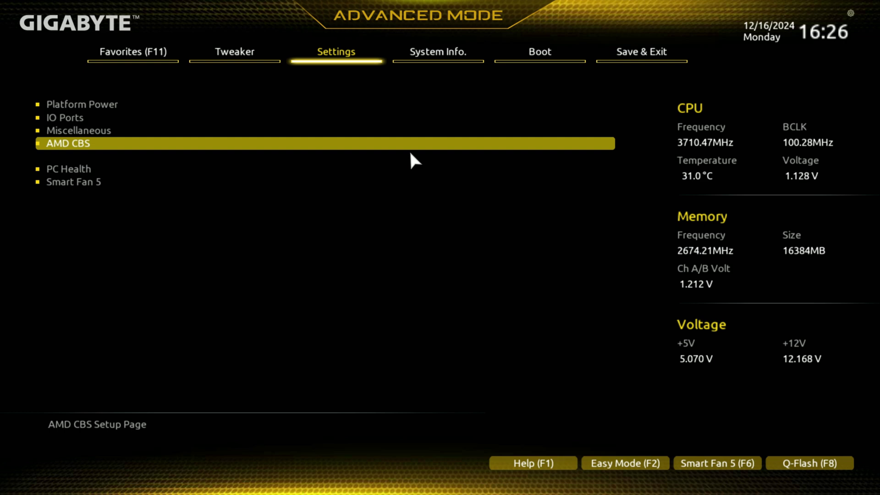
Step: Enter AMD CBS and look through the XFR Enhancement and Custom Core Pstates pages
key(Return)
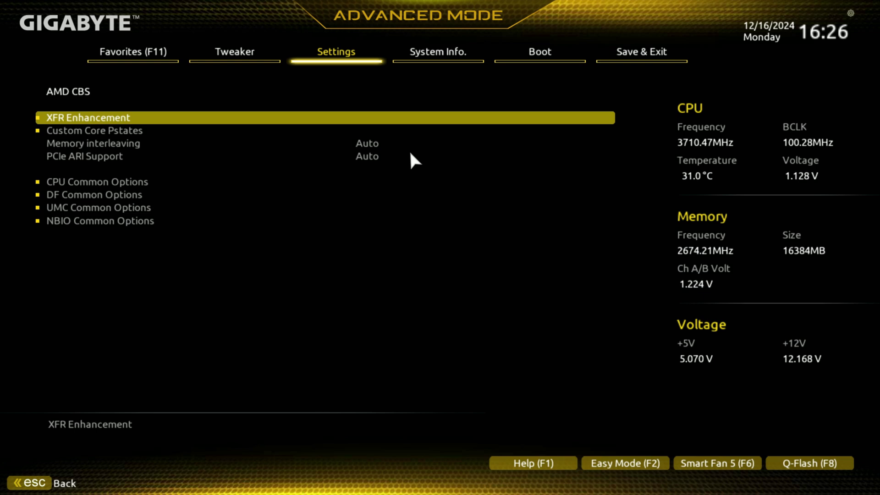
key(Return)
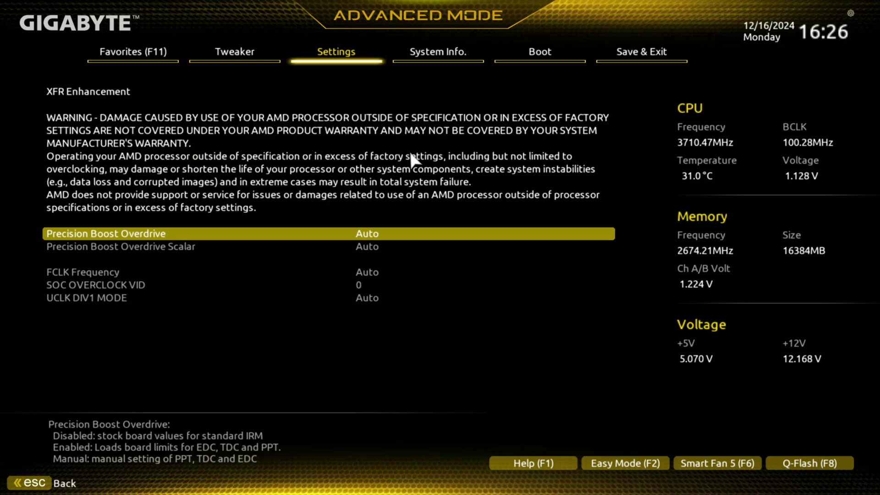
key(Escape)
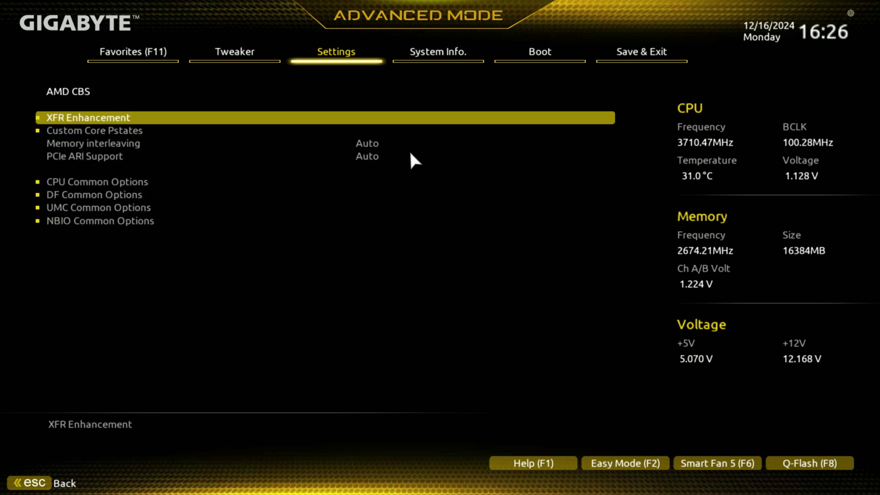
key(Down)
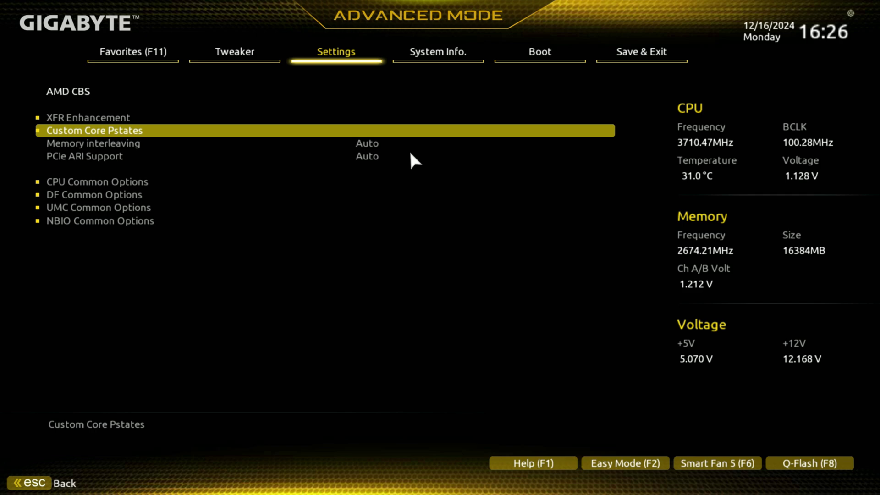
key(Return)
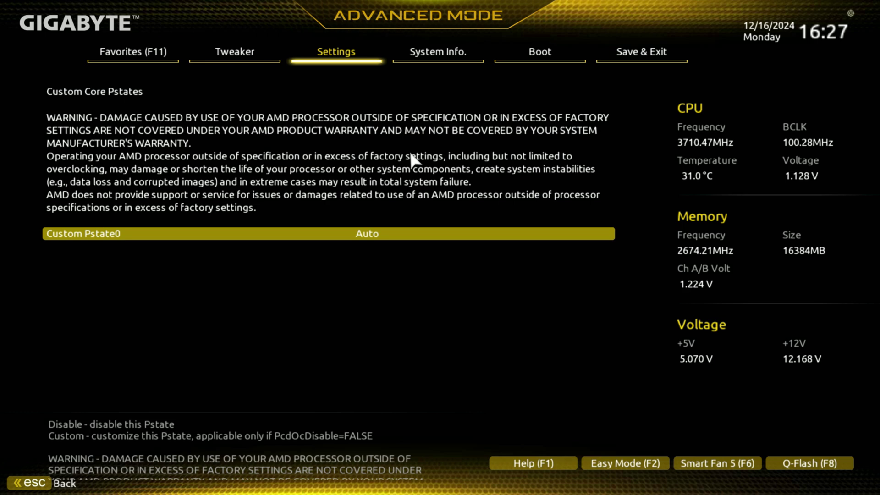
key(Escape)
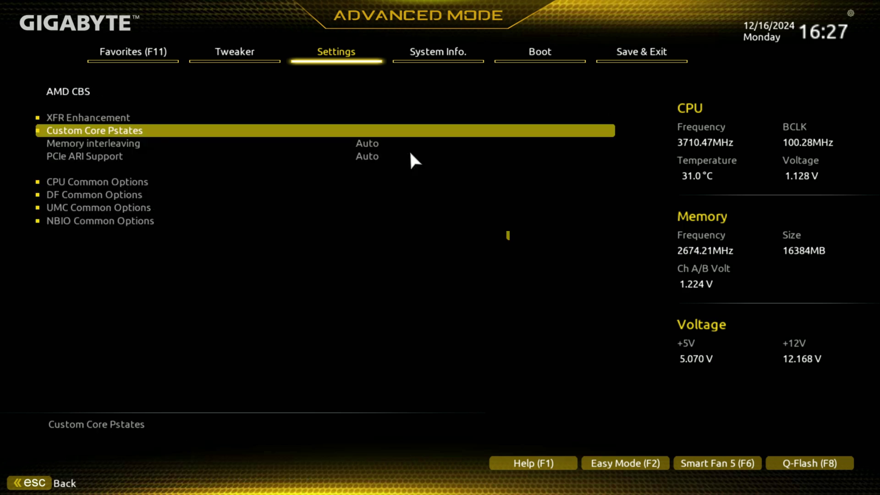
Step: Leave Memory interleaving at Auto and open CPU Common Options
key(Down)
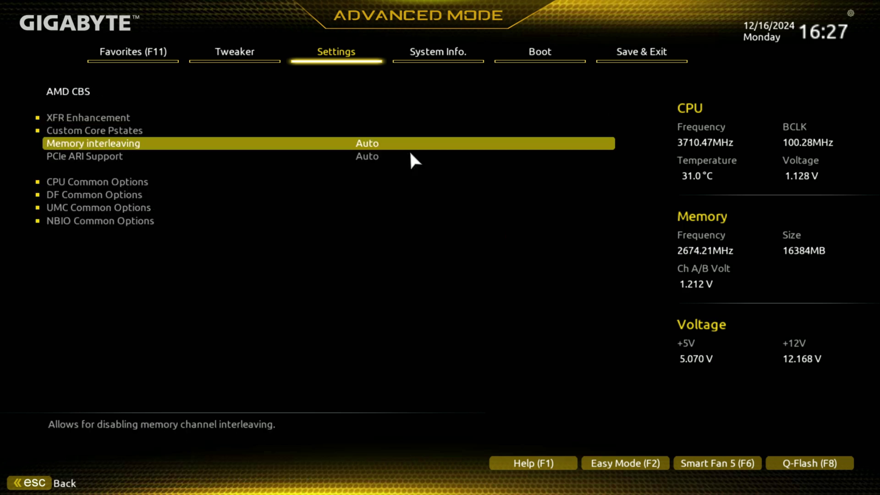
key(Return)
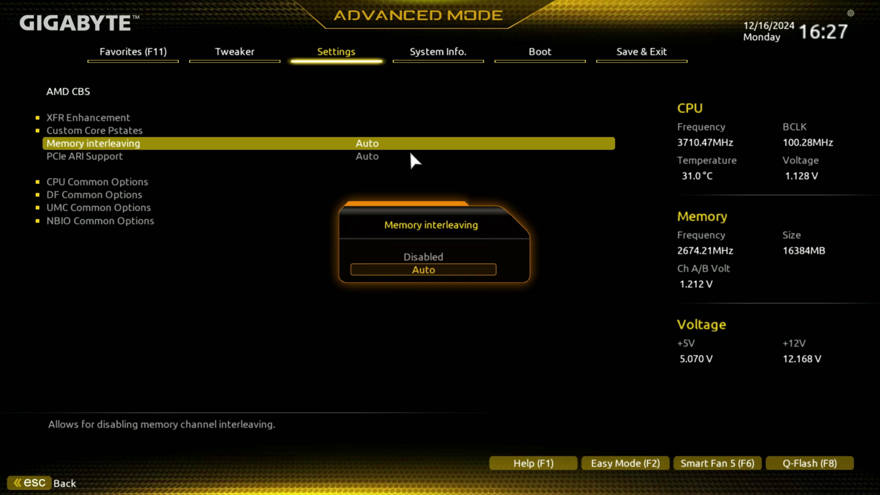
key(Escape)
key(Down)
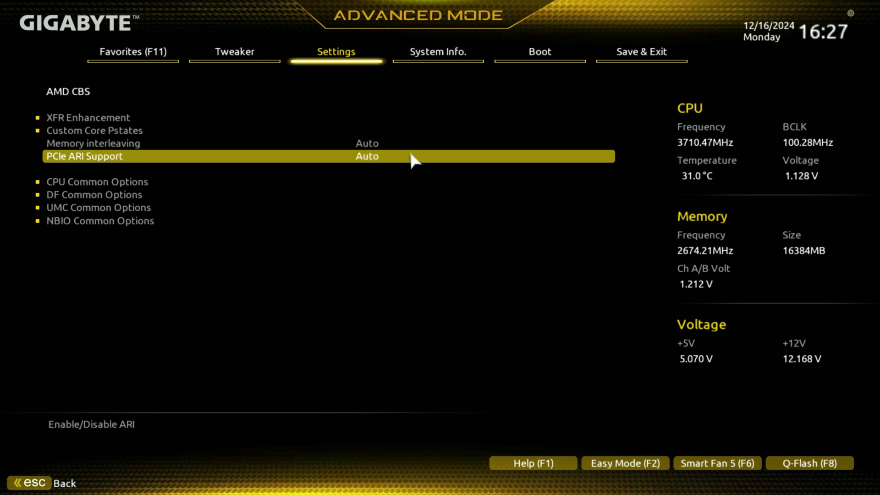
key(Down)
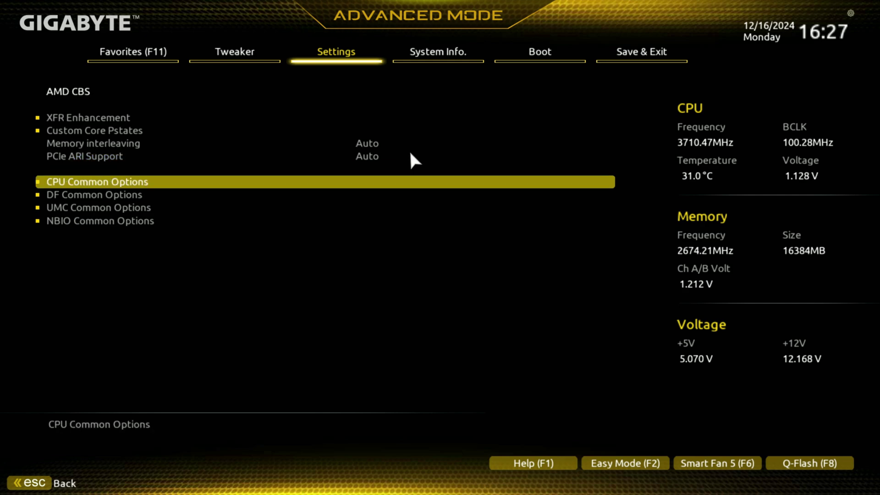
key(Return)
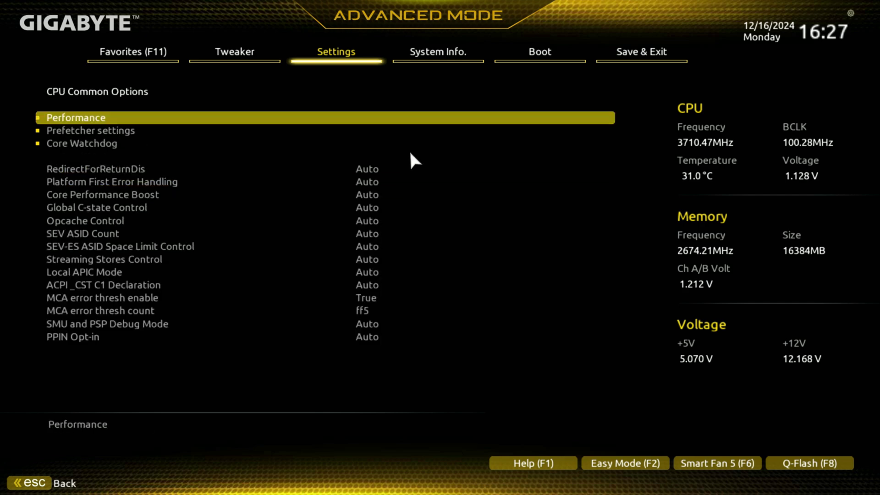
Step: Look through the Performance, Prefetcher settings and Core Watchdog submenus of CPU Common Options
key(Return)
key(Escape)
key(Down)
key(Return)
key(Escape)
key(Down)
key(Return)
key(Escape)
Step: Leave ACPI _CST C1 Declaration at Auto and enter DF Common Options
key(Down)
key(Down)
key(Down)
key(Down)
key(Down)
key(Down)
key(Down)
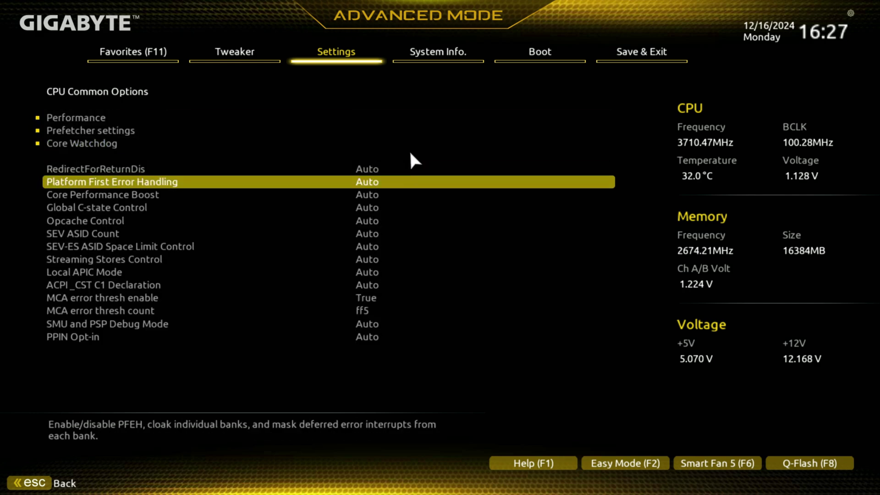
key(Down)
key(Down)
key(Down)
key(Down)
key(Down)
key(Down)
key(Down)
key(Down)
key(Down)
key(Down)
key(Down)
key(Down)
key(Down)
key(Down)
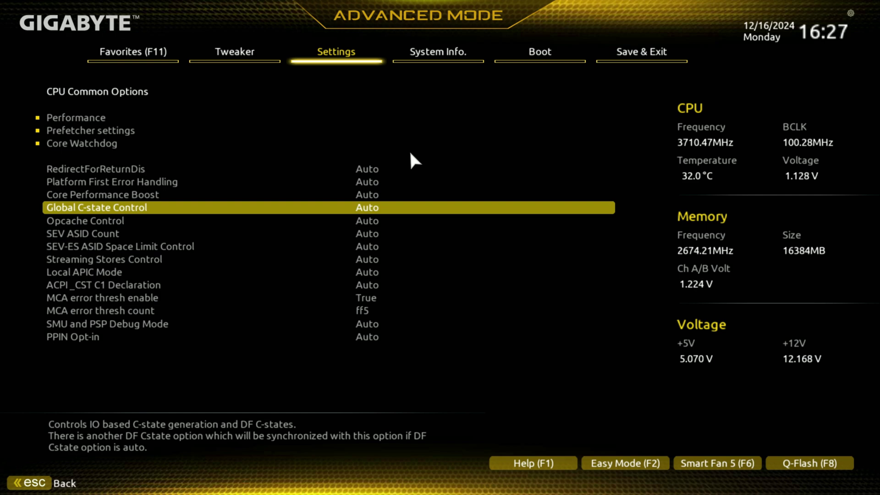
key(Down)
key(Down)
key(Down)
key(Down)
key(Down)
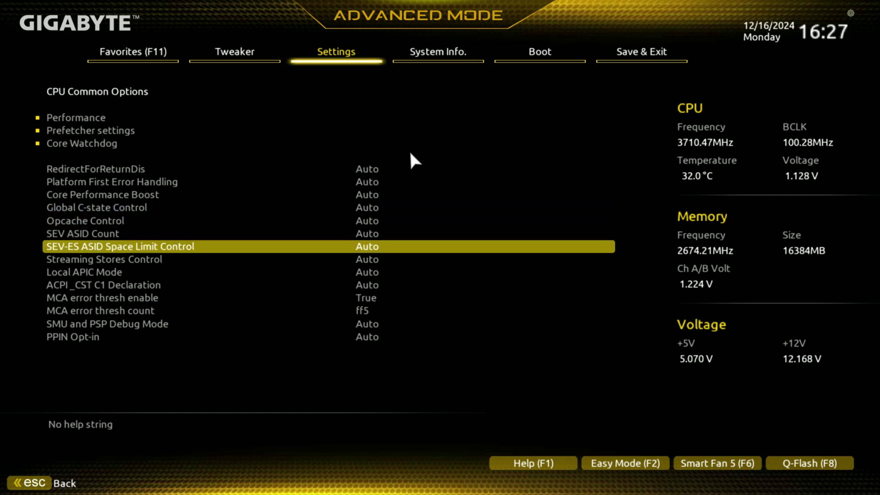
key(Down)
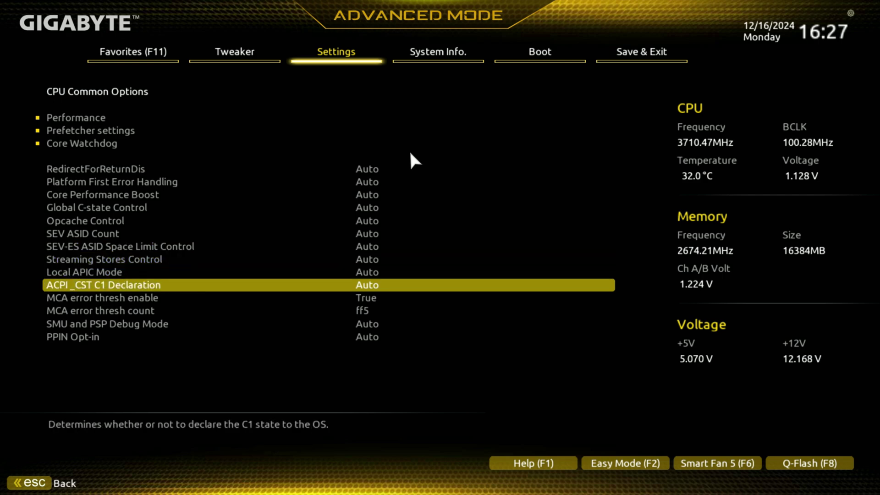
key(Return)
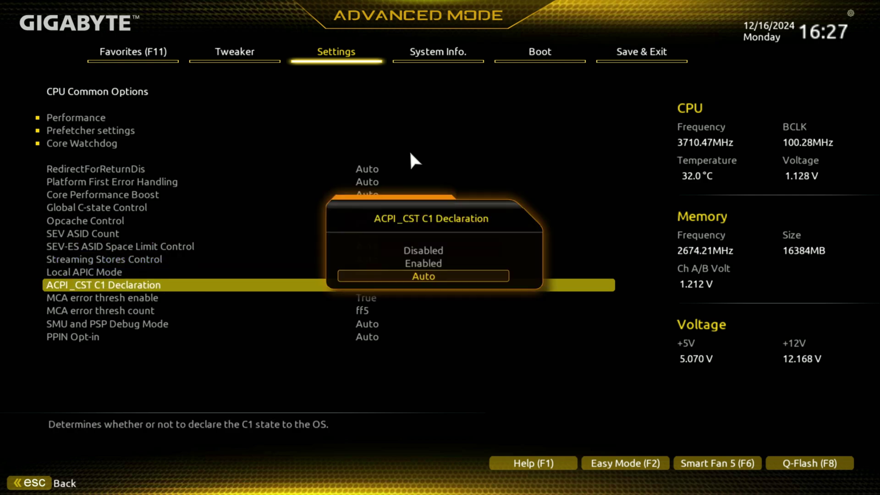
key(Escape)
key(Escape)
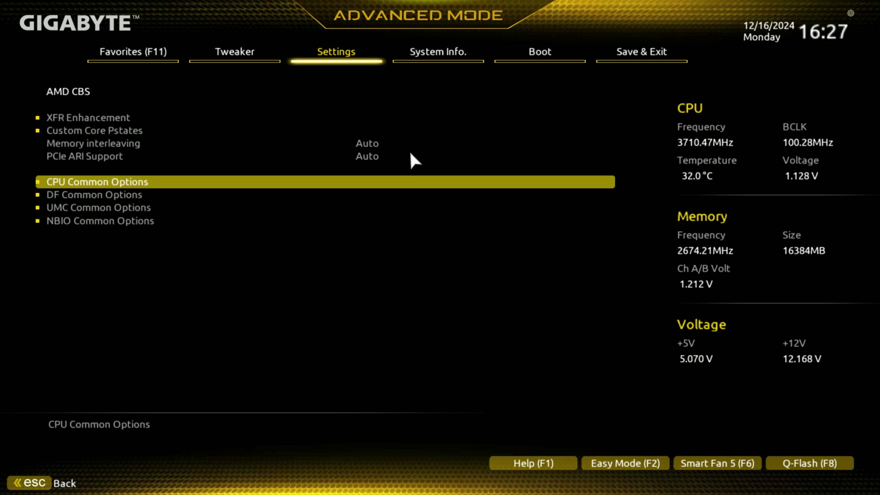
key(Down)
key(Return)
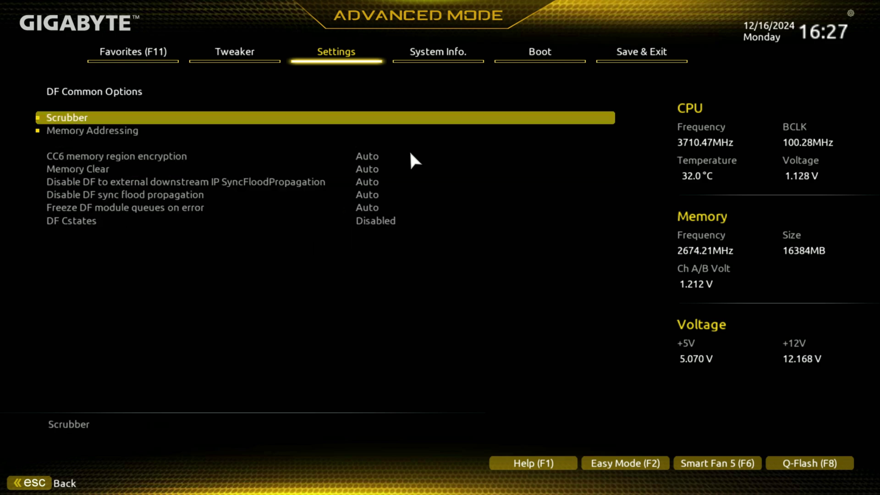
Step: View the Scrubber and Memory Addressing options without changes
key(Down)
key(Up)
key(Return)
key(Escape)
key(Down)
key(Return)
key(Escape)
key(Escape)
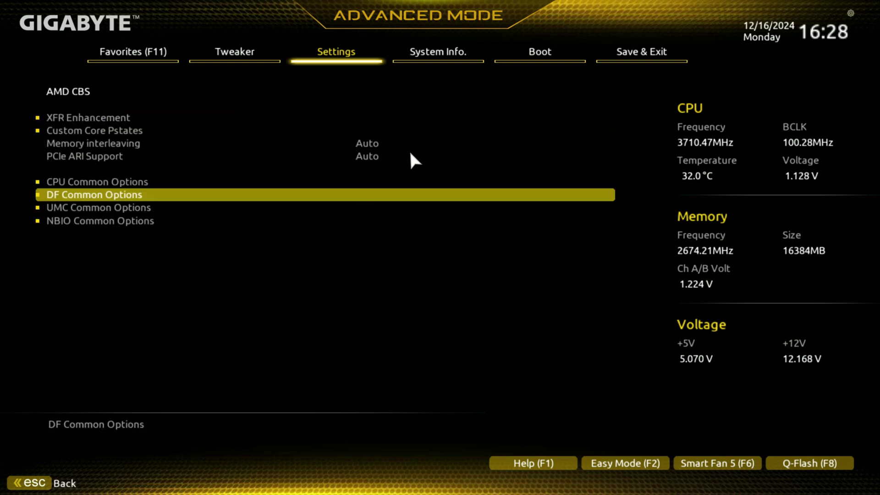
Step: Enter UMC Common Options, glance at DDR4 Common Options and DRAM Memory Mapping, then reopen DDR4
key(Down)
key(Return)
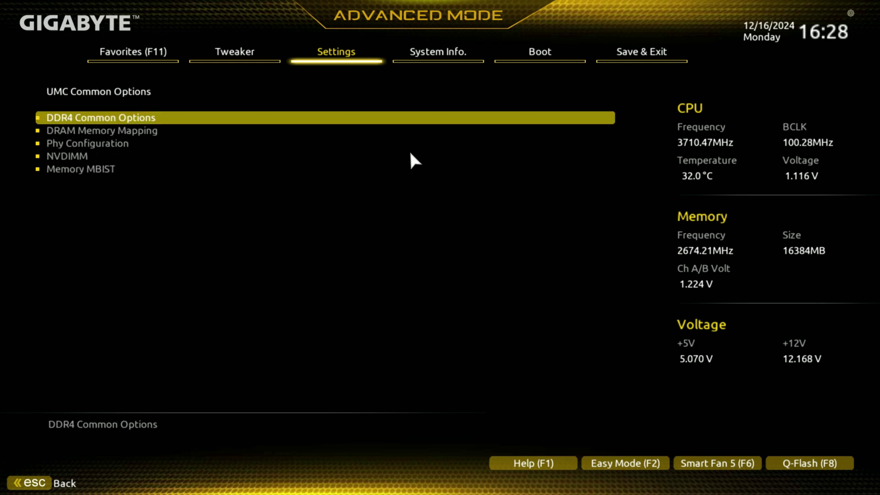
key(Return)
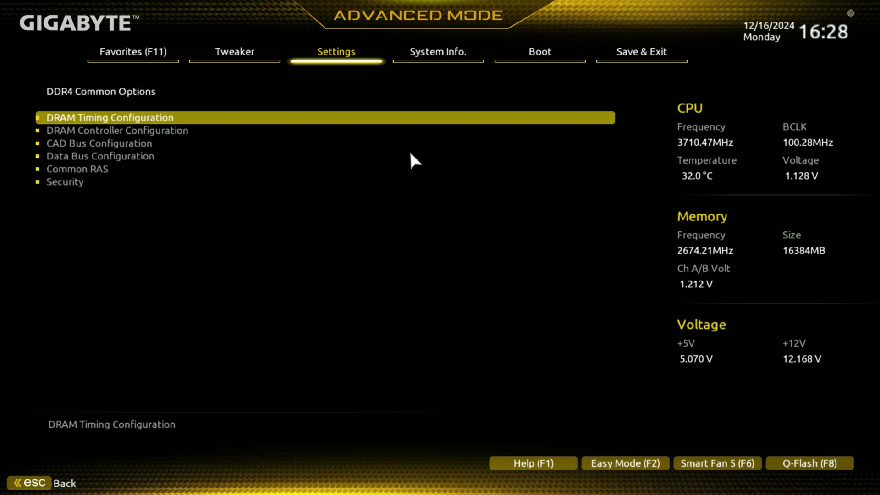
key(Escape)
key(Down)
key(Return)
key(Escape)
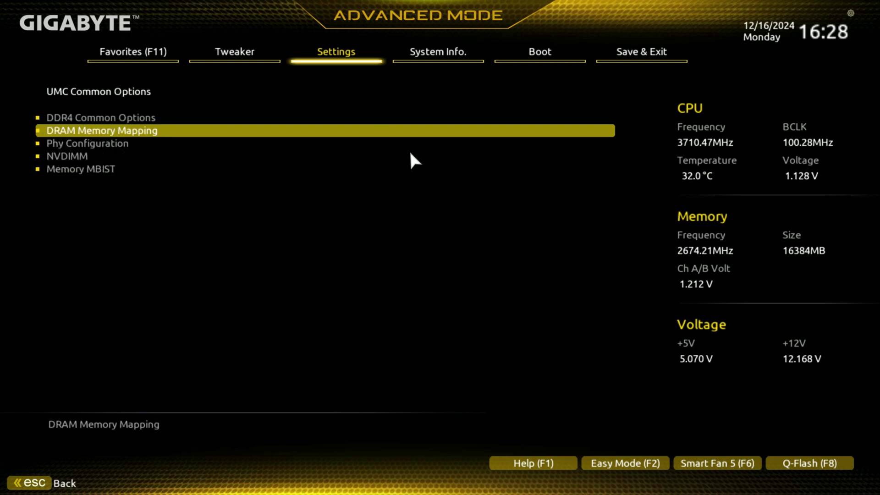
key(Up)
key(Return)
Step: Review DRAM timings, keeping Memory Clock Speed 1333MHz and Tcl 10h Clk
key(Down)
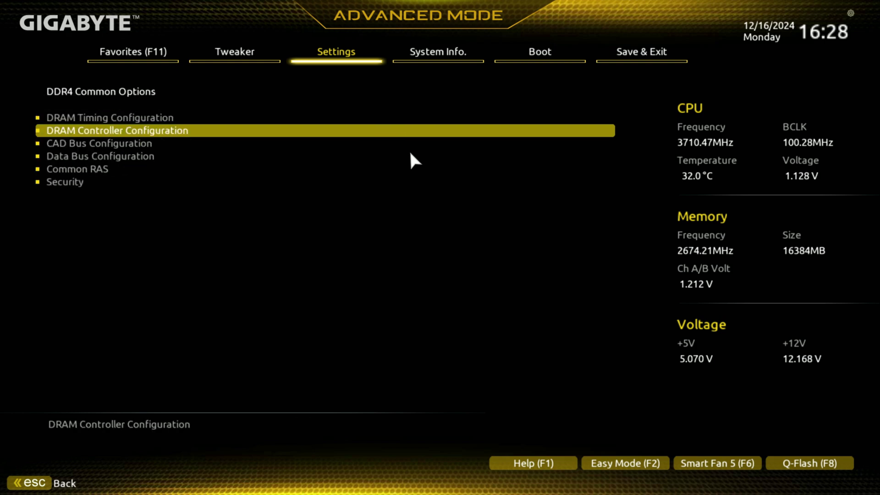
key(Up)
key(Return)
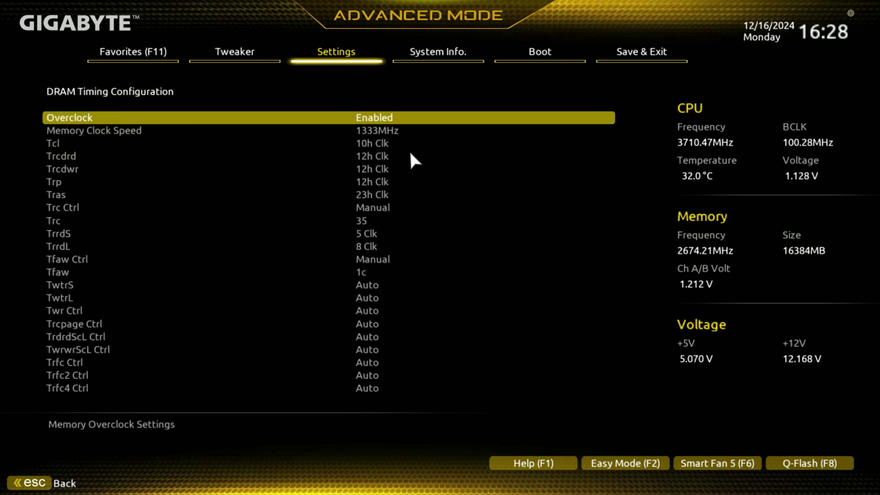
key(Down)
key(Down)
key(Up)
key(Return)
key(Escape)
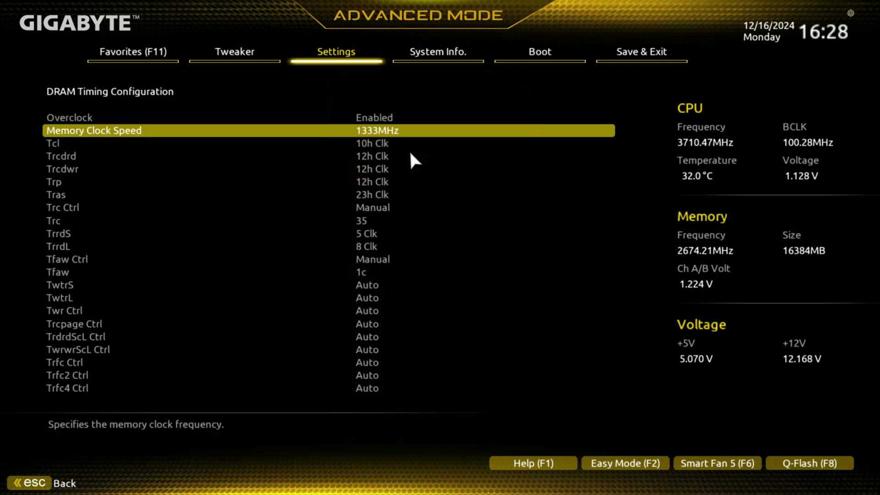
key(Down)
key(Return)
key(Escape)
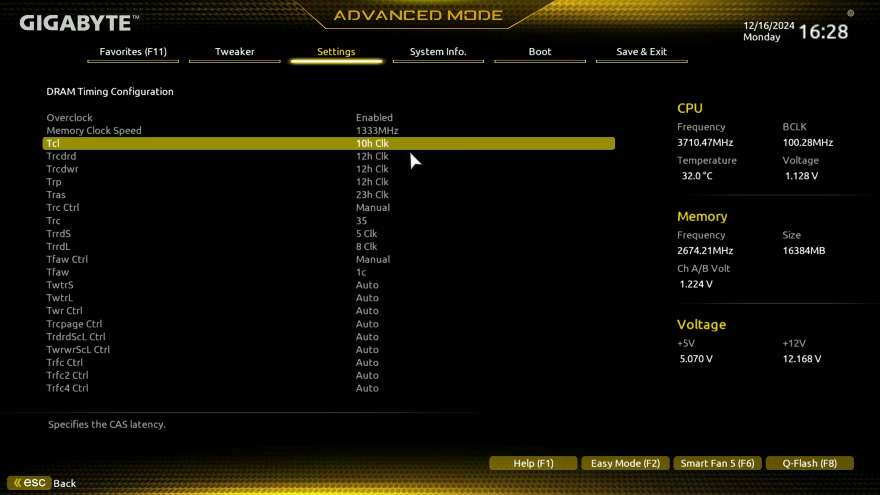
key(Down)
key(Down)
key(Down)
key(Down)
key(Down)
key(Down)
key(Down)
key(Down)
key(Down)
key(Down)
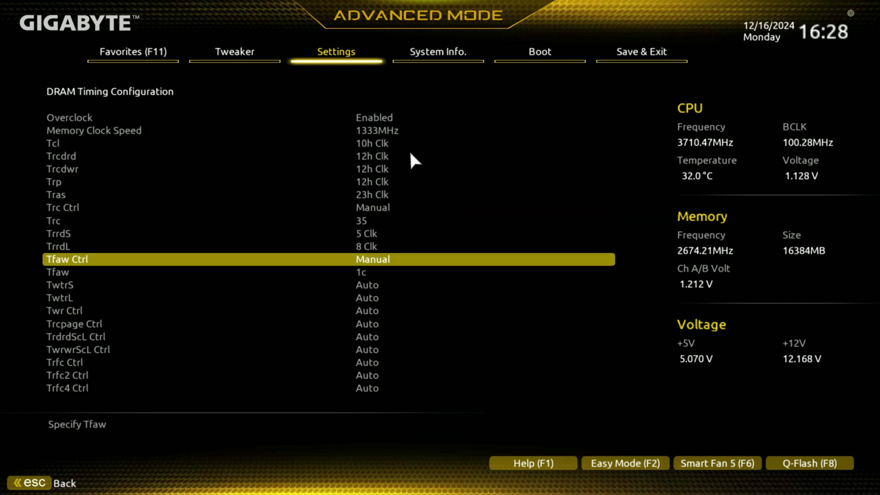
key(Down)
key(Down)
key(Down)
key(Down)
key(Down)
key(Down)
key(Down)
key(Down)
key(Down)
key(Down)
key(Down)
key(Down)
key(Down)
key(Down)
key(Down)
key(Down)
key(Down)
key(Down)
key(Down)
key(Down)
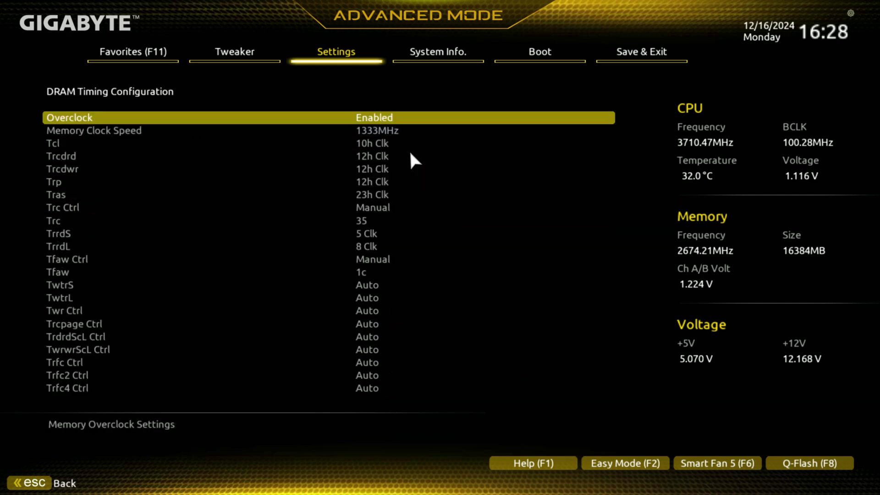
key(Down)
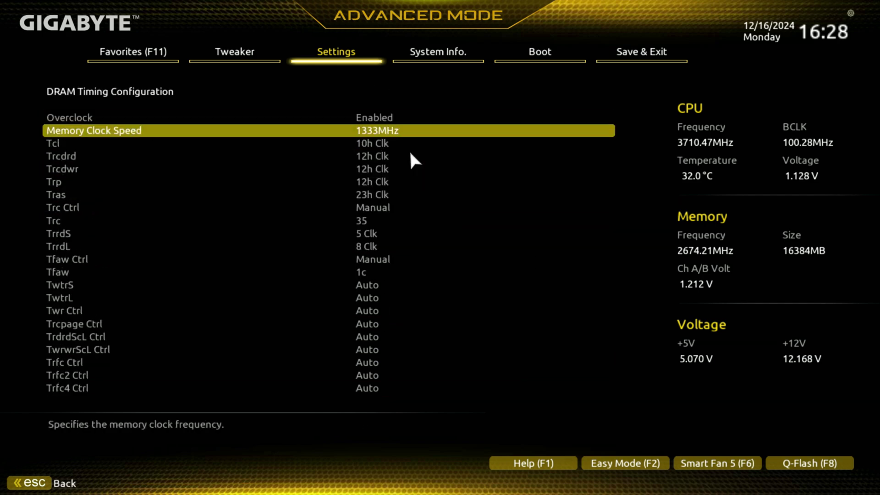
key(Escape)
Step: Browse DRAM Controller, CAD Bus, Data Bus and Common RAS settings unchanged
key(Down)
key(Return)
key(Return)
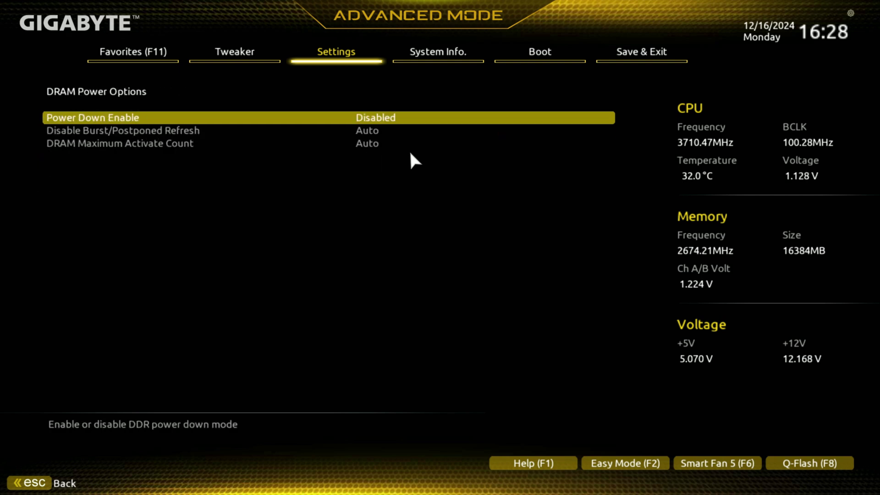
key(Escape)
key(Escape)
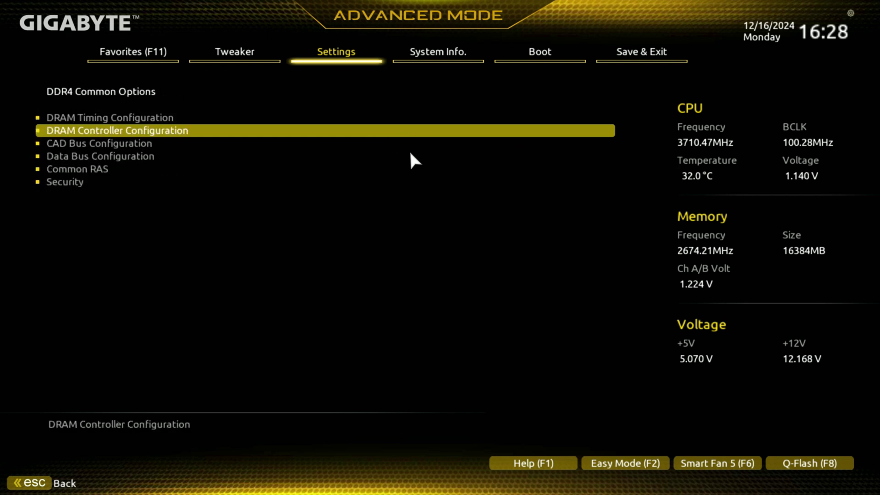
key(Down)
key(Return)
key(Escape)
key(Down)
key(Return)
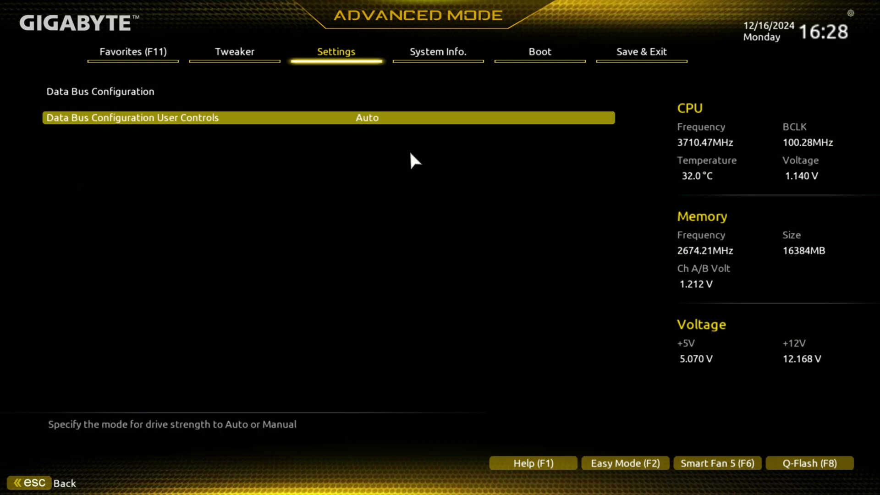
key(Escape)
key(Down)
key(Return)
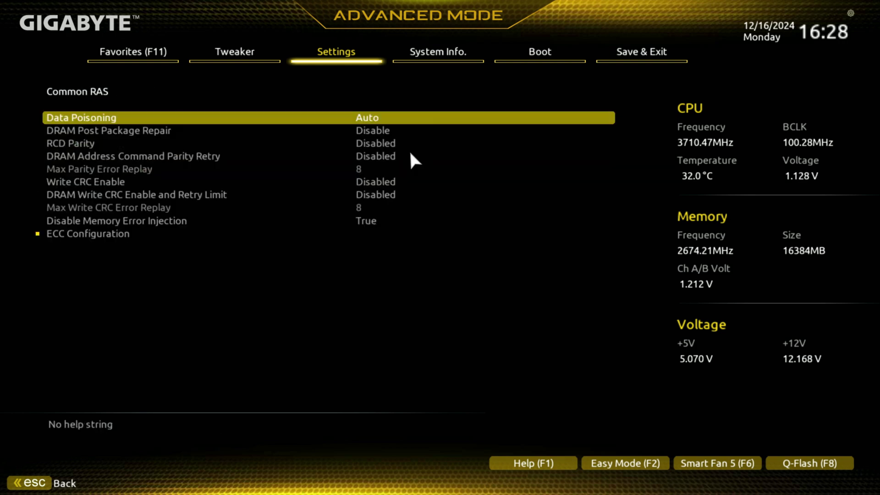
key(Escape)
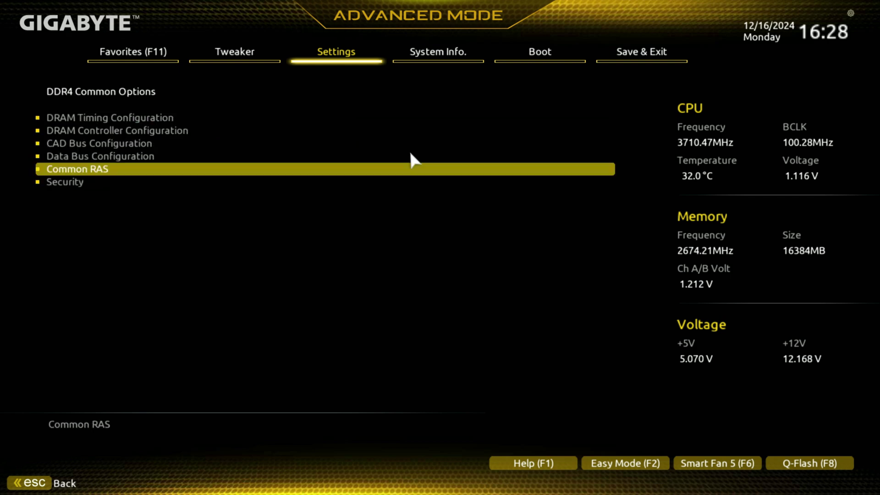
Step: View Security and DRAM Memory Mapping, keeping Chipselect Interleaving and address hashing Auto
key(Down)
key(Return)
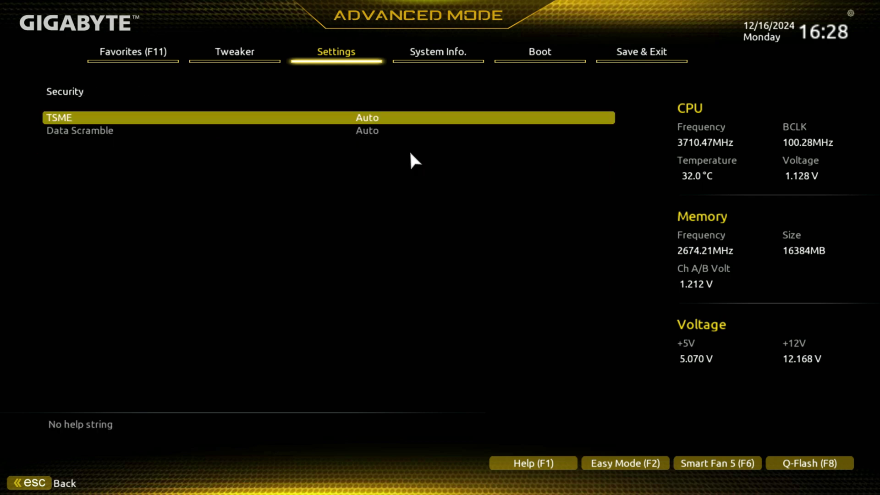
key(Escape)
key(Escape)
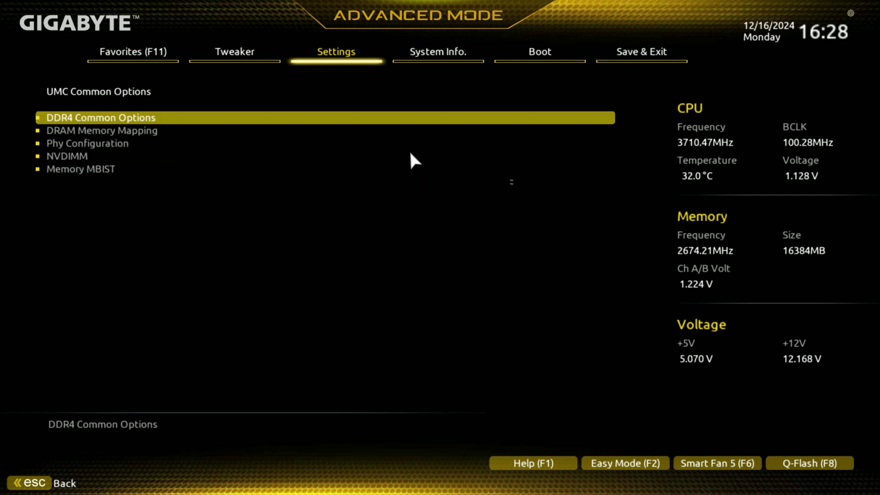
key(Down)
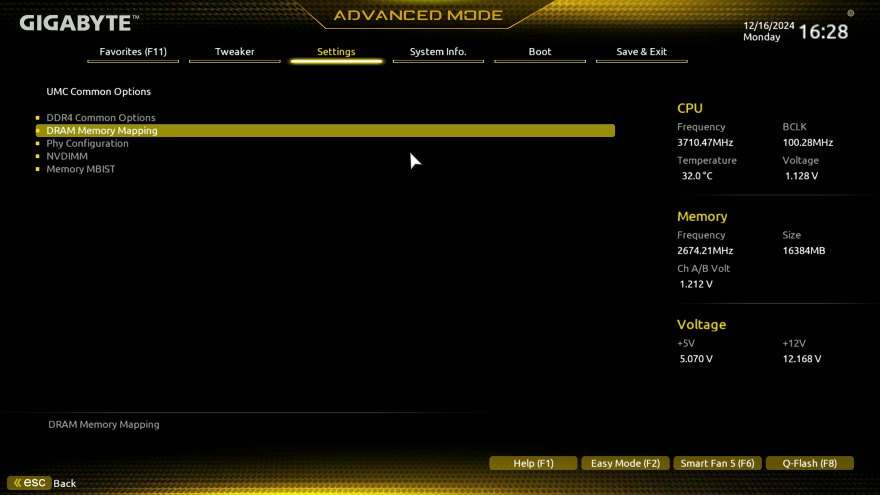
key(Return)
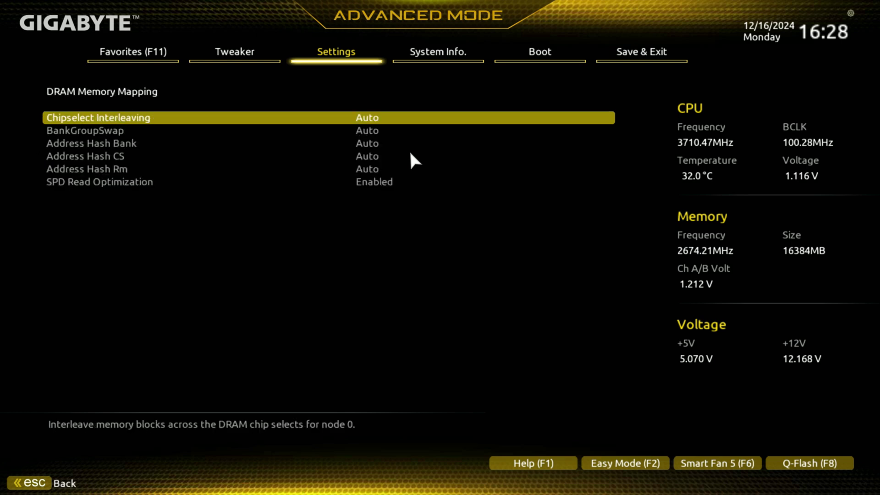
key(Escape)
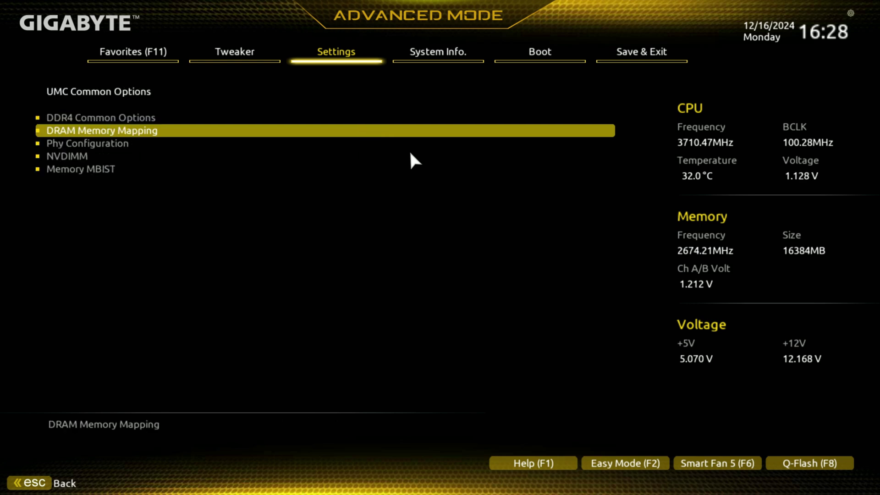
Step: Check the Phy Configuration and NVDIMM pages, then return to AMD CBS
key(Return)
key(Escape)
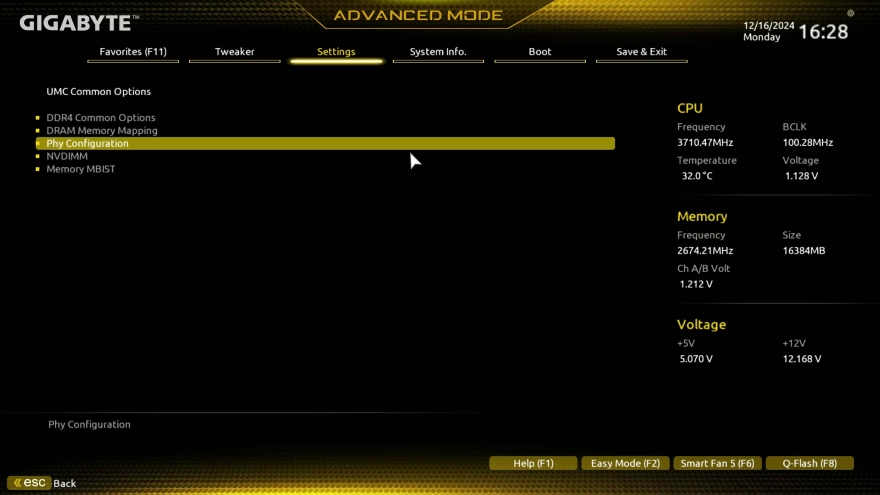
key(Down)
key(Return)
key(Escape)
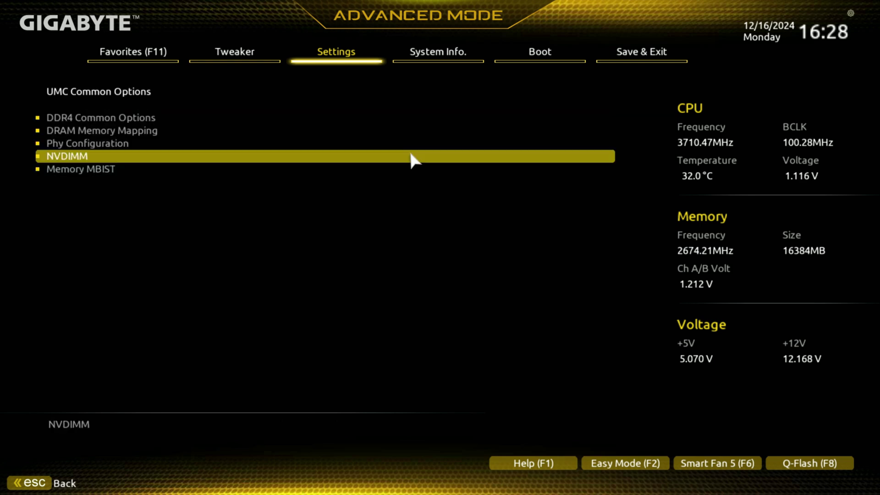
key(Down)
key(Escape)
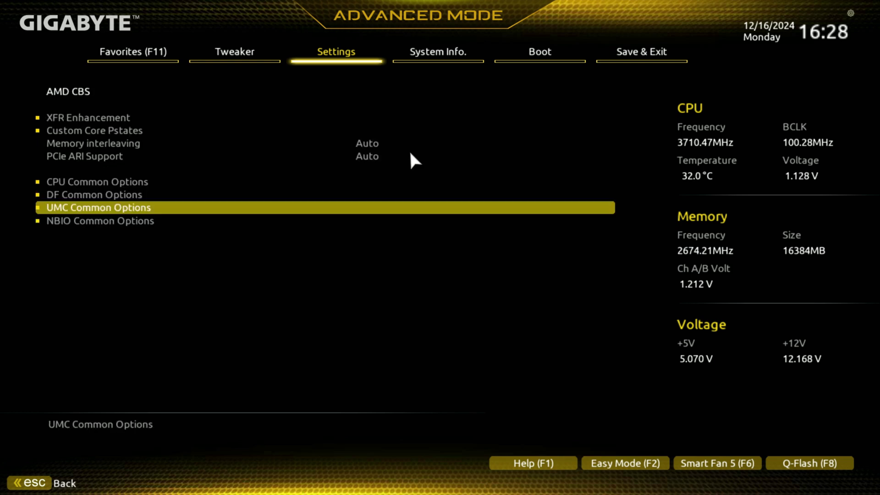
Step: Enter GFX Configuration under NBIO Common Options and view the iGPU Configuration choices
key(Down)
key(Return)
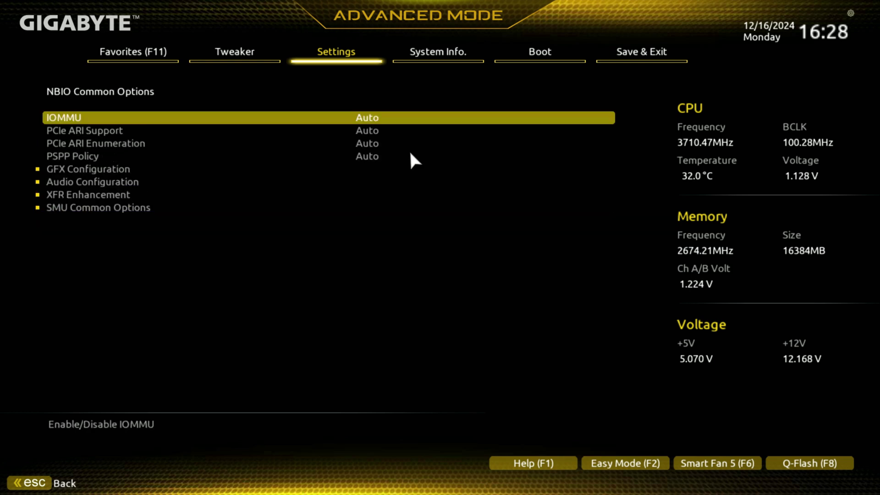
key(Down)
key(Down)
key(Down)
key(Down)
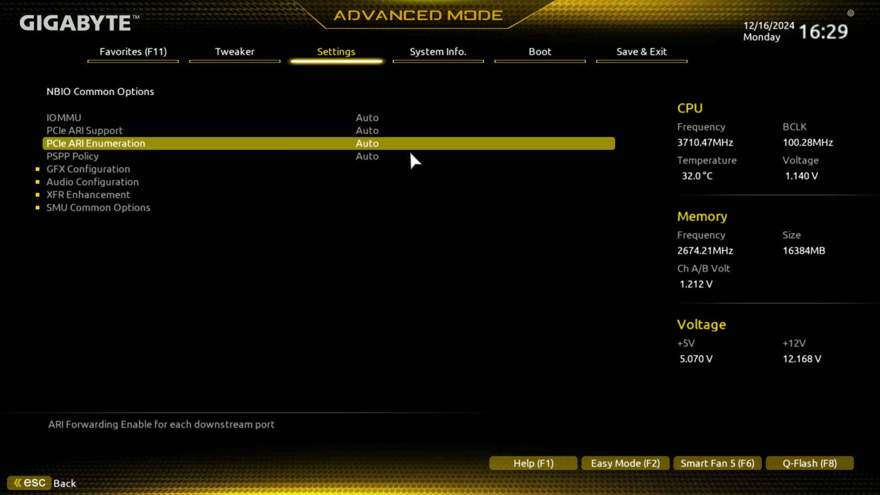
key(Return)
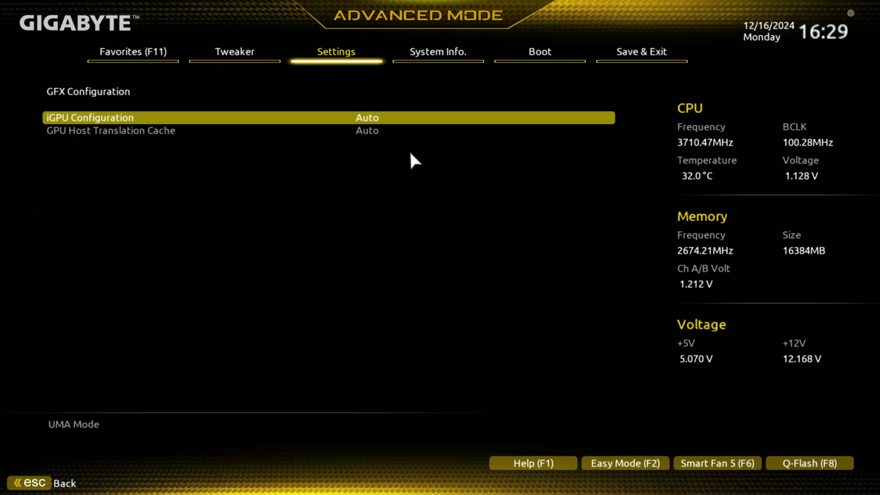
key(Return)
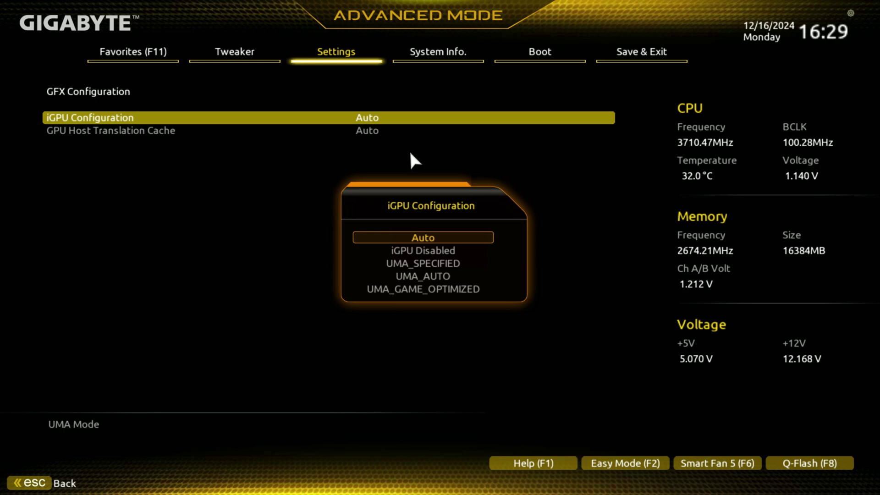
key(Escape)
Step: Toggle GPU Host Translation Cache to Enabled, then set it back to Auto
key(Down)
key(Return)
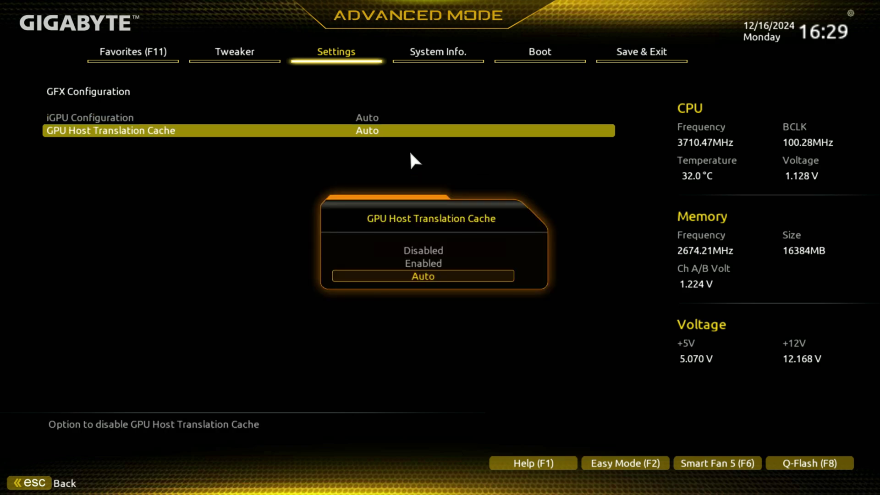
key(Up)
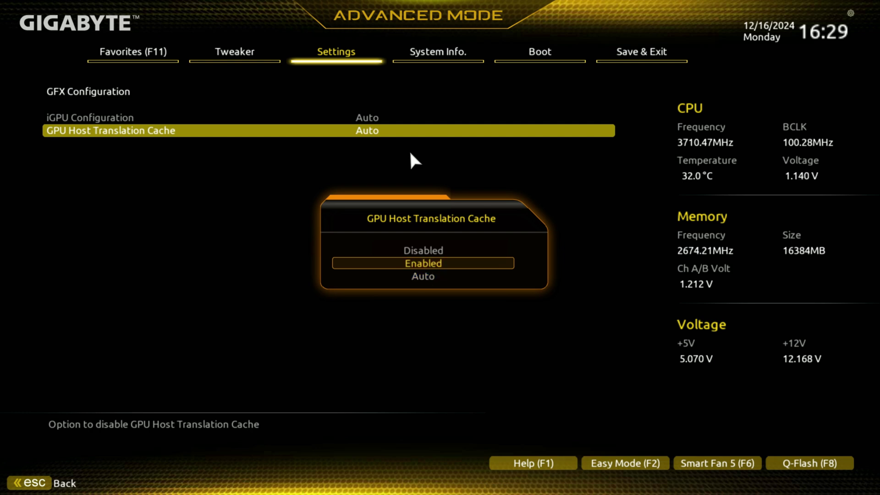
key(Return)
key(Return)
key(Down)
key(Return)
key(Escape)
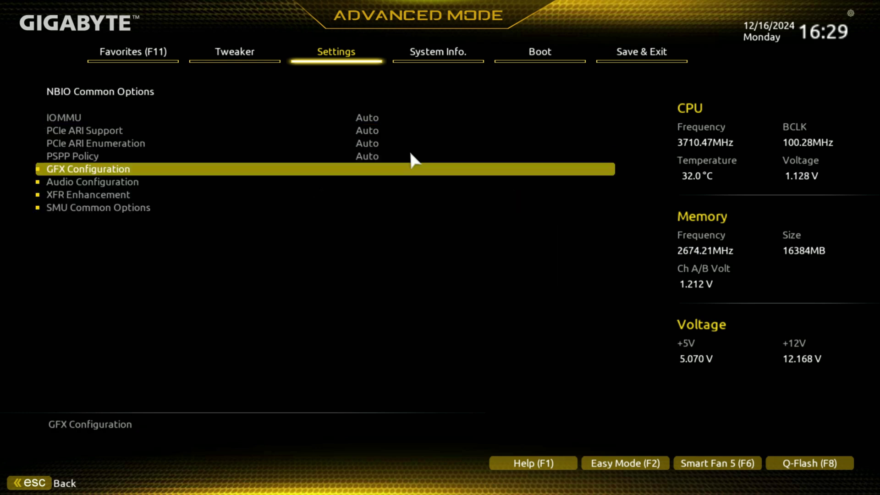
Step: Set iGPU Configuration to UMA_SPECIFIED and leave UMA Frame buffer Size at Auto
key(Return)
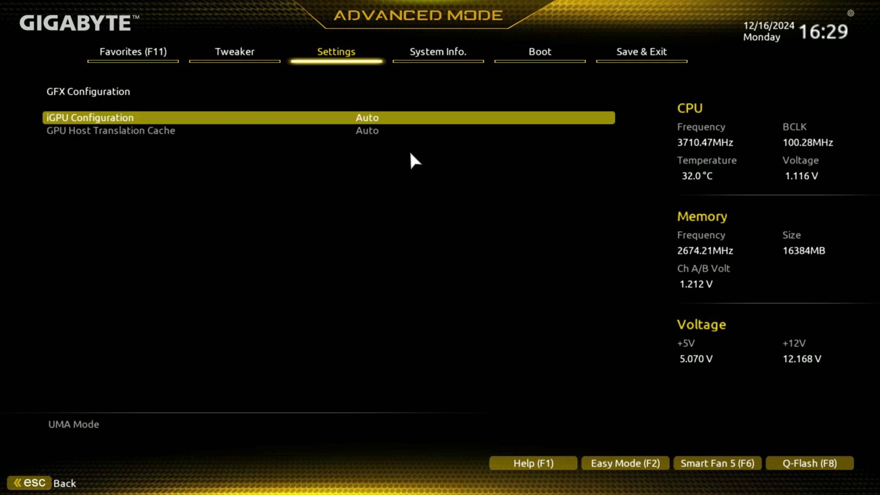
key(Return)
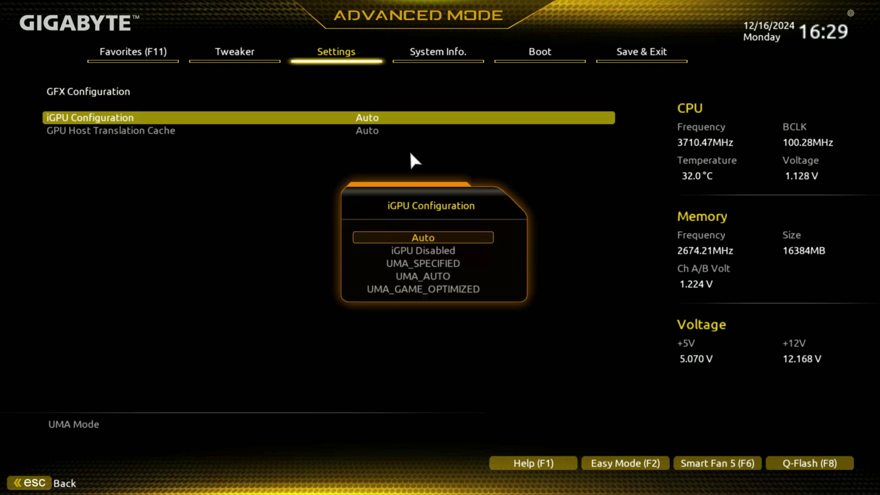
key(Down)
key(Down)
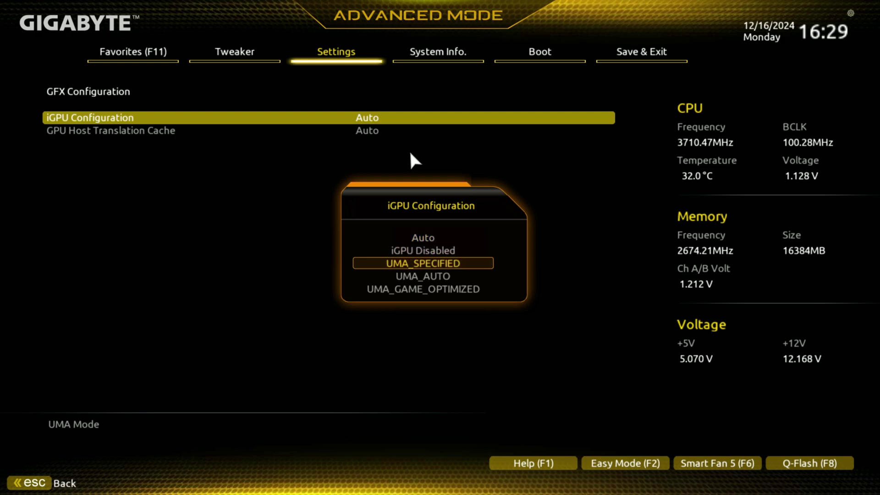
key(Return)
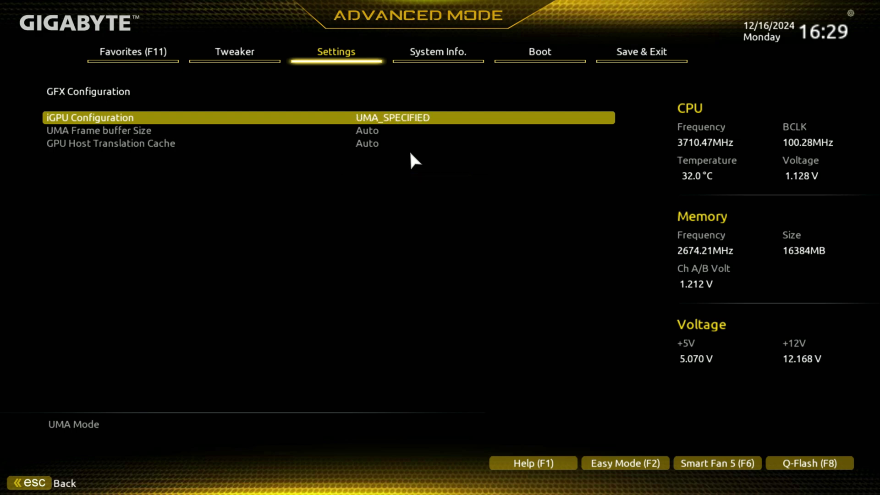
key(Down)
key(Return)
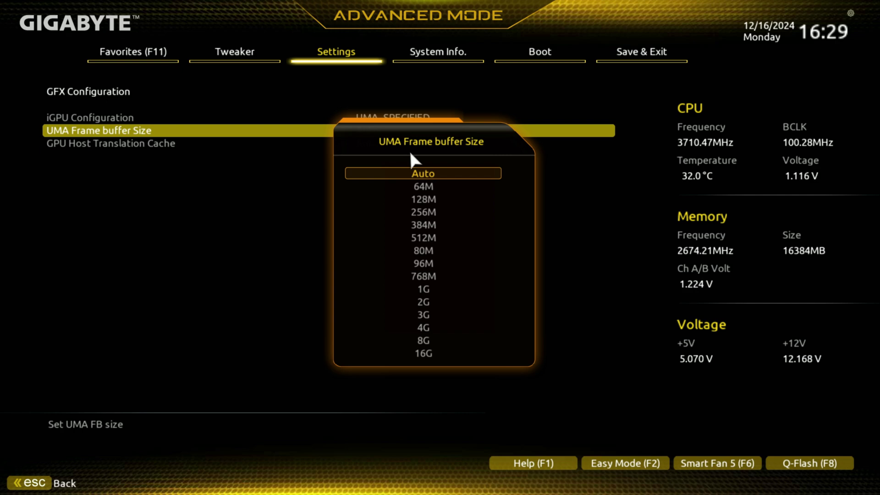
key(Down)
key(Down)
key(Down)
key(Down)
key(Down)
key(Down)
key(Down)
key(Down)
key(Down)
key(Down)
key(Down)
key(Down)
key(Up)
key(Up)
key(Up)
key(Up)
key(Up)
key(Up)
key(Up)
key(Up)
key(Up)
key(Up)
key(Down)
key(Down)
key(Down)
key(Down)
key(Down)
key(Escape)
Step: Recheck the iGPU mode choices and return to NBIO Common Options
key(Up)
key(Return)
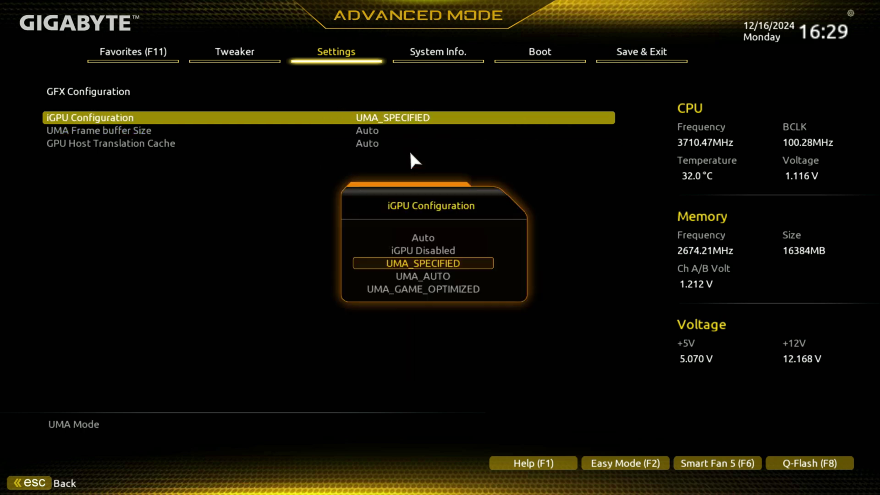
key(Up)
key(Up)
key(Return)
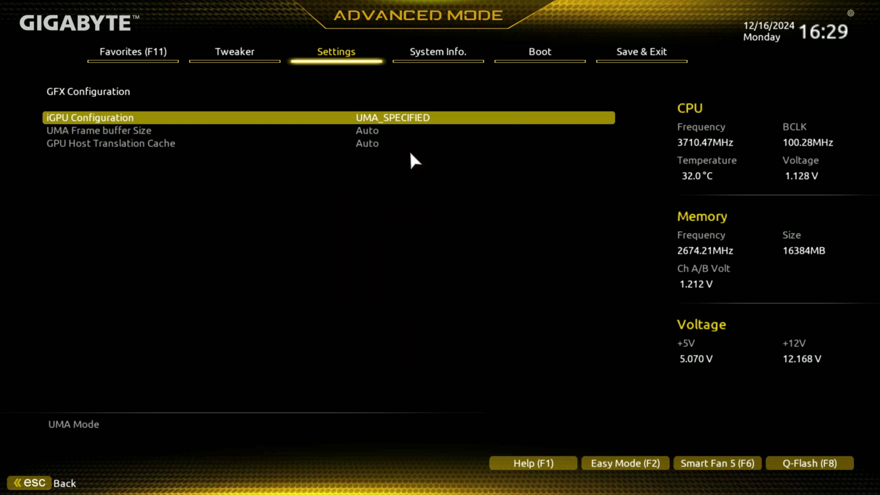
key(Escape)
Step: View the Audio Configuration and XFR Enhancement pages of NBIO Common Options
key(Down)
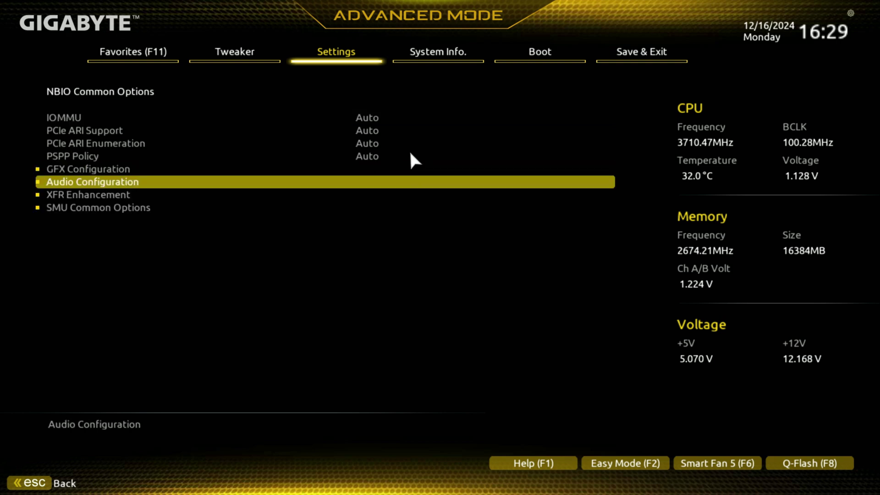
key(Return)
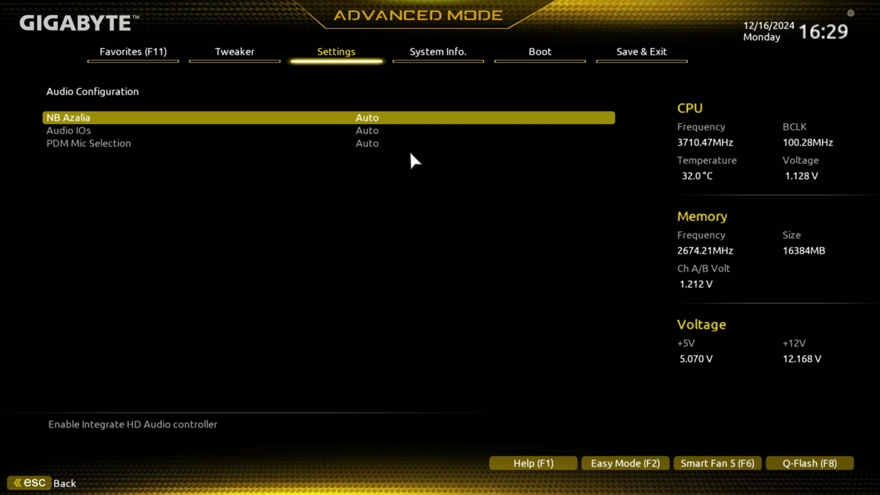
key(Escape)
key(Down)
key(Return)
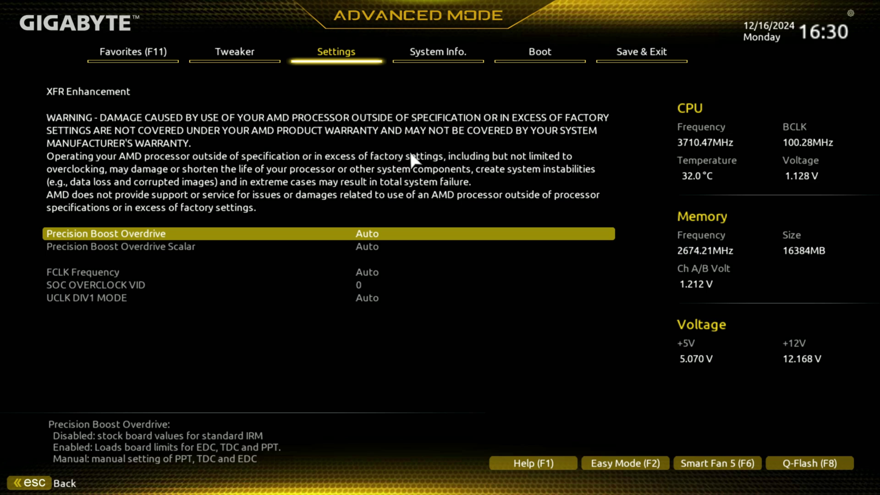
key(Escape)
Step: Look at the Fan Control and STT Control pages in SMU Common Options
key(Down)
key(Return)
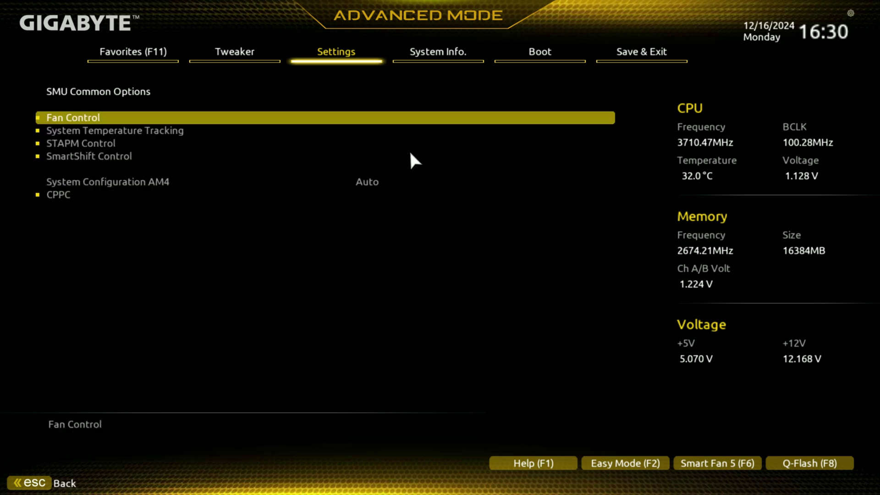
key(Return)
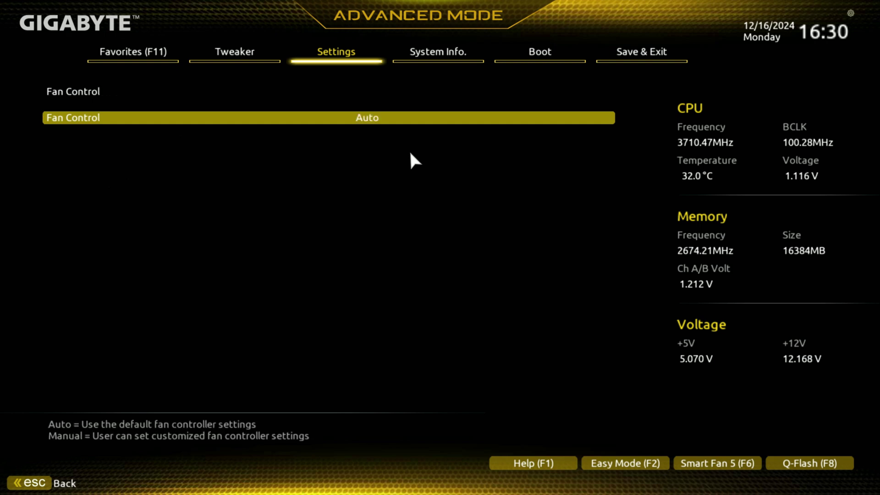
key(Escape)
key(Down)
key(Return)
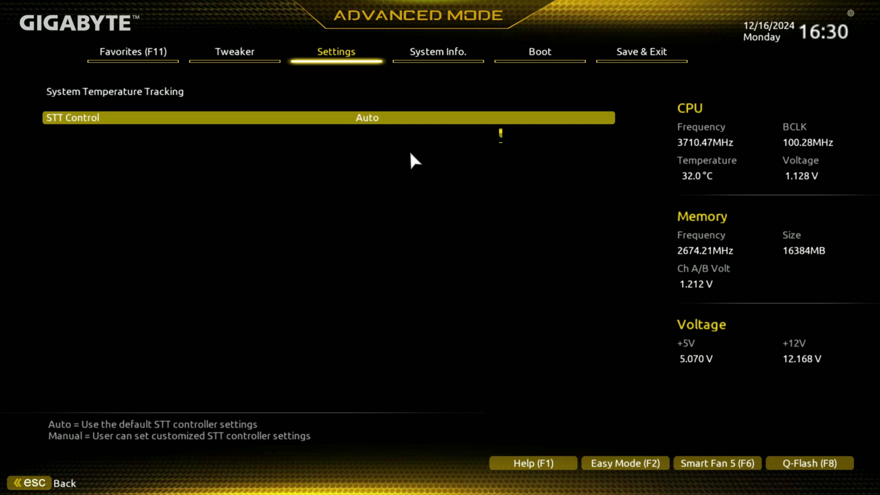
key(Escape)
Step: Check STAPM Control and SmartShift Control, then open CPPC with CPPC CTRL at Auto
key(Down)
key(Return)
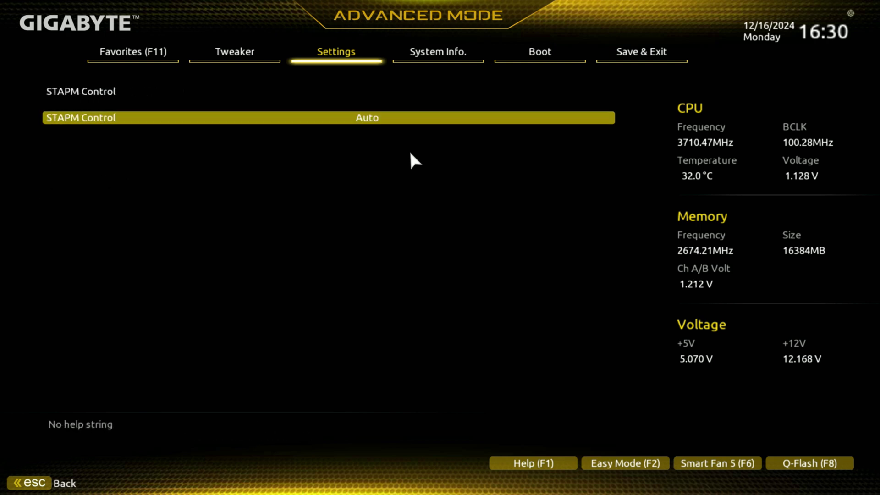
key(Escape)
key(Down)
key(Return)
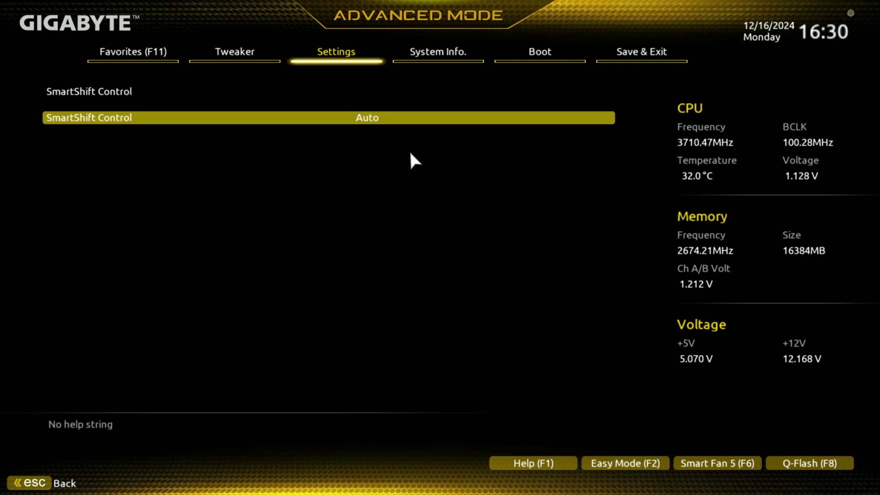
key(Escape)
key(Down)
key(Down)
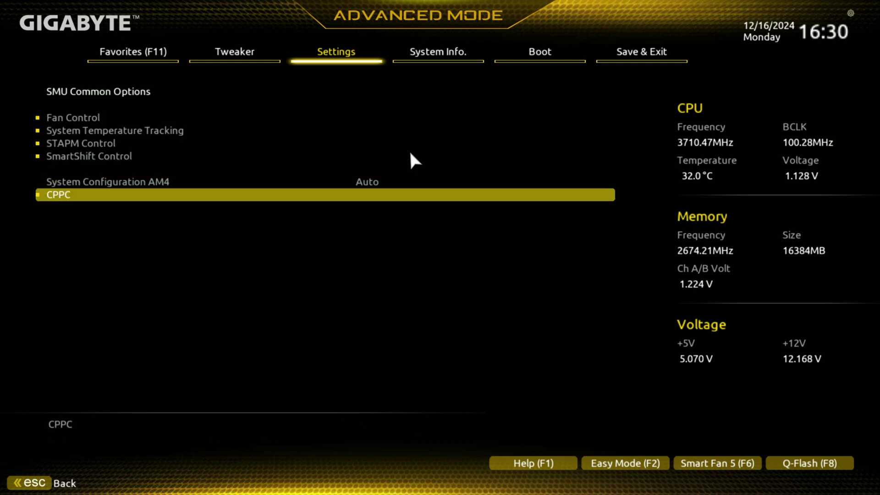
key(Return)
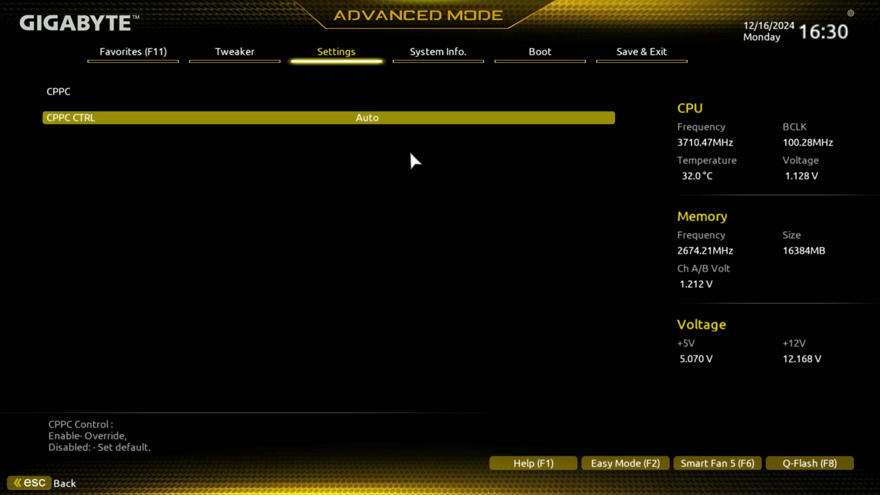
Step: Leave the SMU and NBIO submenus, answering No to the Exit Without Saving prompt
key(Escape)
key(Escape)
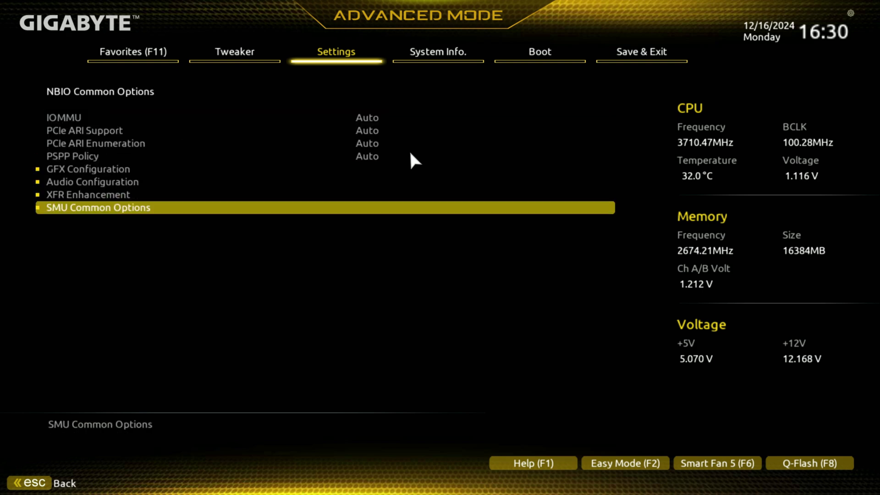
key(Escape)
key(Escape)
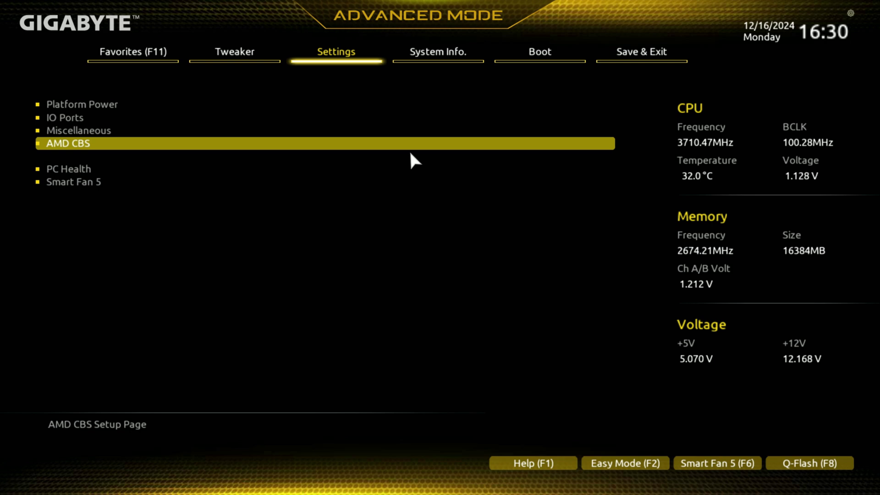
key(Left)
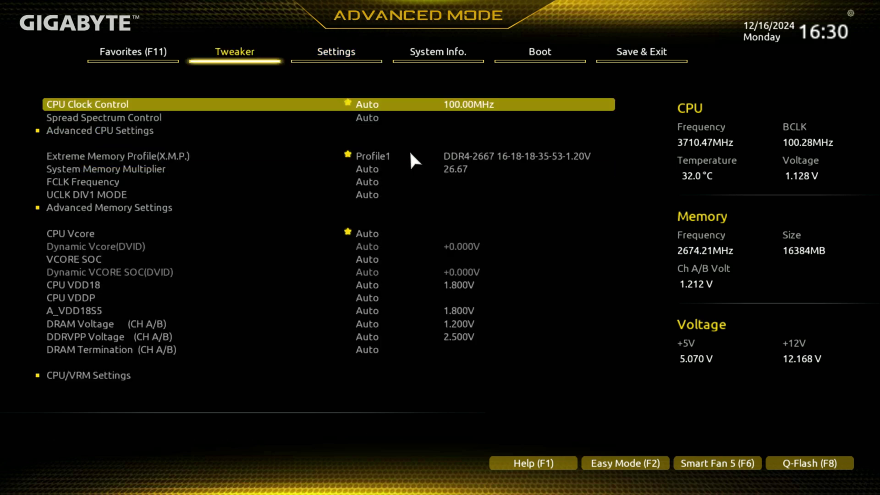
key(Escape)
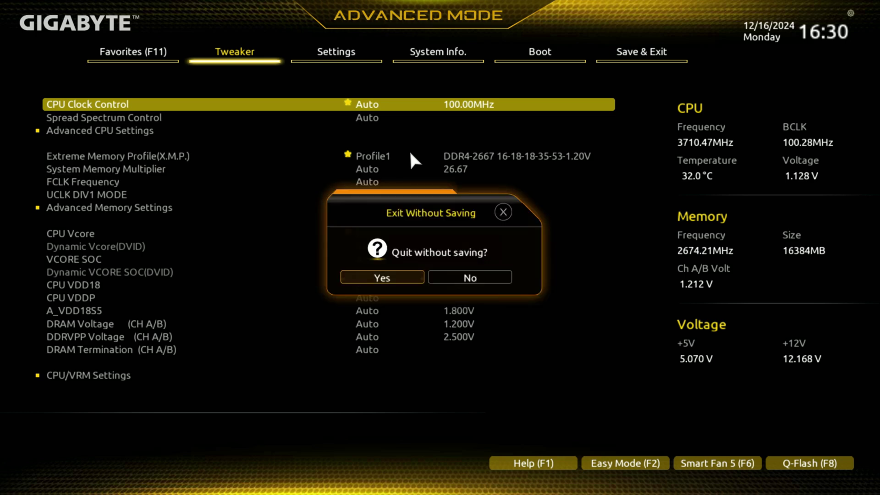
key(Right)
key(Return)
Step: Return to the Settings page and view the PC Health readings
key(Right)
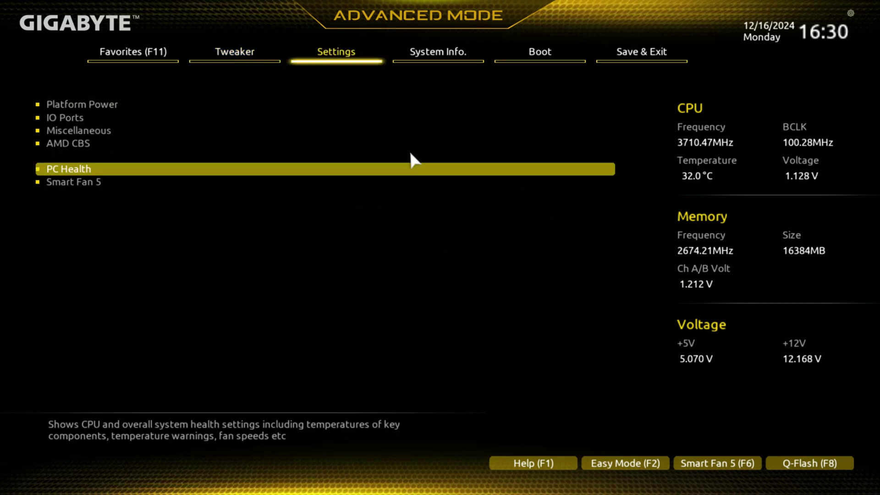
key(Return)
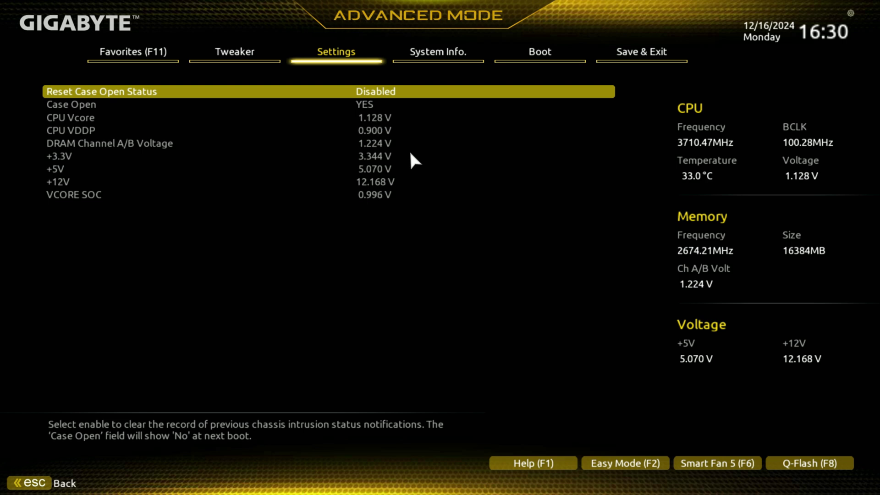
key(Escape)
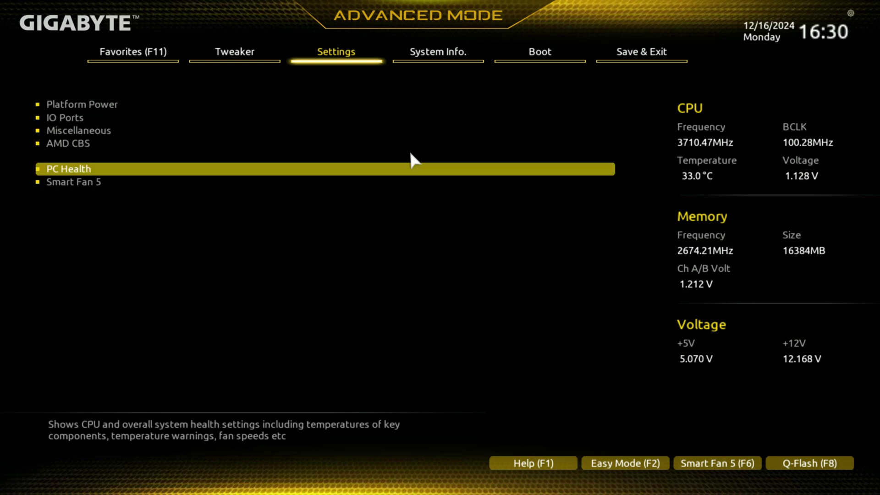
Step: Check the Smart Fan 5 fan curve, then move to the System Info. page
key(Down)
key(Return)
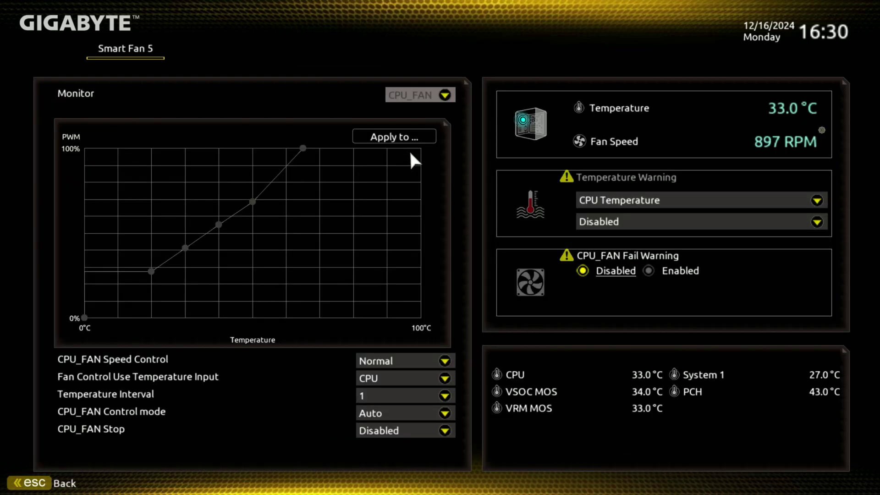
key(Escape)
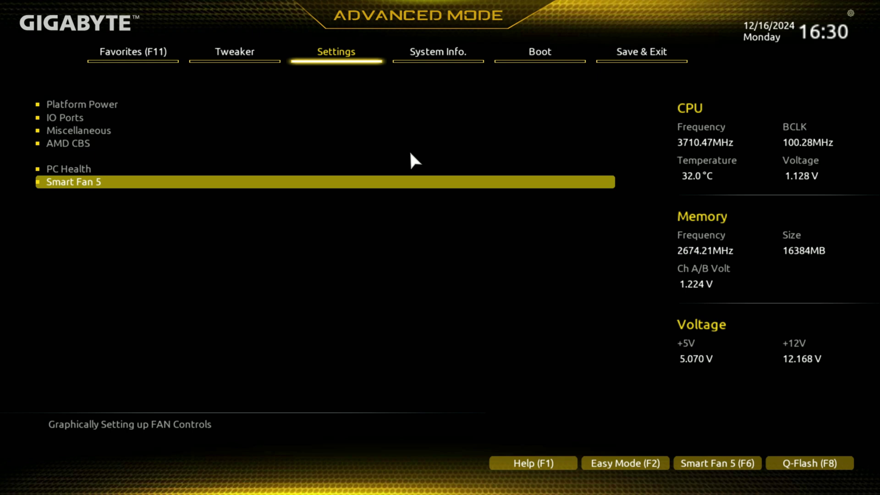
key(Right)
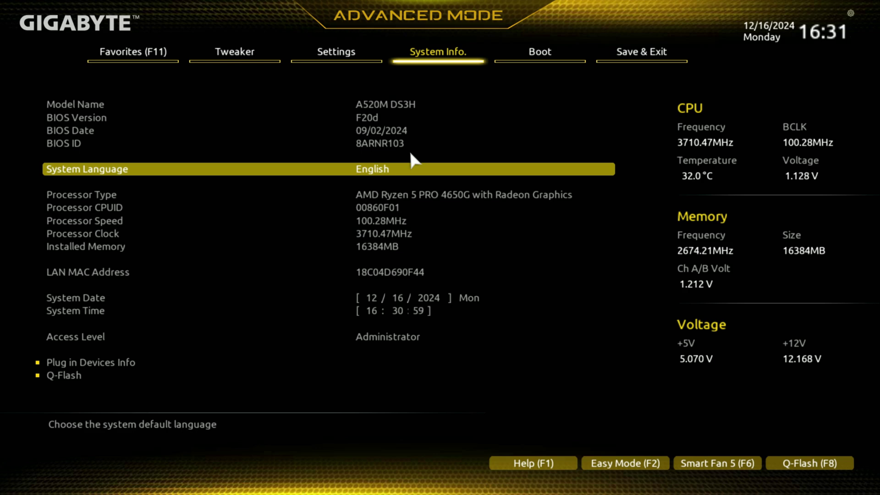
Step: View the Plug in Devices Info slot listing on System Info
key(Down)
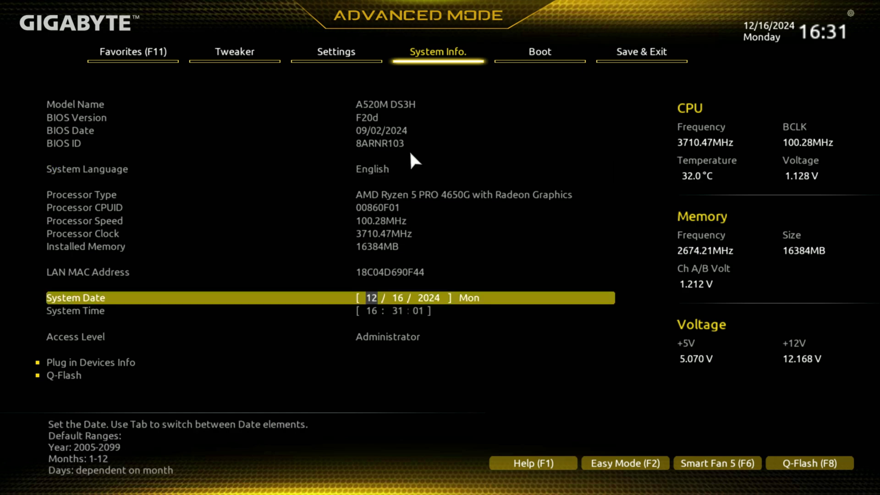
key(Down)
key(Down)
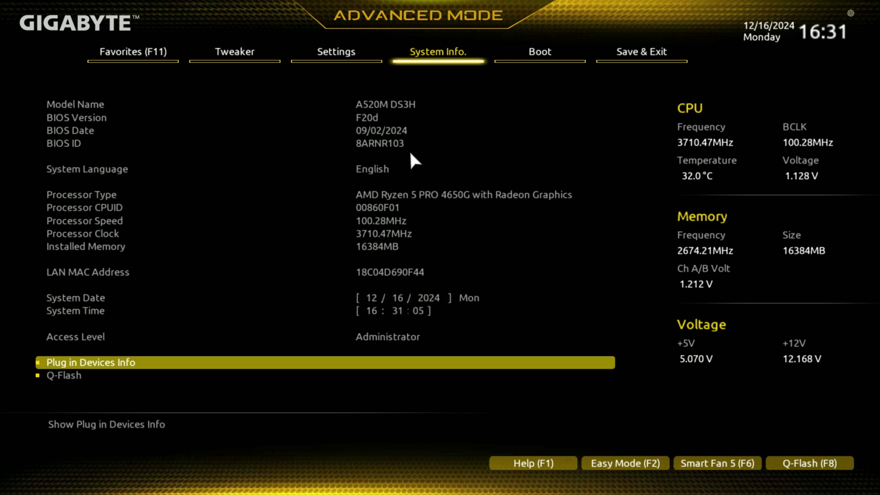
key(Down)
key(Up)
key(Return)
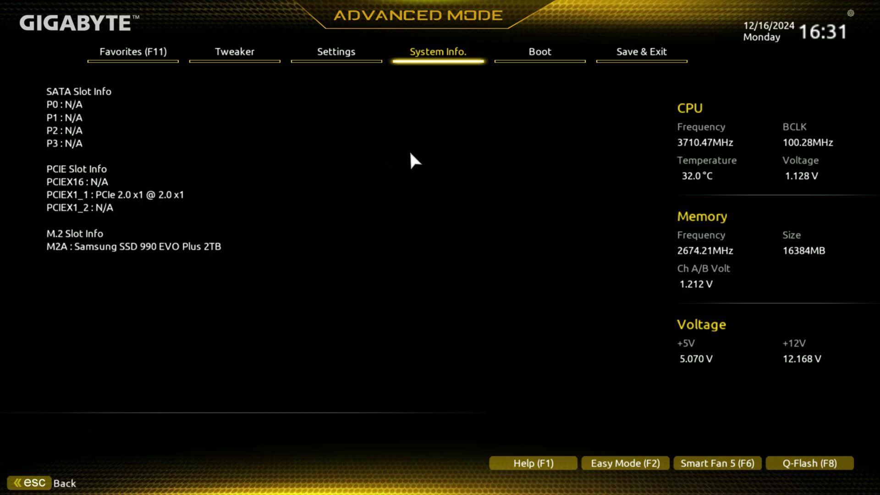
key(Escape)
Step: Check Q-Flash, showing BIOS F20d on 16MB flash, then move to the Boot page
key(Down)
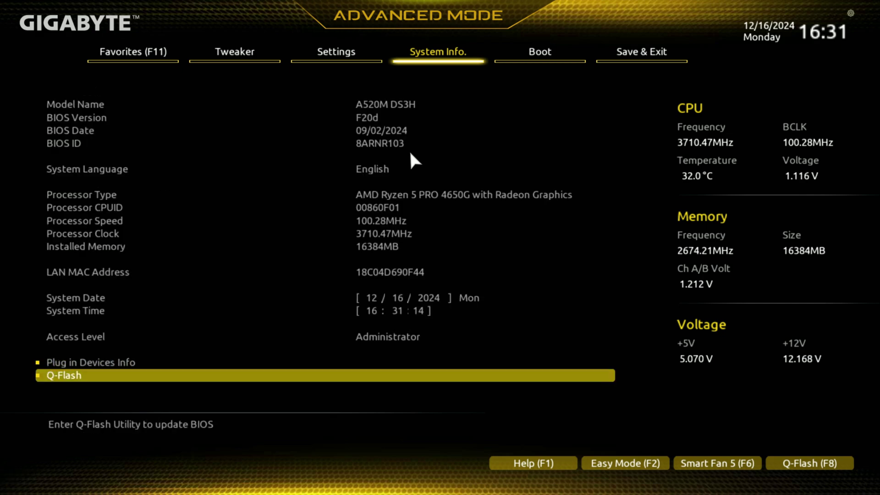
key(Return)
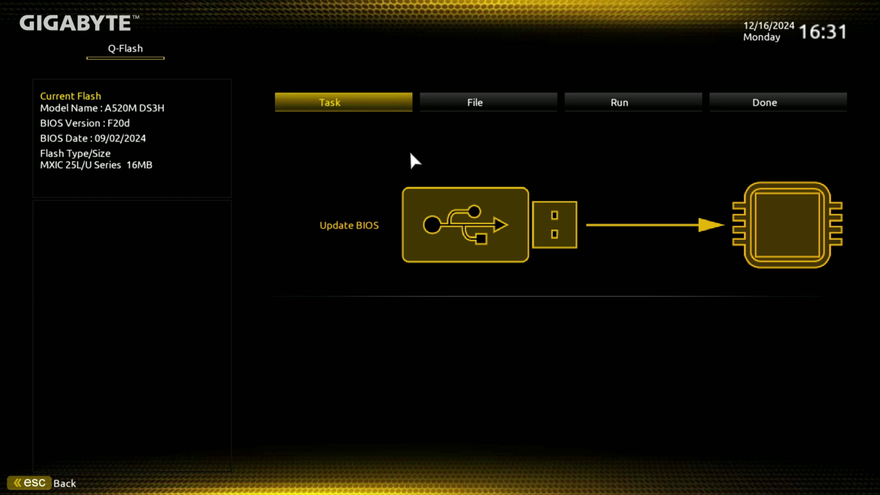
key(Escape)
key(Down)
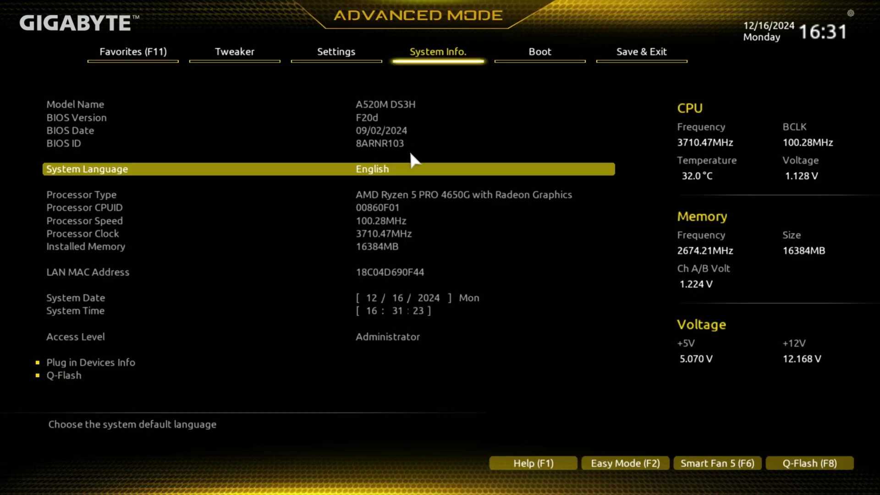
key(Right)
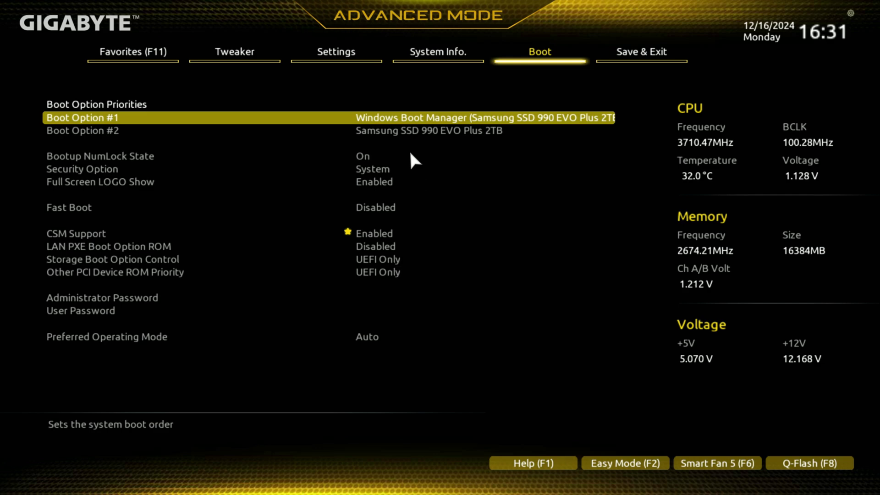
key(Down)
key(Down)
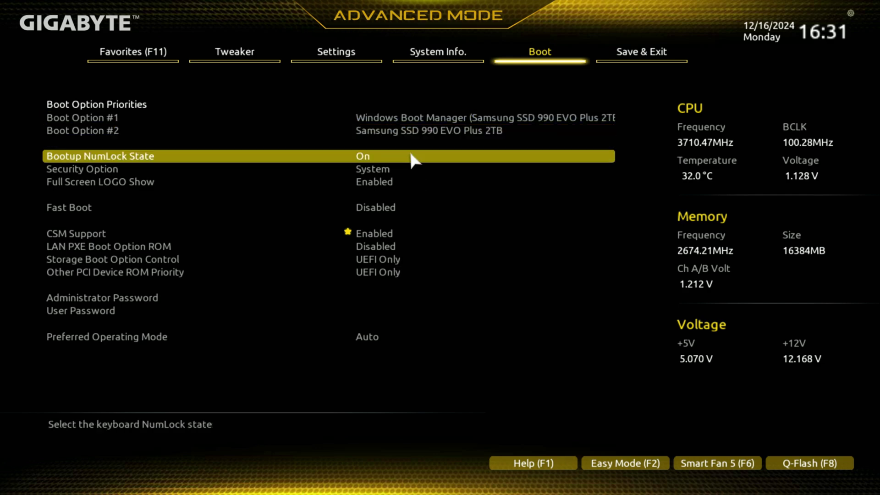
key(Down)
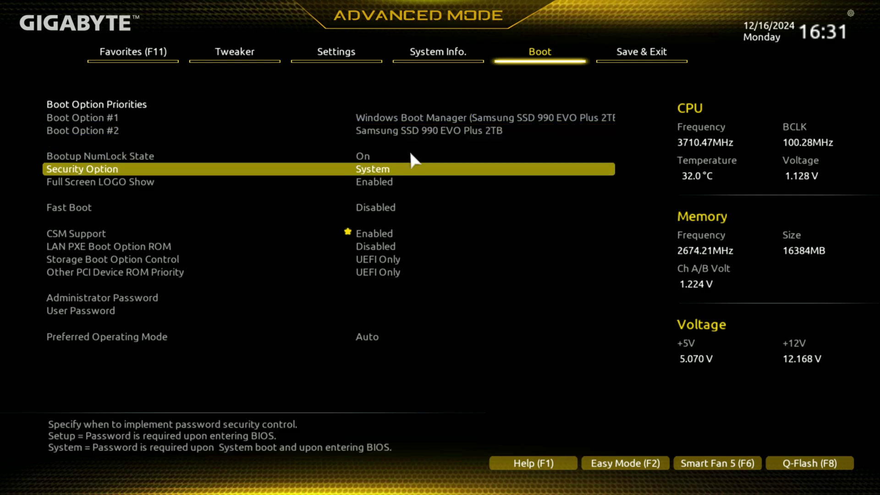
key(Down)
key(Down)
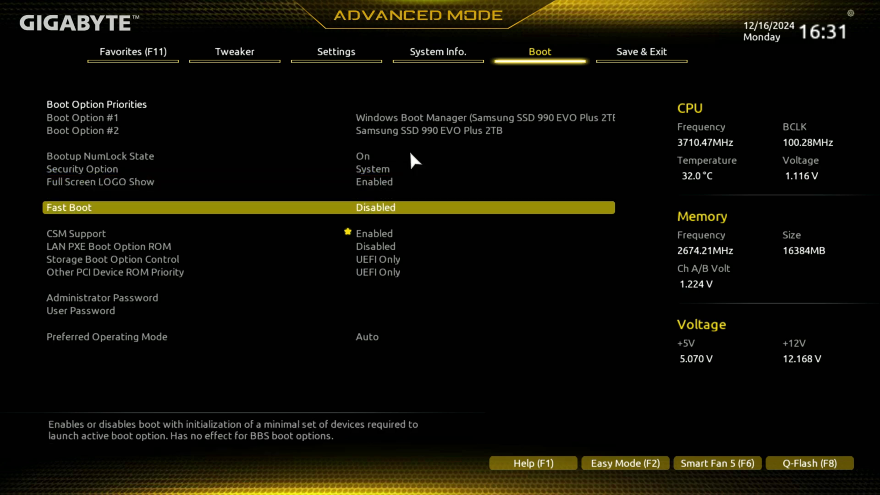
key(Down)
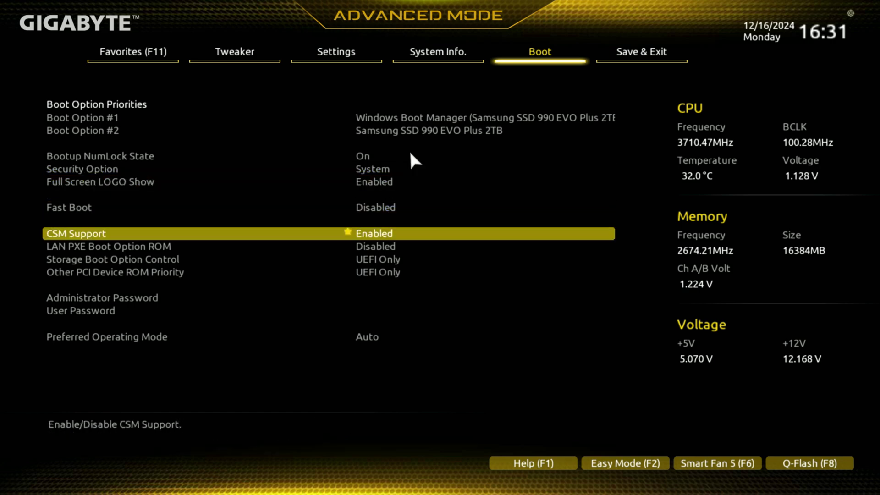
key(Up)
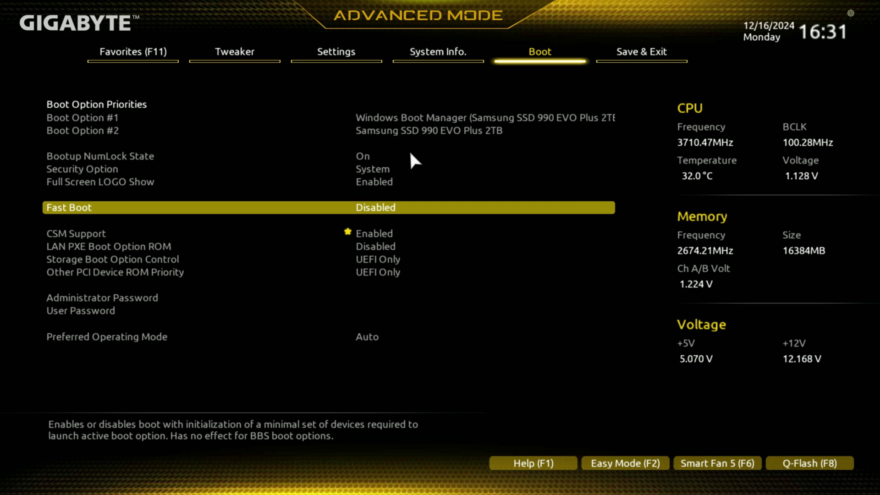
key(Down)
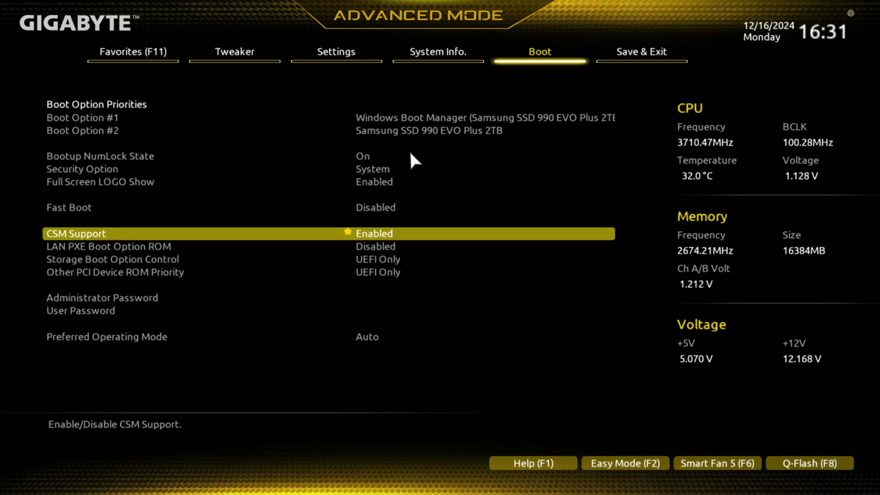
key(Down)
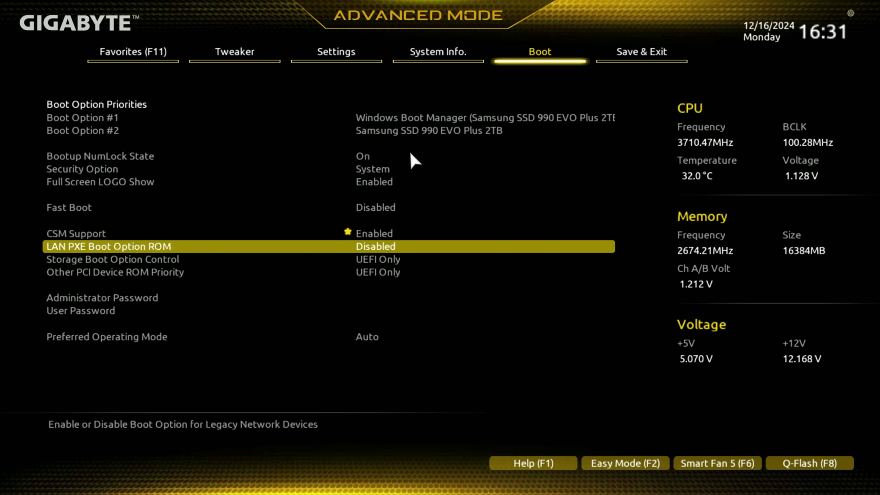
key(Down)
key(Down)
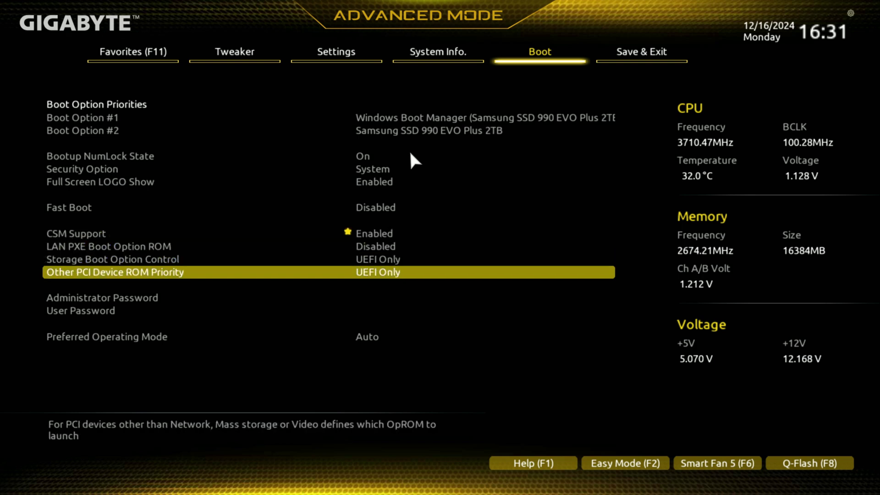
key(Up)
key(Up)
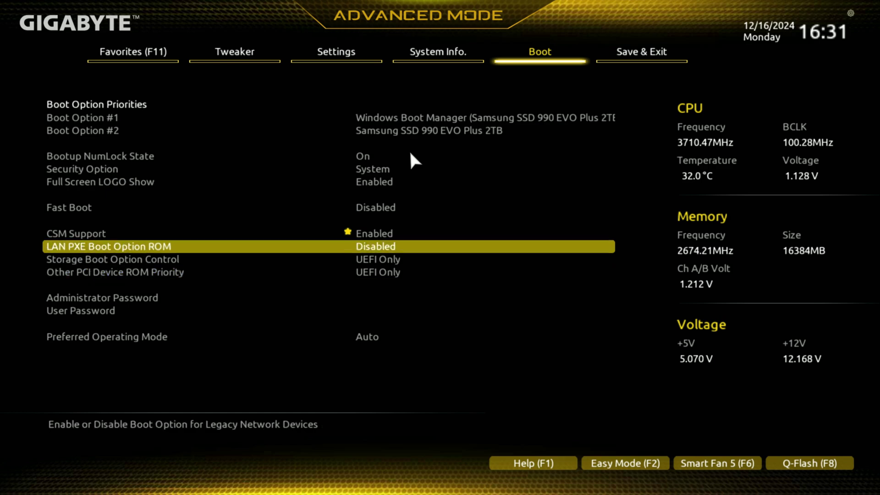
key(Down)
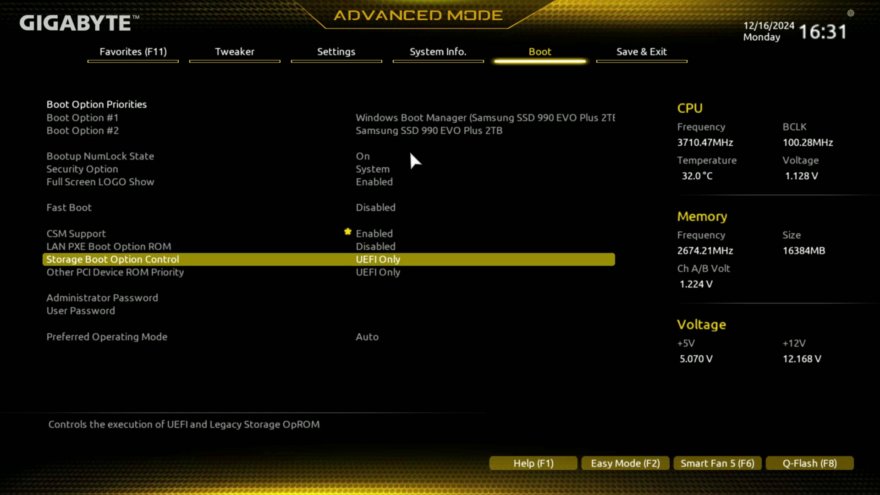
key(Return)
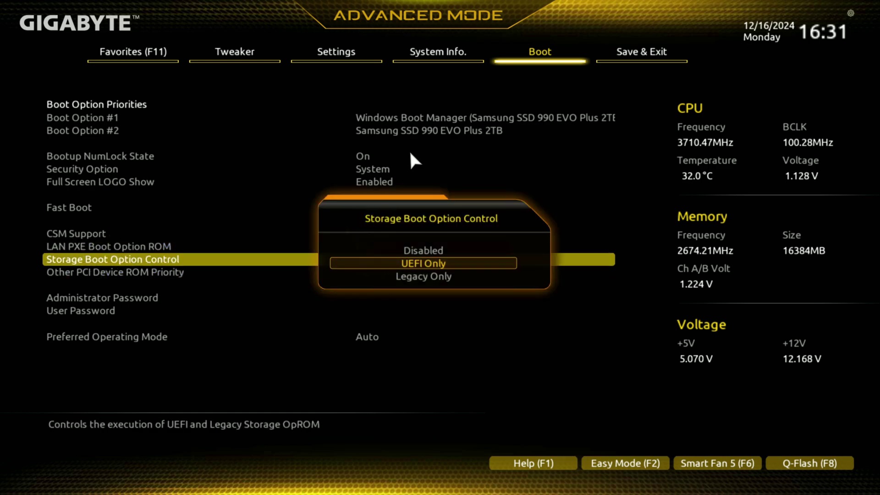
key(Return)
key(Down)
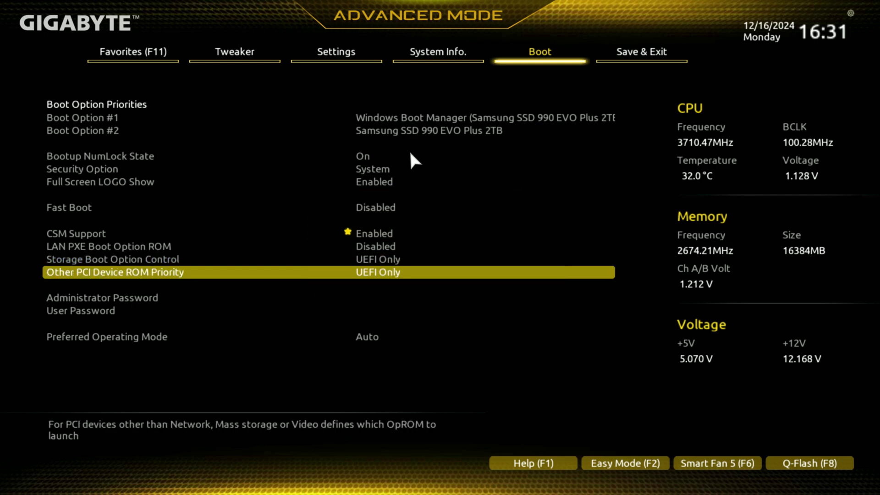
key(Down)
key(Down)
key(Down)
key(Down)
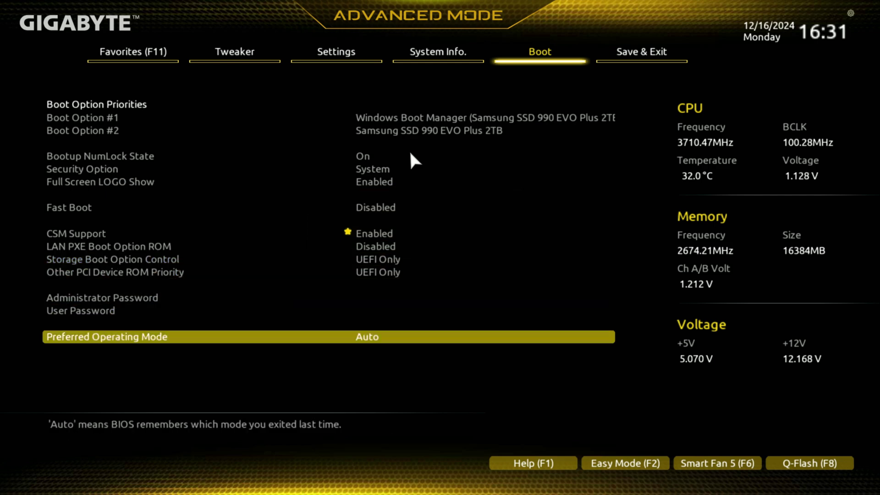
key(Down)
key(Down)
key(Down)
key(Down)
key(Down)
key(Down)
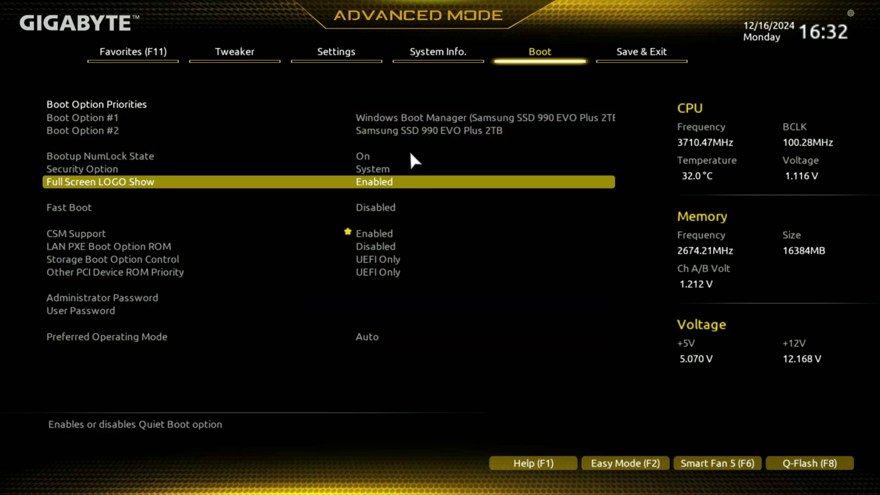
key(Return)
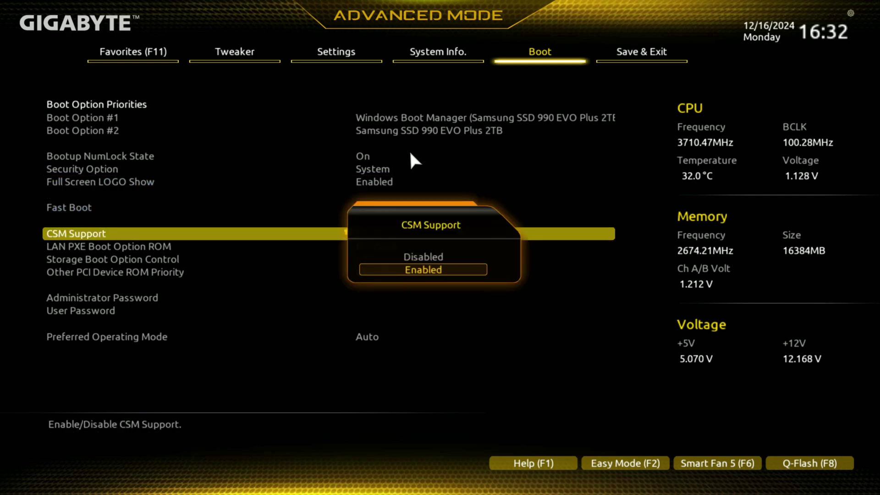
key(Return)
key(Down)
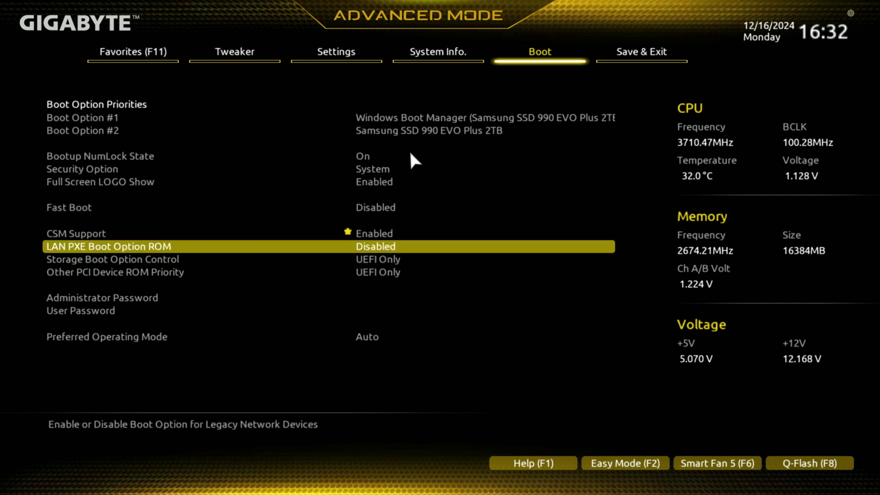
key(Down)
key(Up)
key(Up)
key(Up)
key(Up)
key(Up)
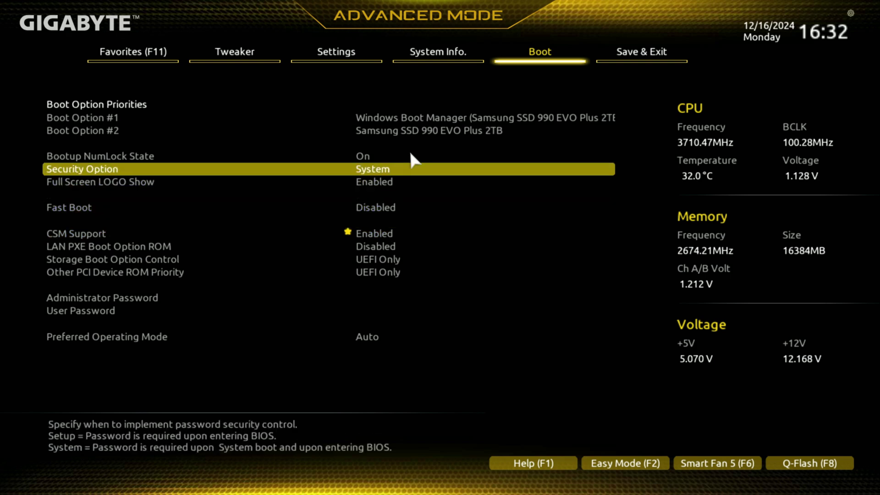
key(Return)
key(Escape)
key(Down)
key(Down)
key(Down)
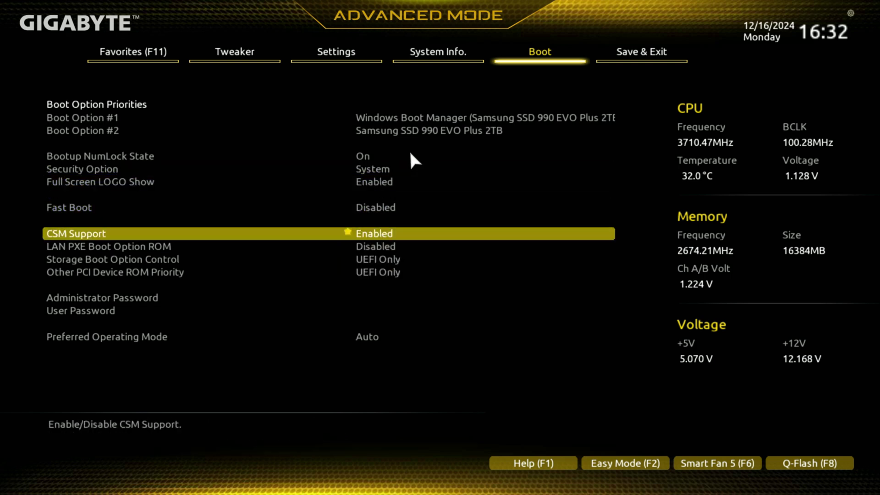
key(Up)
key(Up)
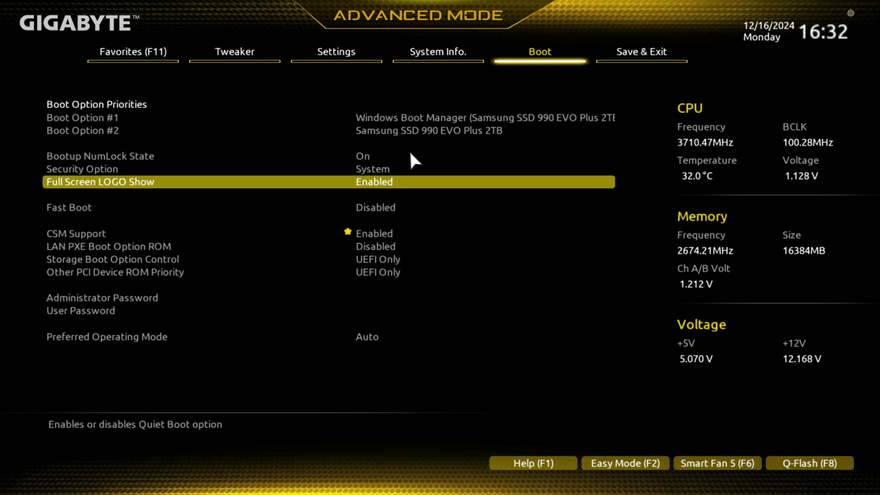
key(Down)
key(Down)
key(Down)
key(Down)
key(Down)
key(Down)
key(Down)
key(Down)
key(Down)
key(Up)
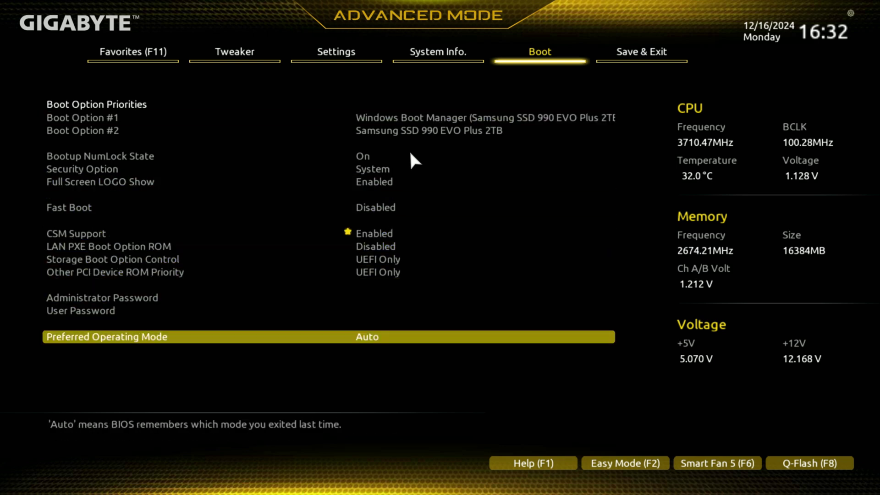
key(Return)
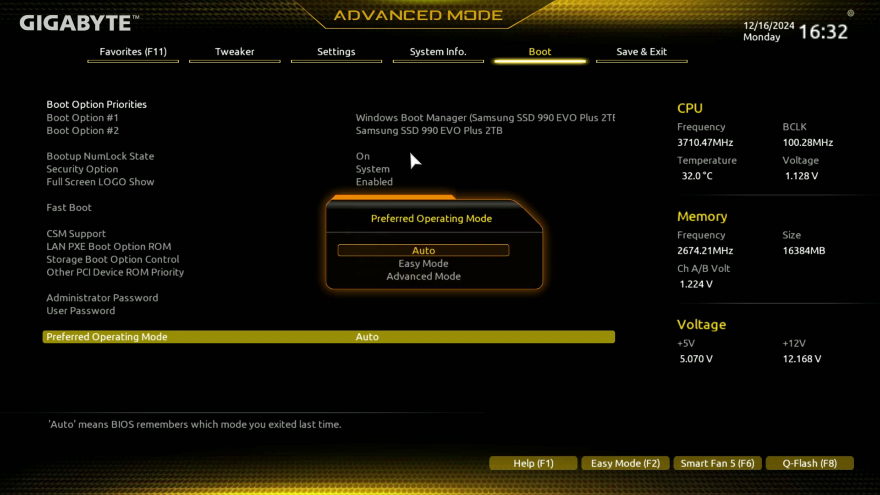
key(Escape)
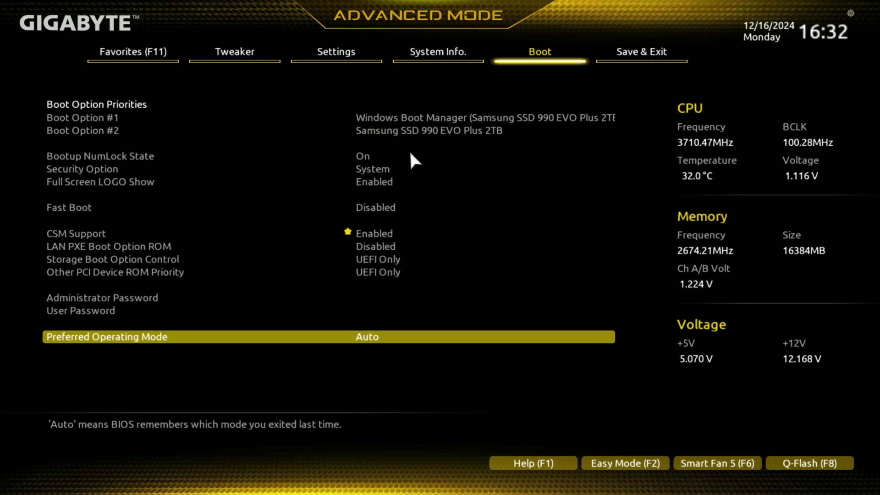
key(Up)
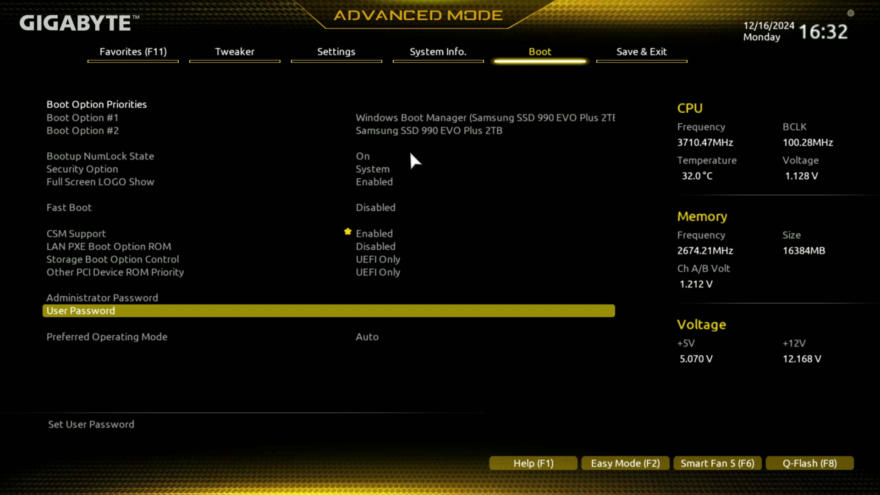
key(Up)
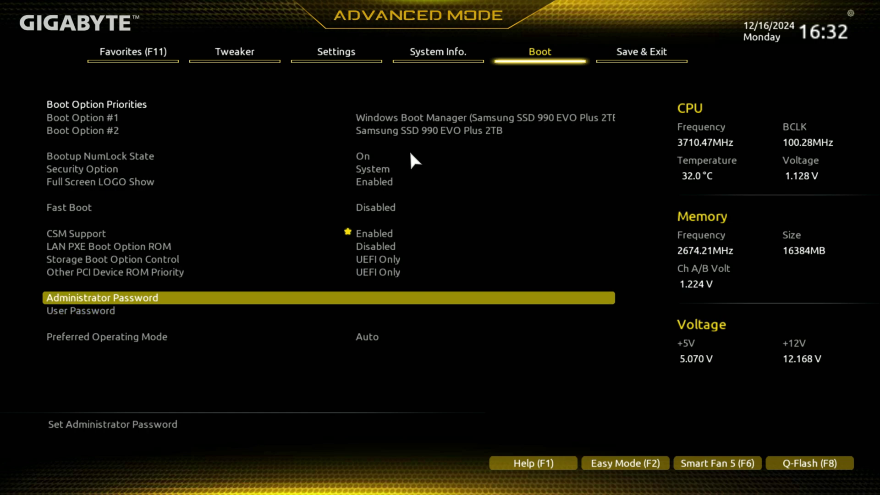
Step: Browse Save & Exit past the Samsung SSD and Windows Boot Manager overrides to Load Profiles
key(Right)
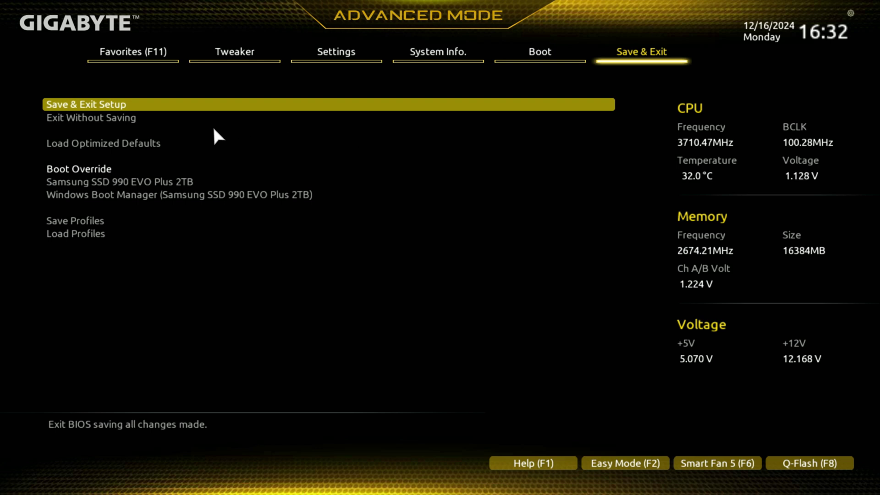
key(Down)
key(Down)
key(Down)
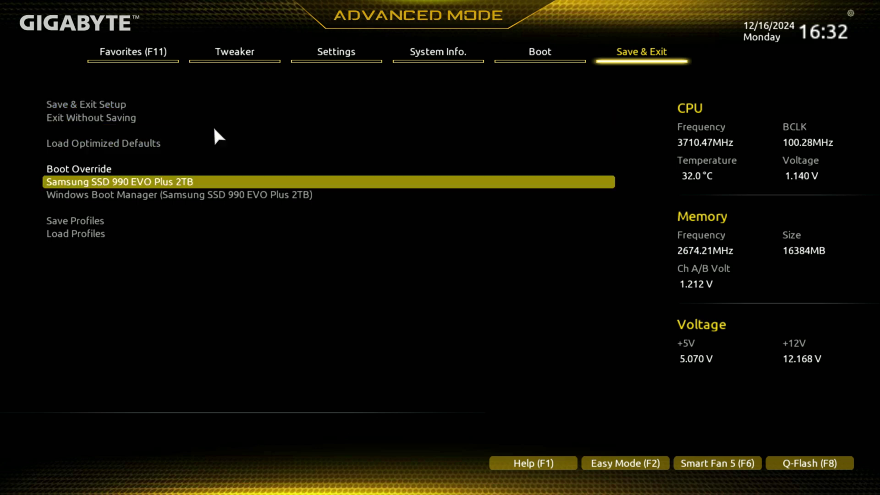
key(Down)
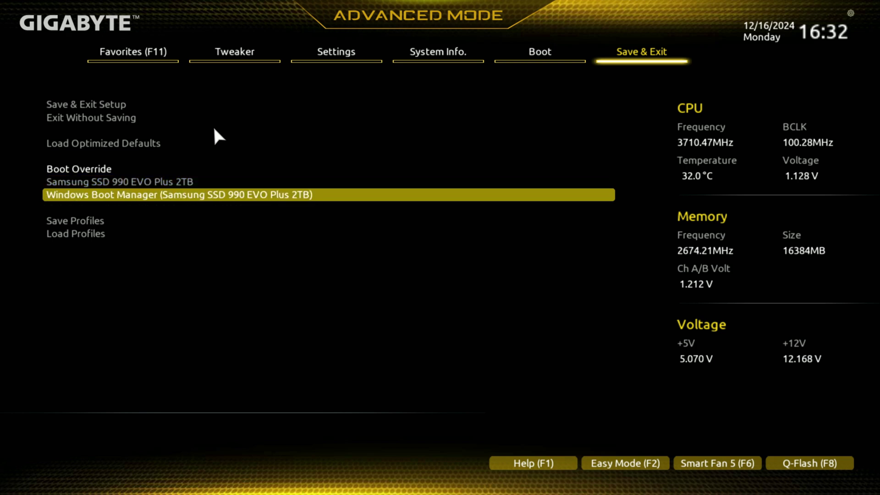
key(Down)
key(Down)
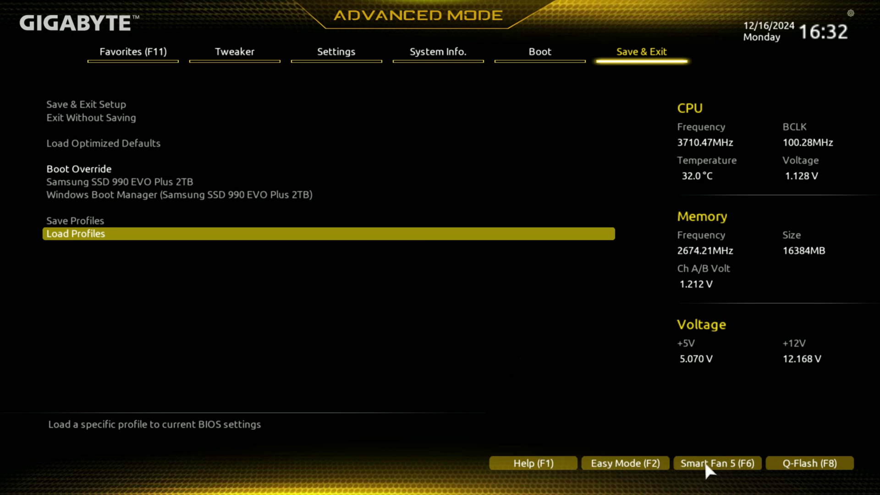
Step: Switch to Easy Mode (F2) to show the dashboard with boot sequence and fan speeds
click(655, 462)
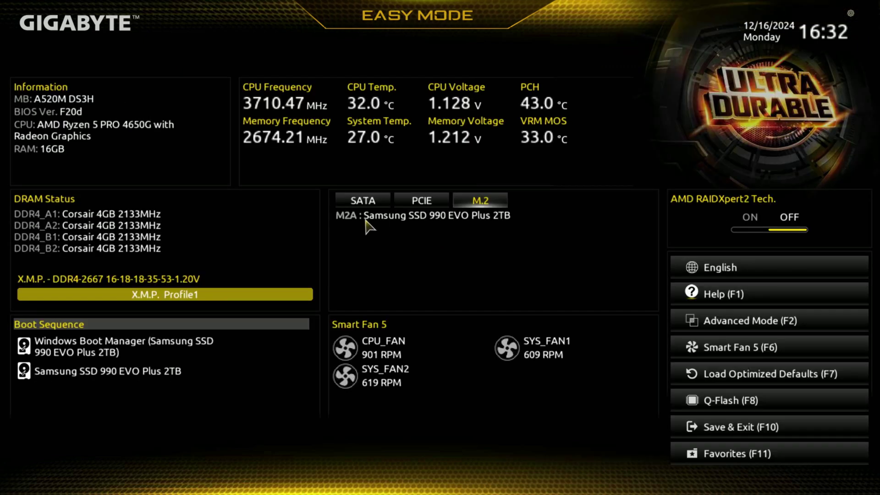